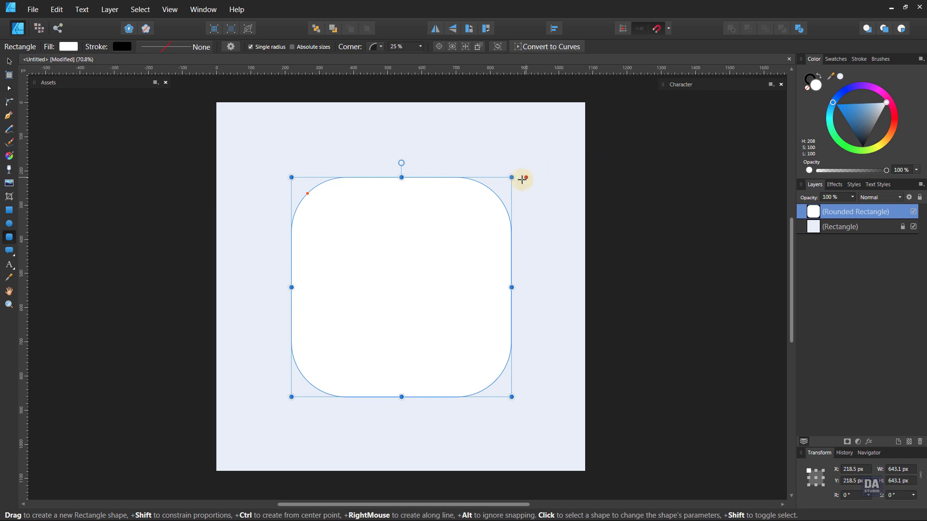
- Enlarge the white rounded rectangle from its centre to about 669 px square and set its corner radius to about 26%
left_click_drag(511, 177, 518, 173)
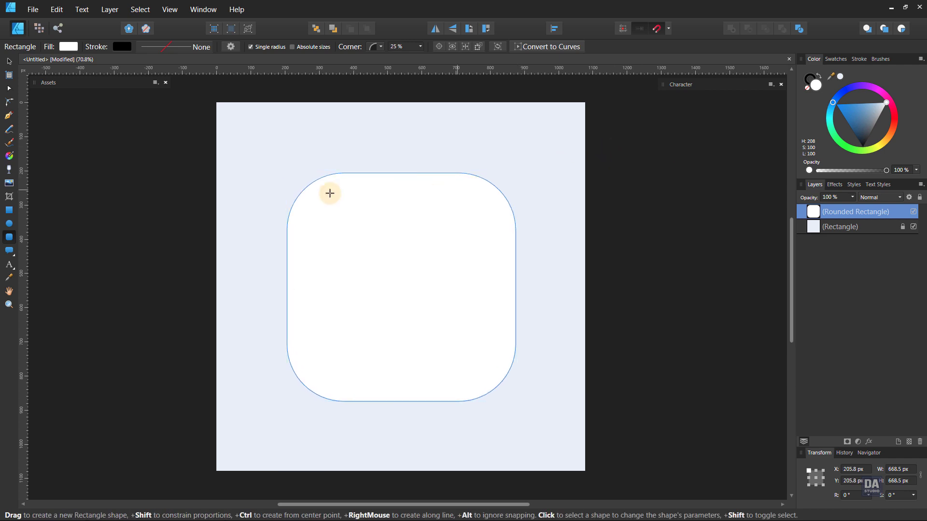
left_click_drag(302, 190, 304, 192)
left_click(577, 240)
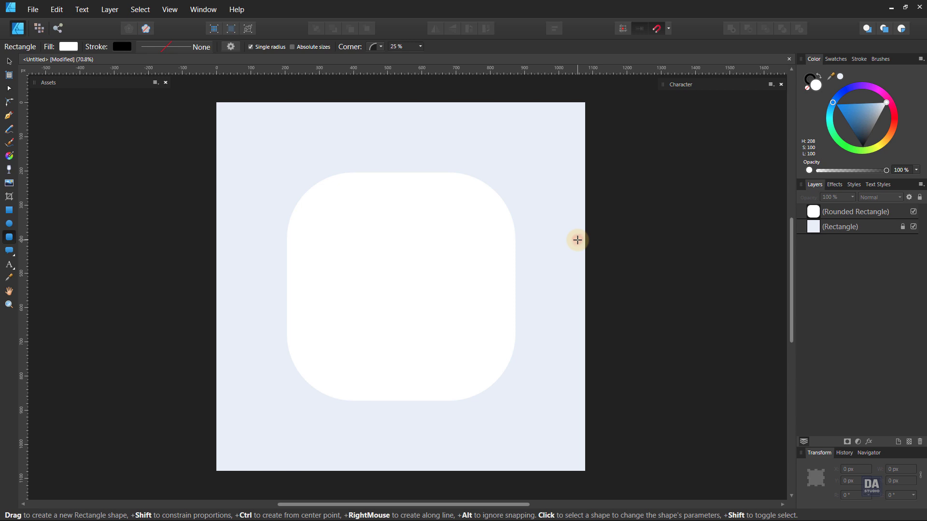
left_click(341, 245)
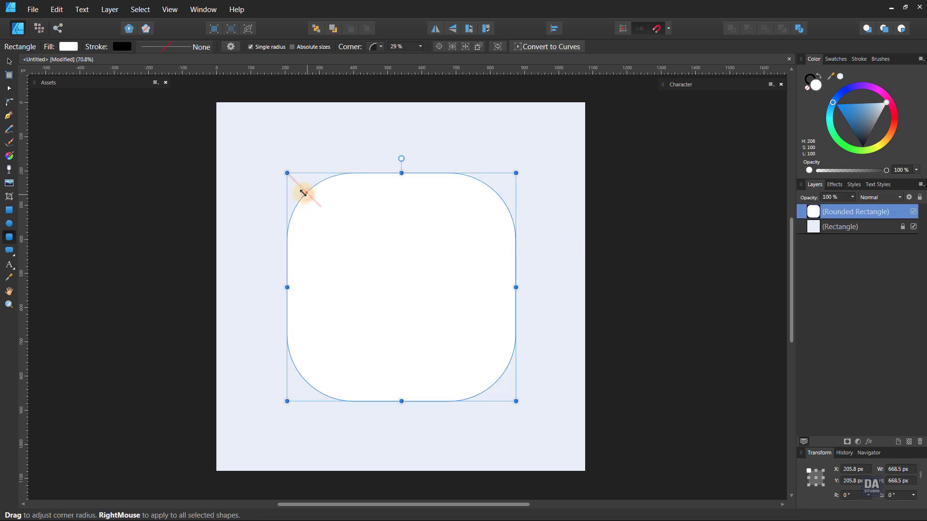
left_click_drag(303, 192, 302, 190)
left_click(549, 245)
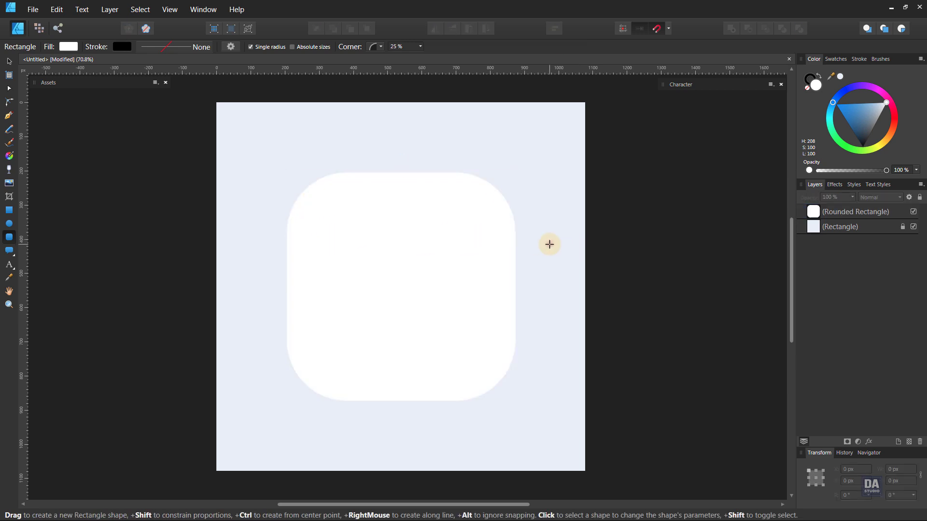
left_click(465, 274)
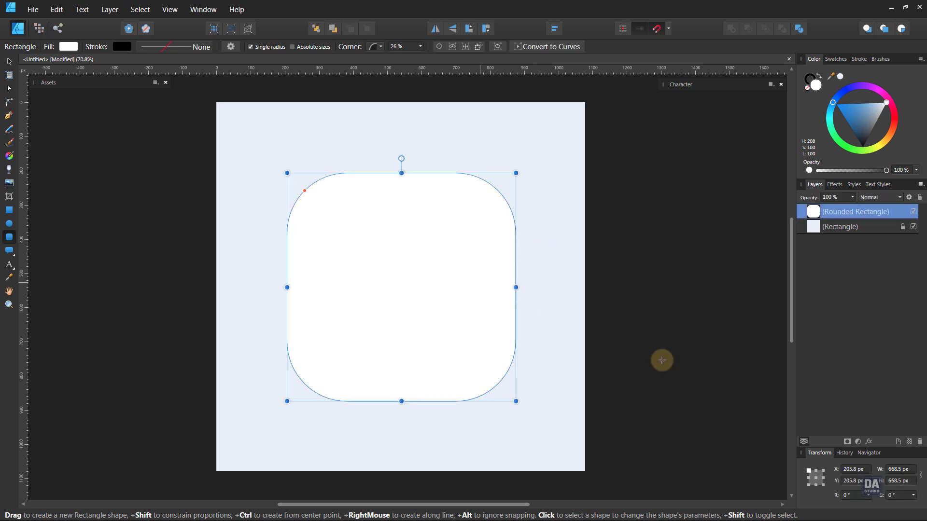
- Give the rounded rectangle a scalable outer shadow with 35% opacity, 60 px radius, about 18.5 px offset and 270° angle
left_click(869, 441)
left_click_drag(470, 147, 724, 208)
left_click(600, 180)
left_click(593, 393)
left_click_drag(693, 260, 683, 265)
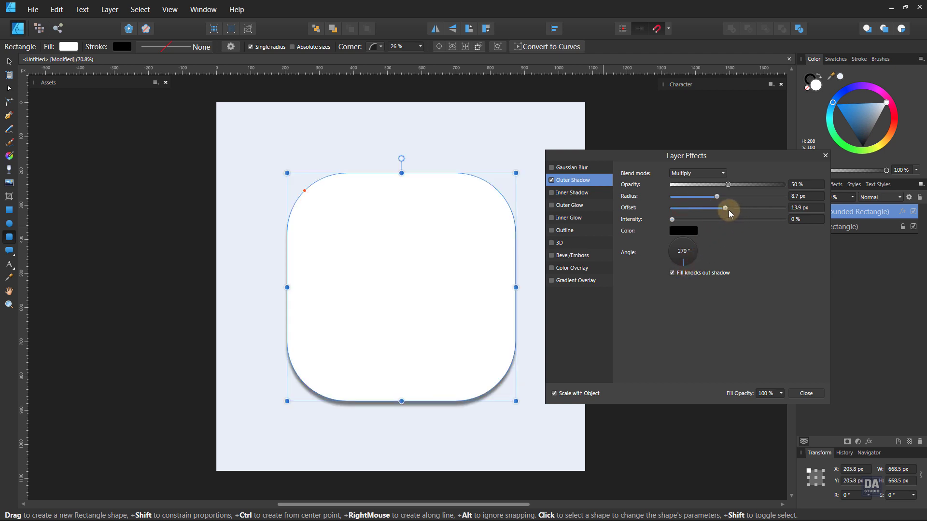
left_click_drag(729, 210, 711, 184)
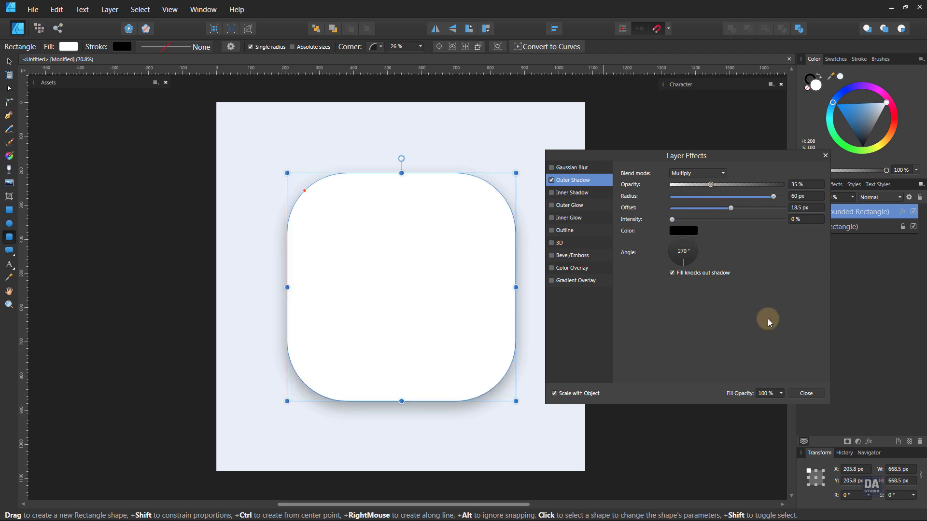
left_click(804, 394)
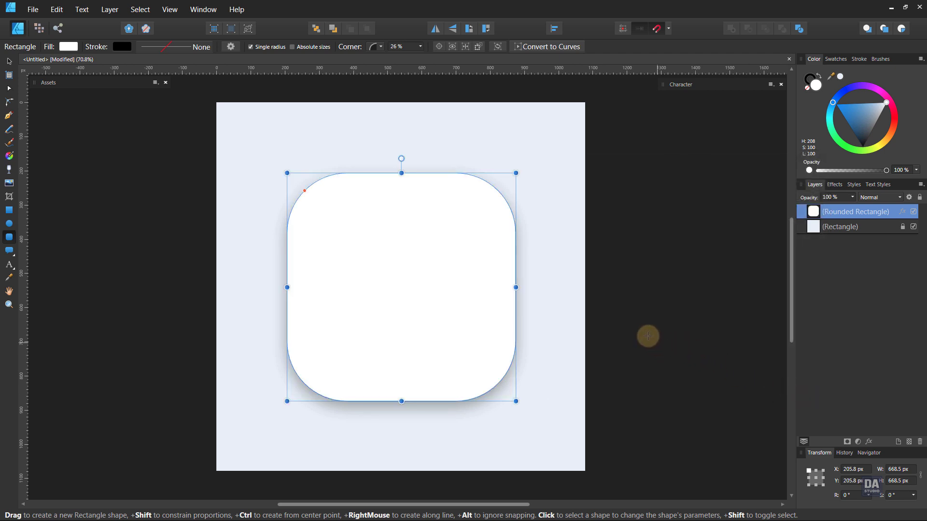
left_click(634, 328)
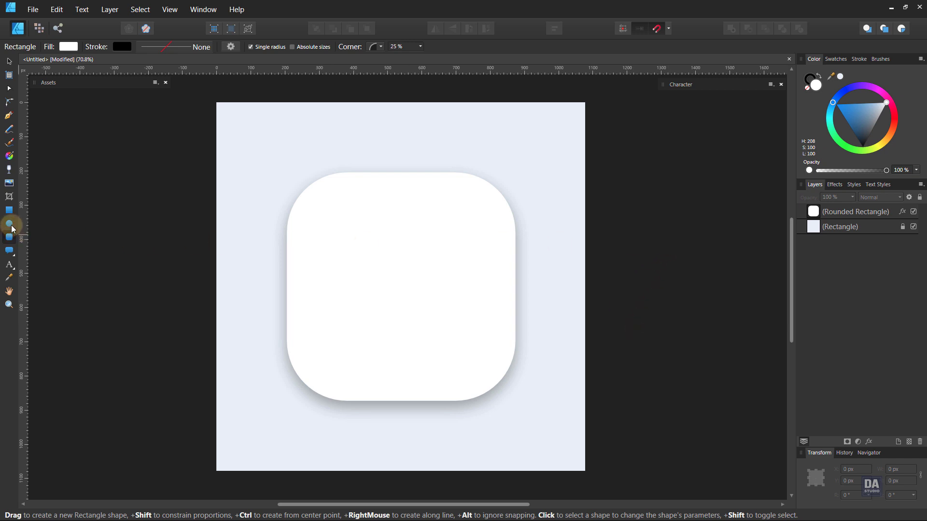
- Add one vertical and one horizontal ruler guide crossing at the artboard's centre
left_click(10, 225)
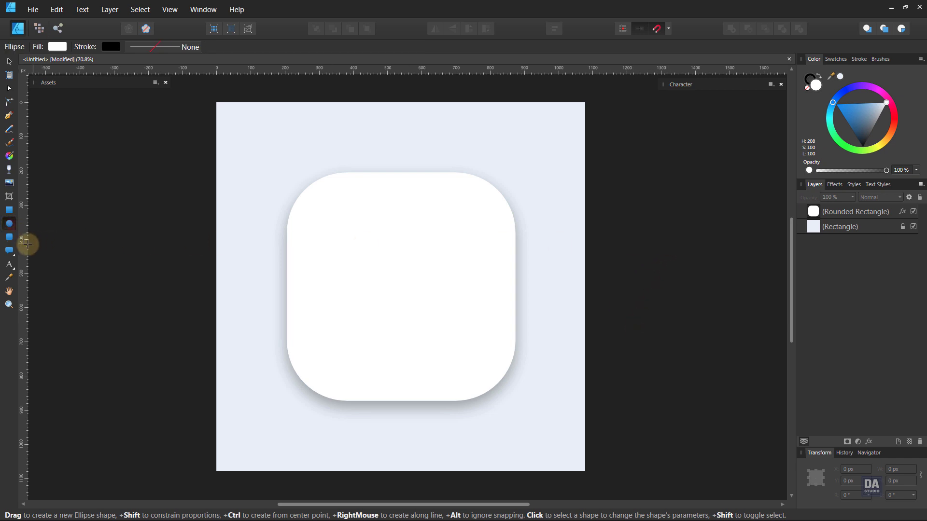
left_click(10, 61)
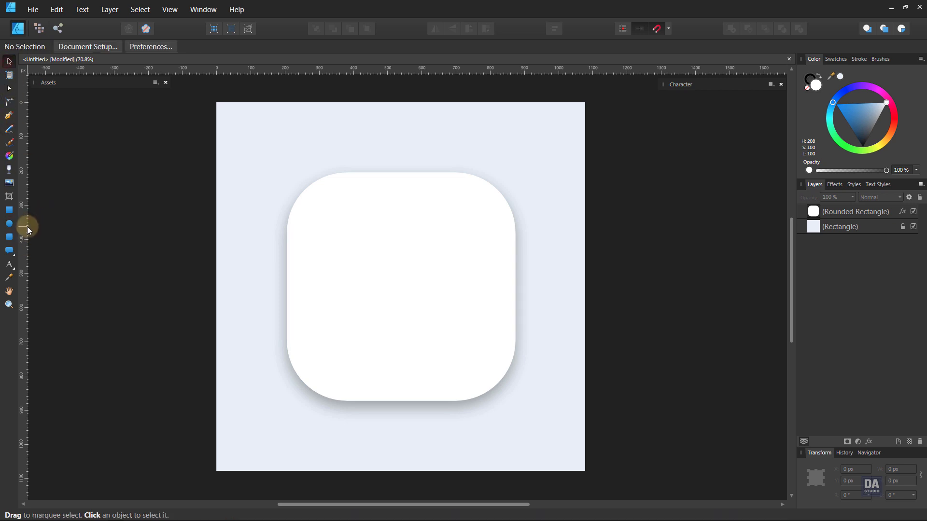
left_click_drag(23, 228, 403, 280)
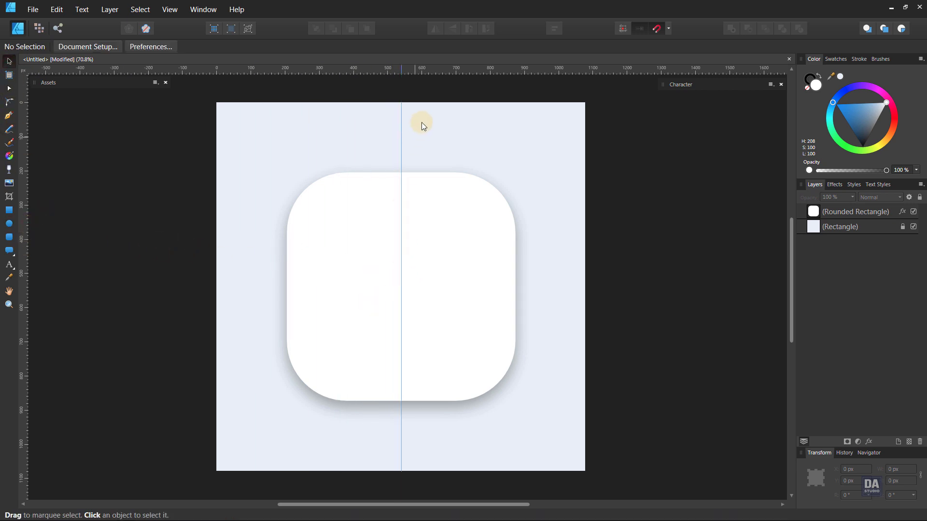
left_click_drag(437, 74, 433, 290)
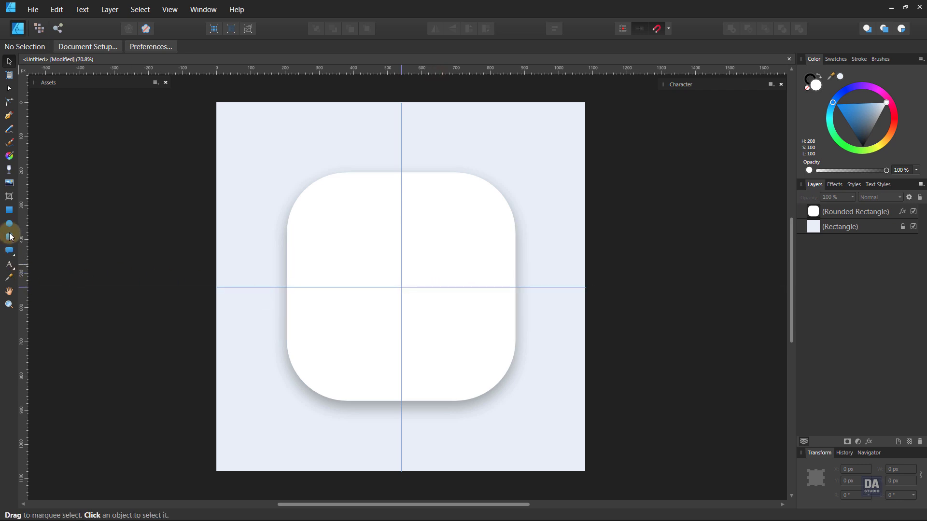
- Draw a circle about 481 px in diameter from the guides' intersection, centred on the rounded rectangle
left_click(9, 224)
left_click(376, 280, "ctrl")
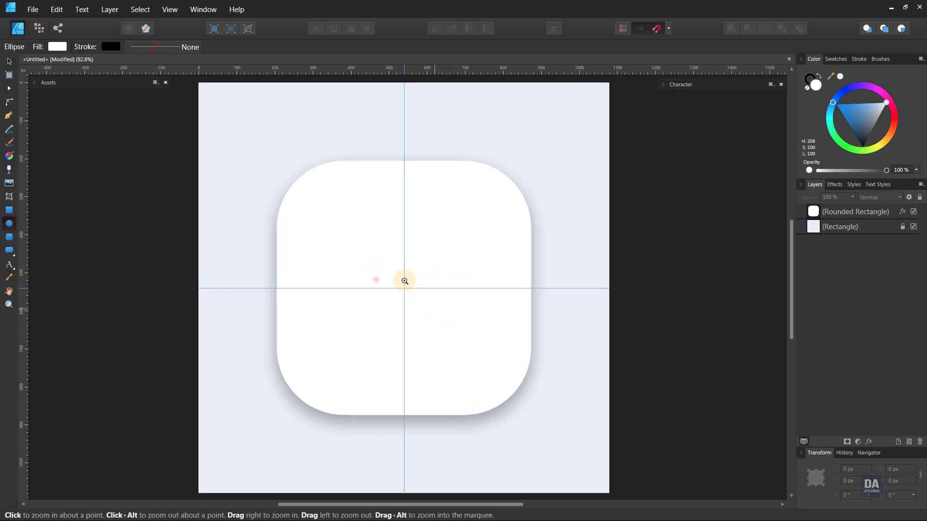
left_click(449, 291, "ctrl")
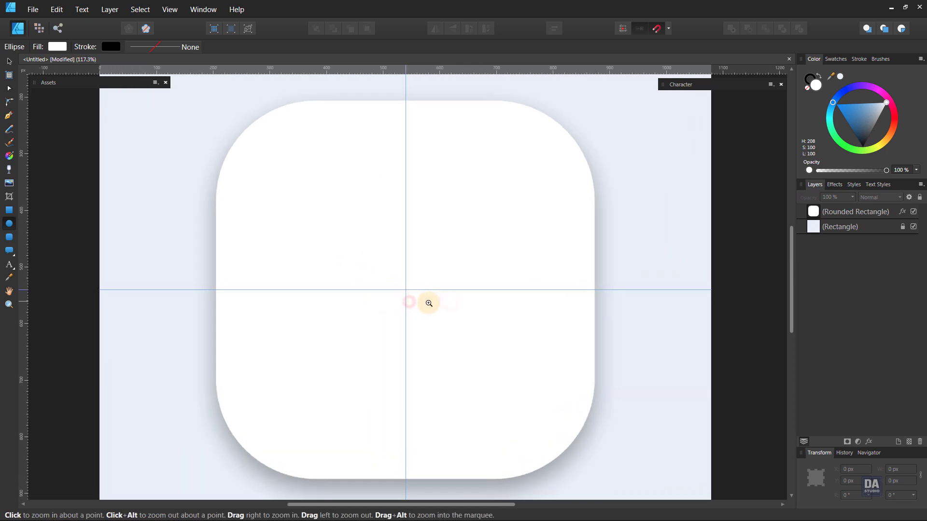
left_click_drag(407, 291, 572, 396)
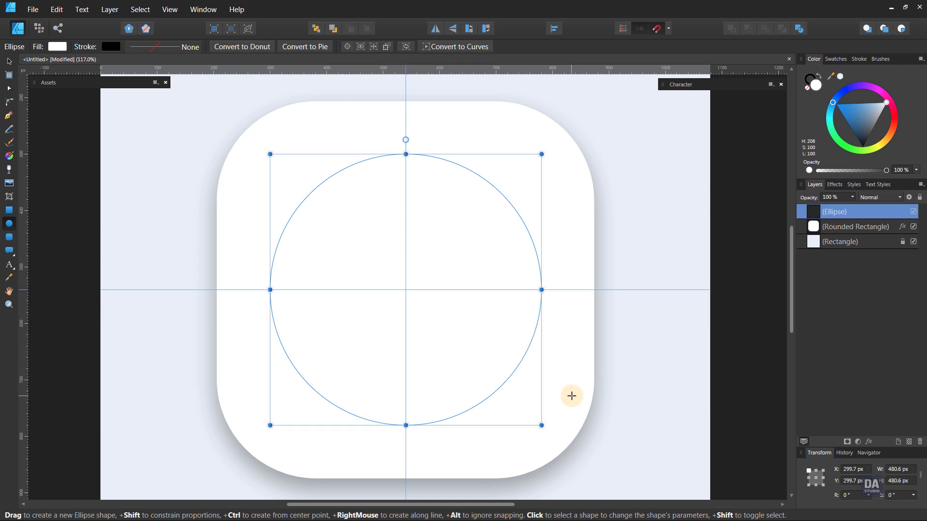
- Fill the circle with the Black to white gradient preset and orient it vertically with white at the top
left_click(836, 60)
left_click(835, 116)
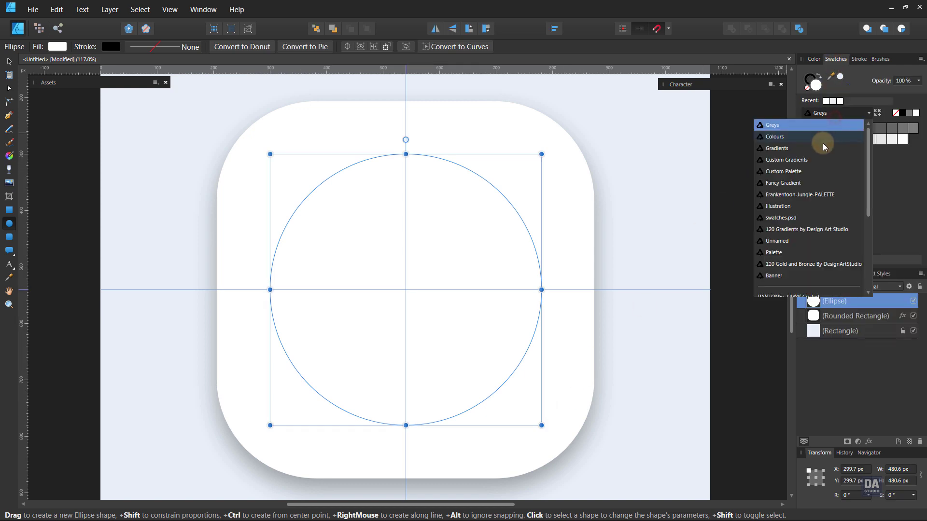
left_click(822, 147)
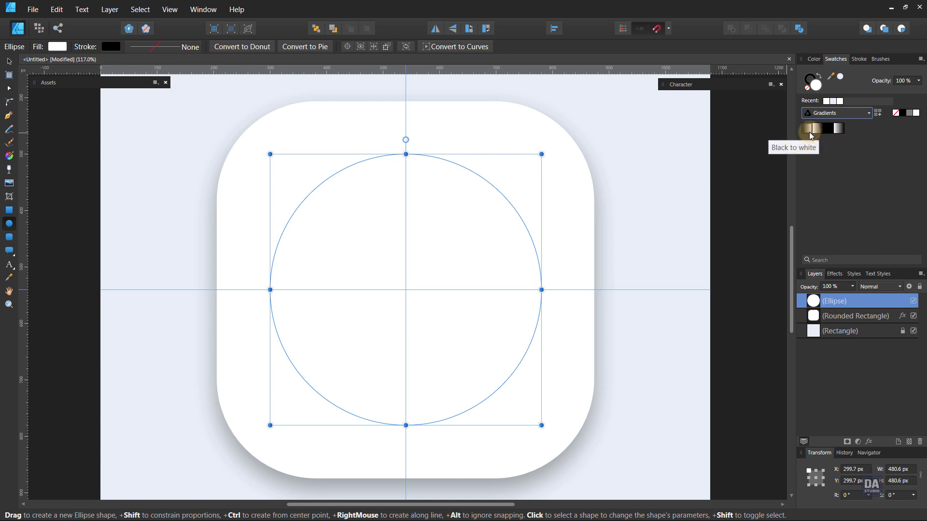
left_click(809, 129)
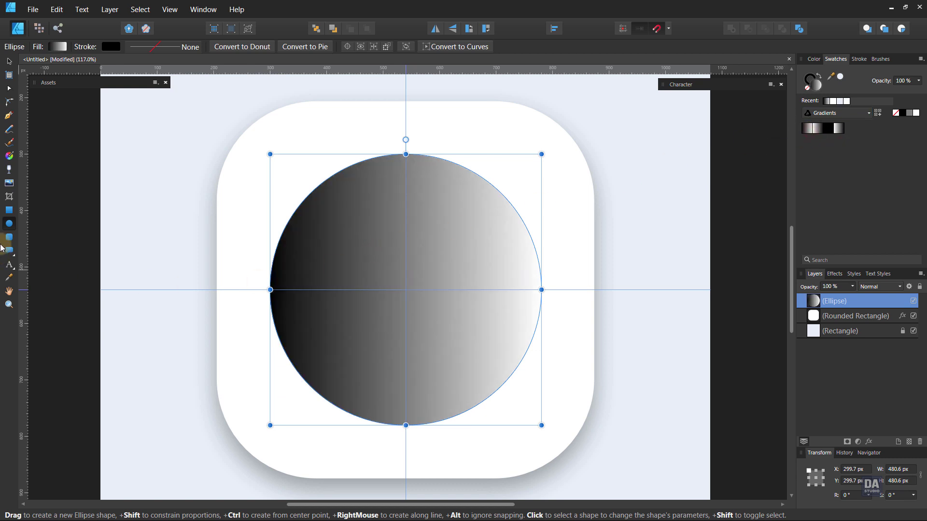
left_click(10, 156)
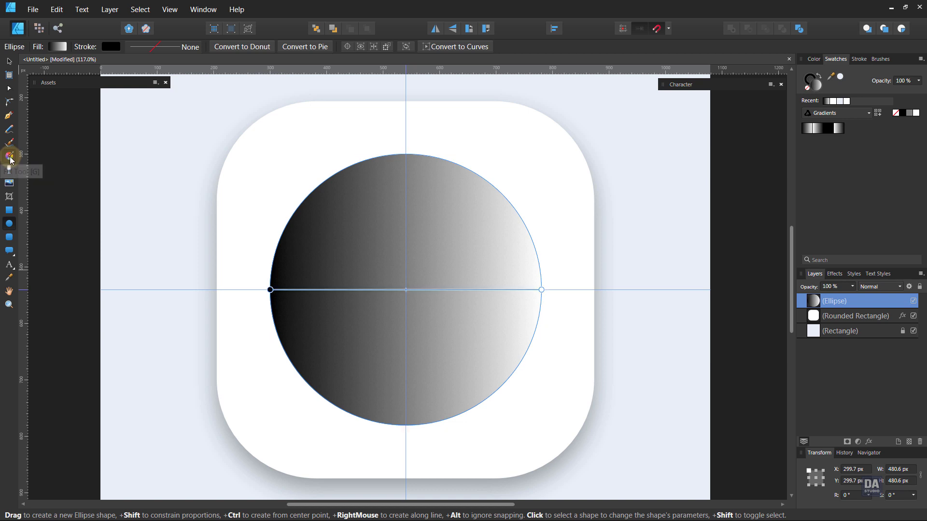
mouse_move(406, 155)
left_mouse_down()
mouse_move(412, 420)
mouse_move(413, 155)
left_mouse_up()
- Change the black stop of the circle's gradient to a very light grey
left_click(145, 46)
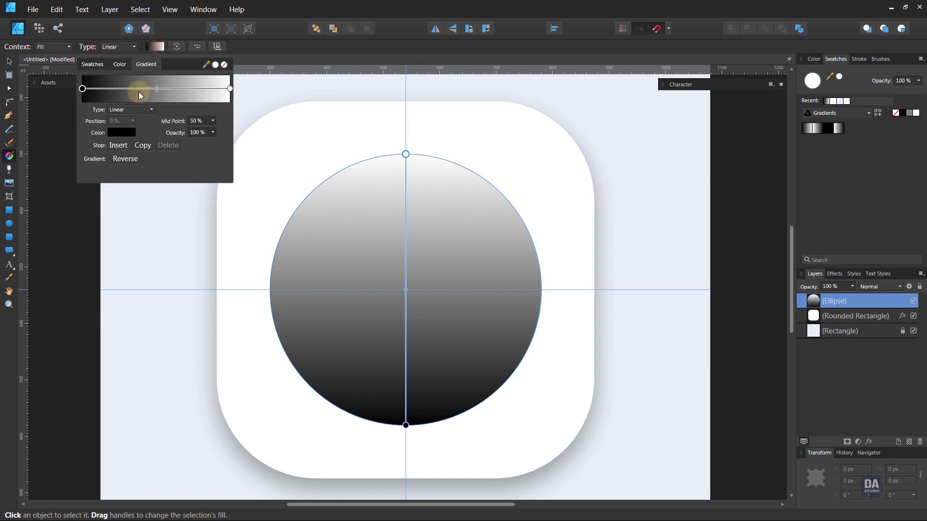
left_click(82, 88)
left_click(129, 134)
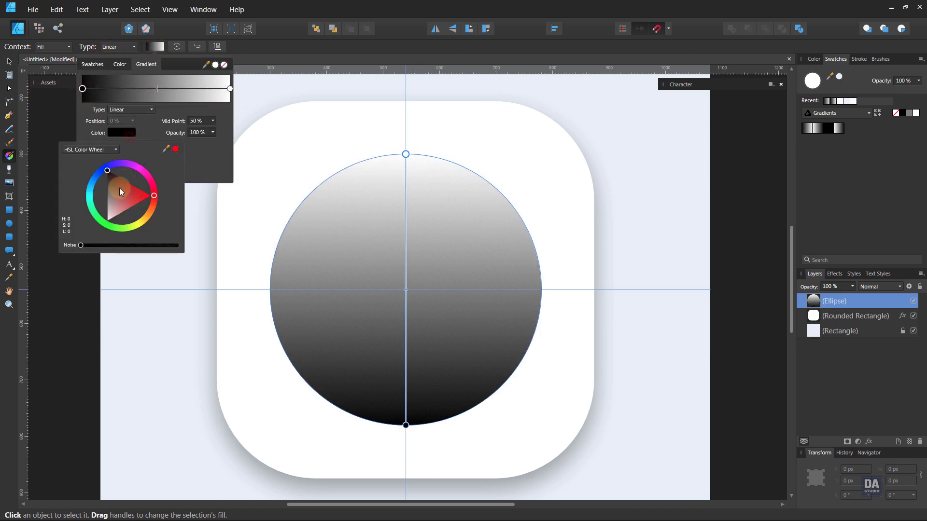
left_click_drag(121, 192, 102, 216)
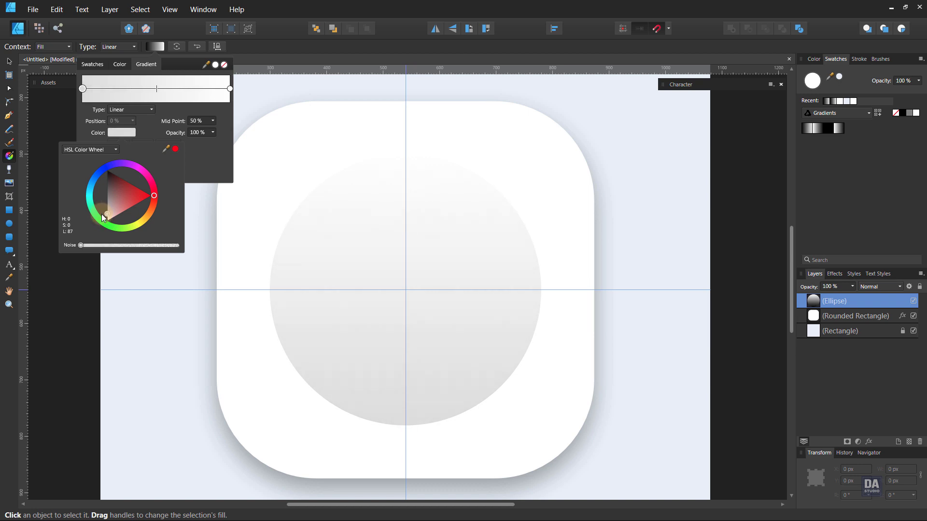
left_click_drag(101, 216, 83, 218)
left_click(417, 297)
left_click(434, 304)
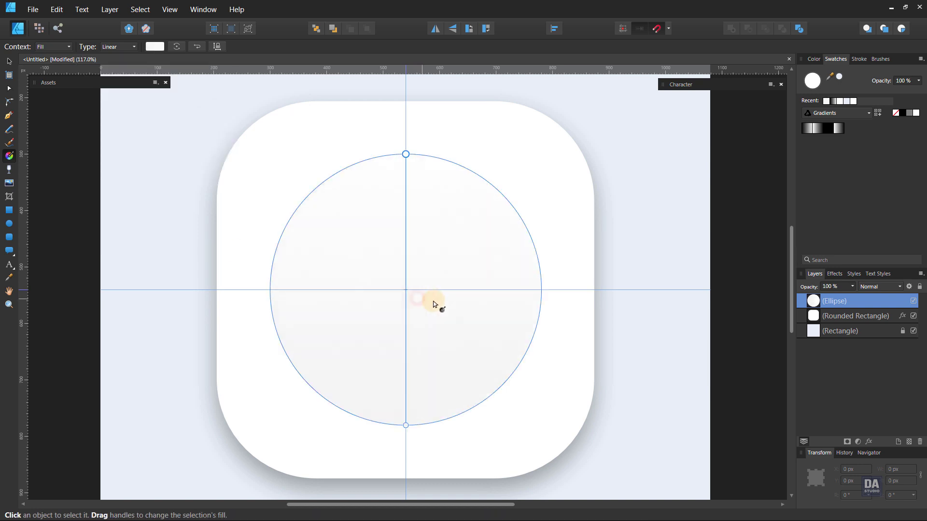
left_click(8, 61)
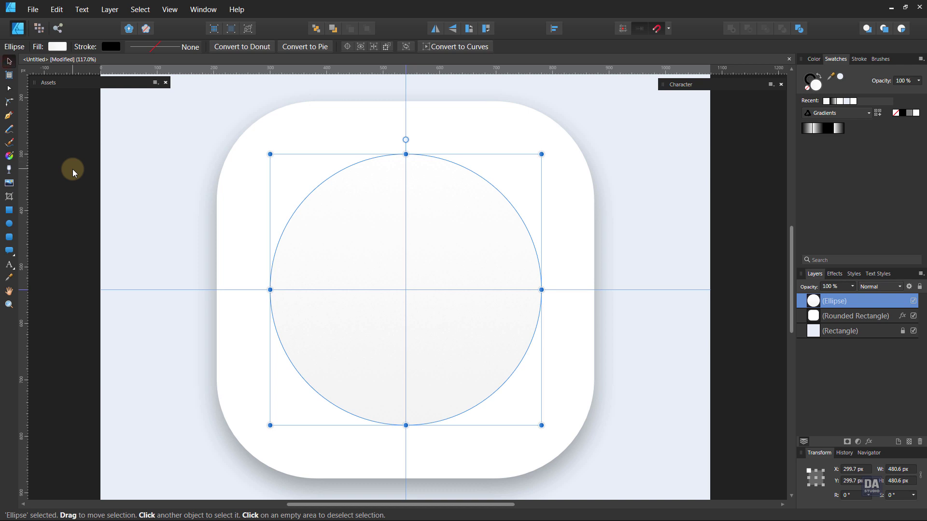
left_click(743, 381)
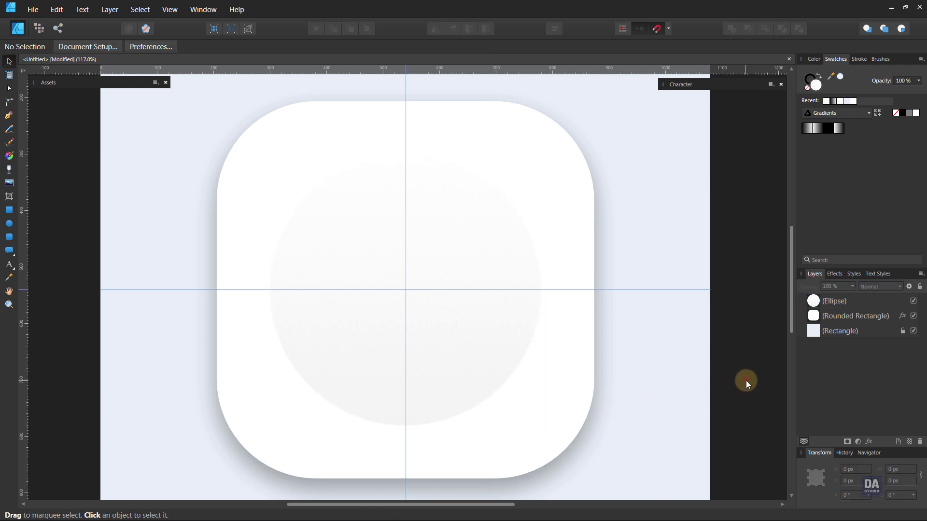
- Give the circle an outer shadow with 23% opacity, about 34 px radius, about 13.5 px offset and 270° angle
left_click(487, 353)
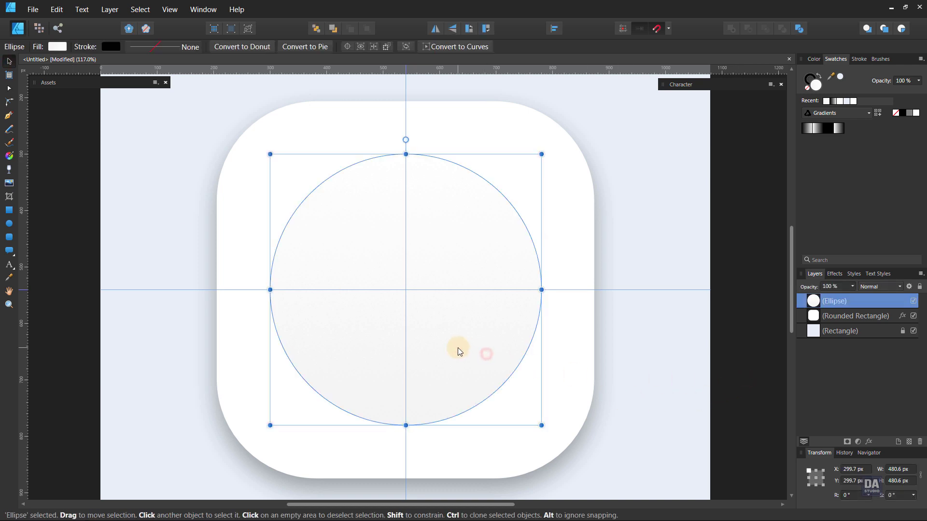
left_click(869, 442)
left_click(582, 181)
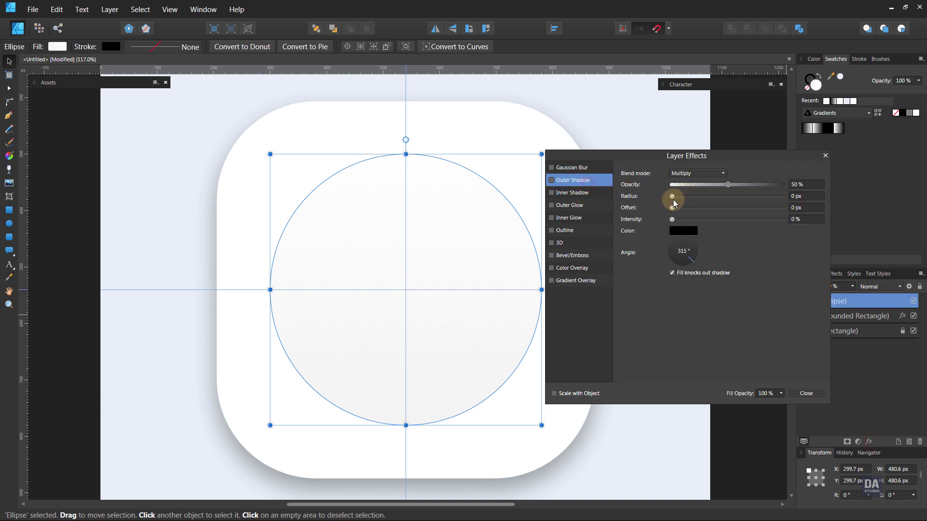
left_click_drag(673, 199, 708, 199)
left_click_drag(682, 270, 682, 259)
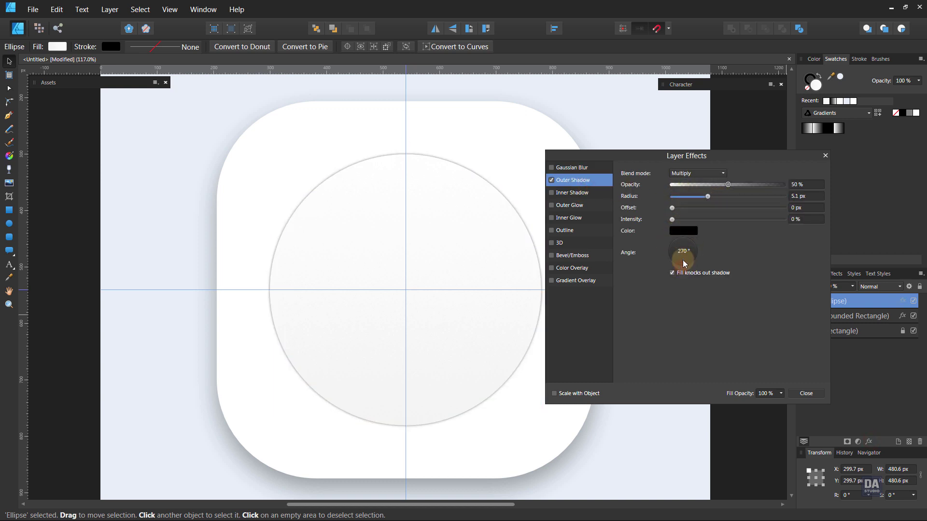
left_click_drag(672, 208, 703, 185)
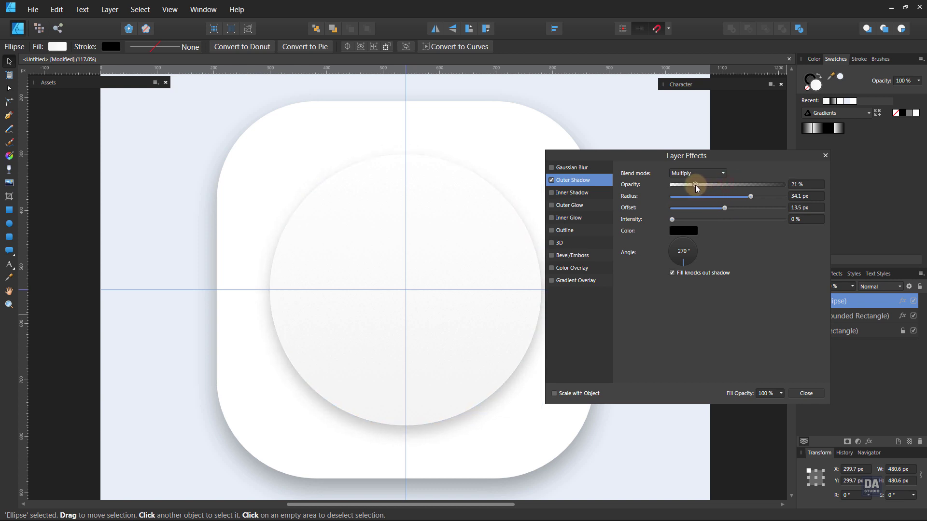
left_click_drag(701, 190, 701, 189)
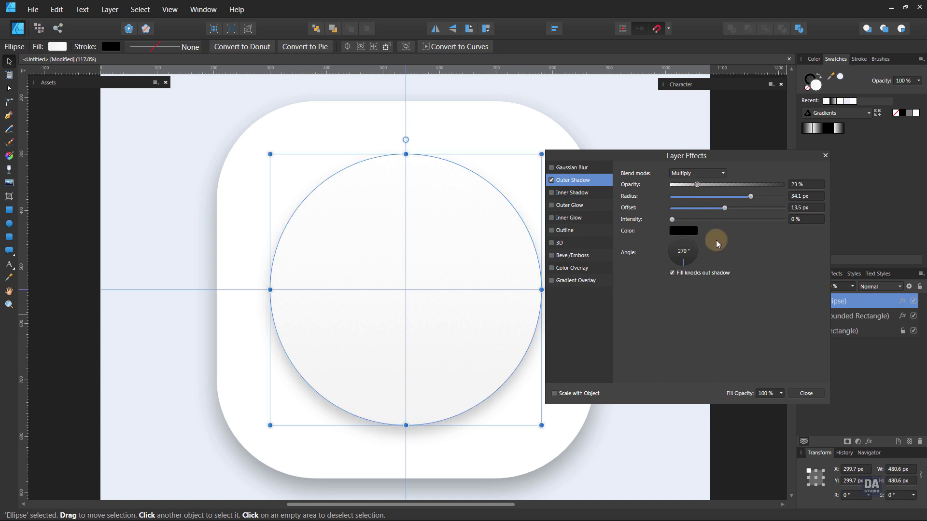
left_click(803, 394)
left_click(716, 382)
- Duplicate the circle and scale the copy down about its centre to about 409 px in diameter
left_click(472, 336)
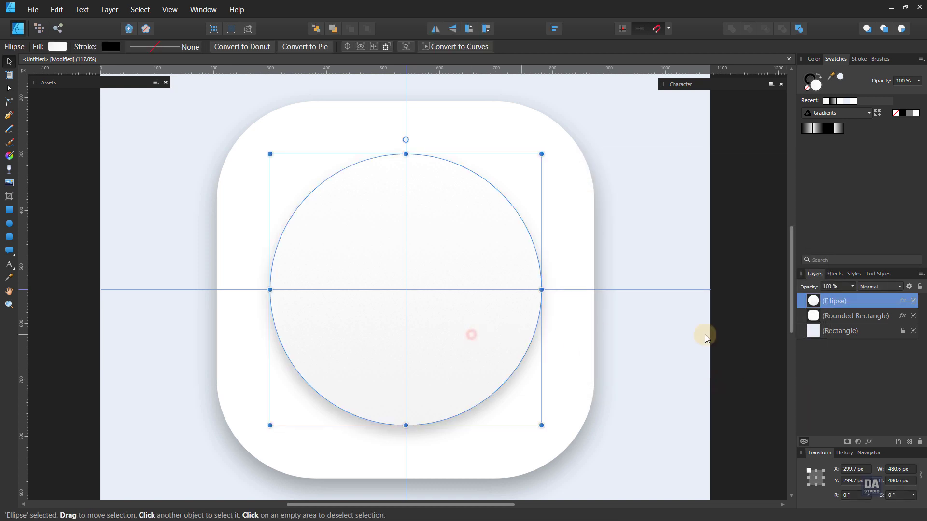
right_click(853, 301)
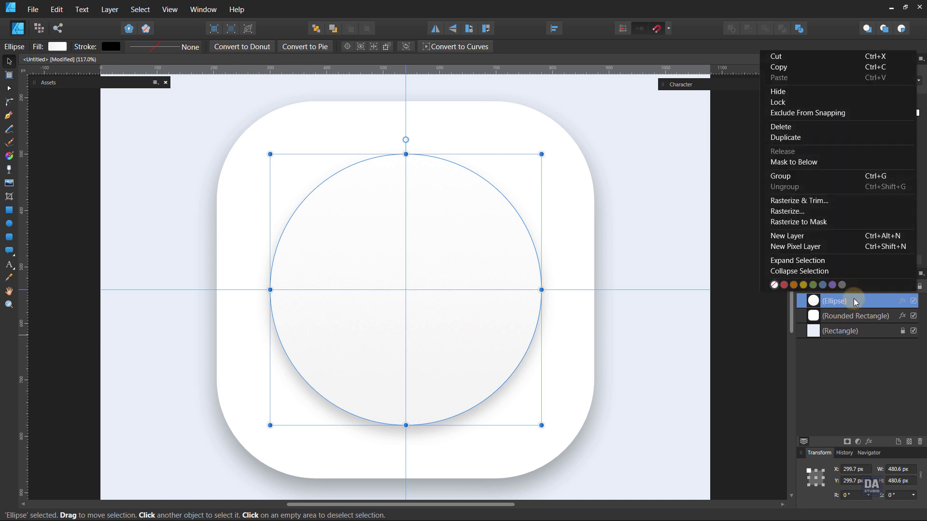
left_click(818, 138)
left_click_drag(542, 423, 520, 404)
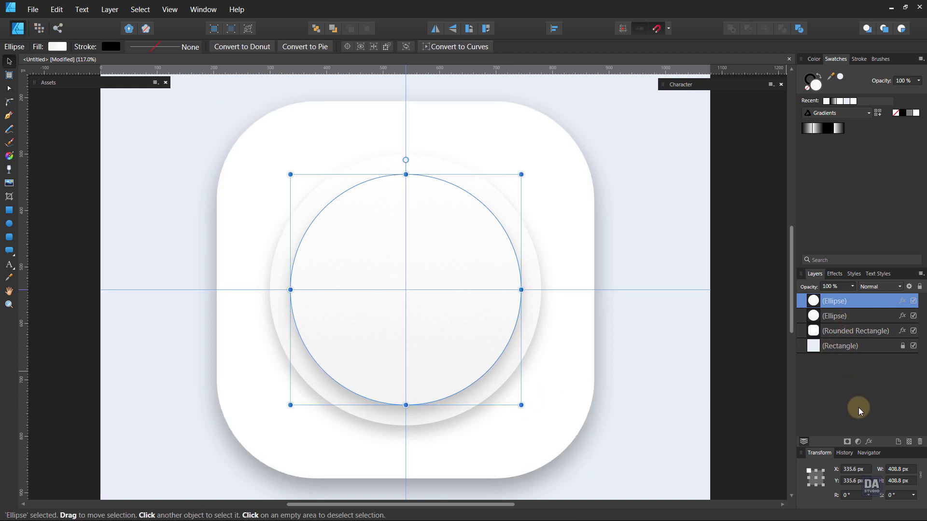
- Remove the outer shadow from the smaller circle and reverse its gradient so the grey is at the top
left_click(868, 442)
left_click(552, 180)
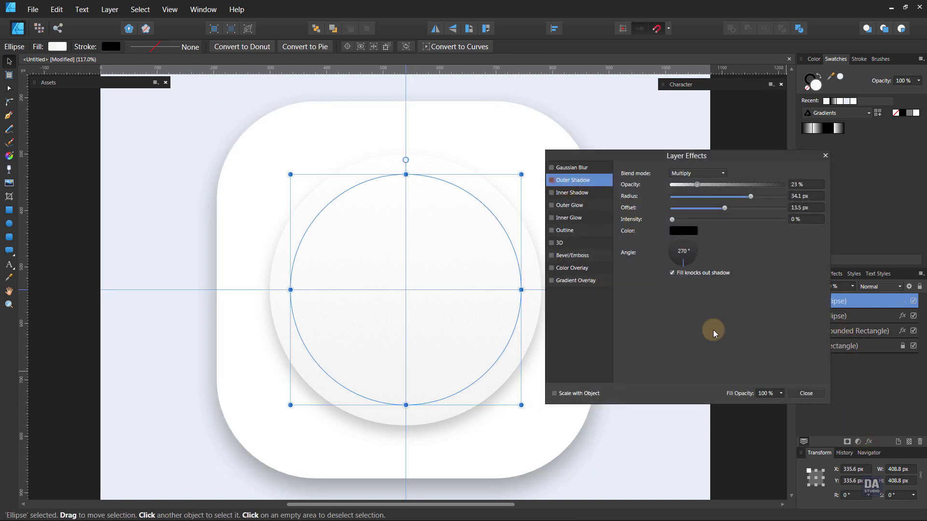
left_click(796, 393)
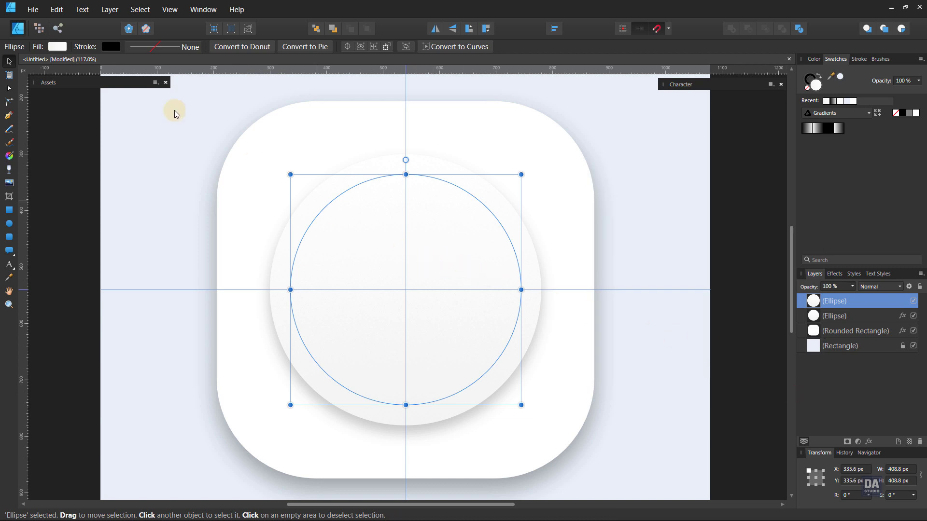
left_click(56, 47)
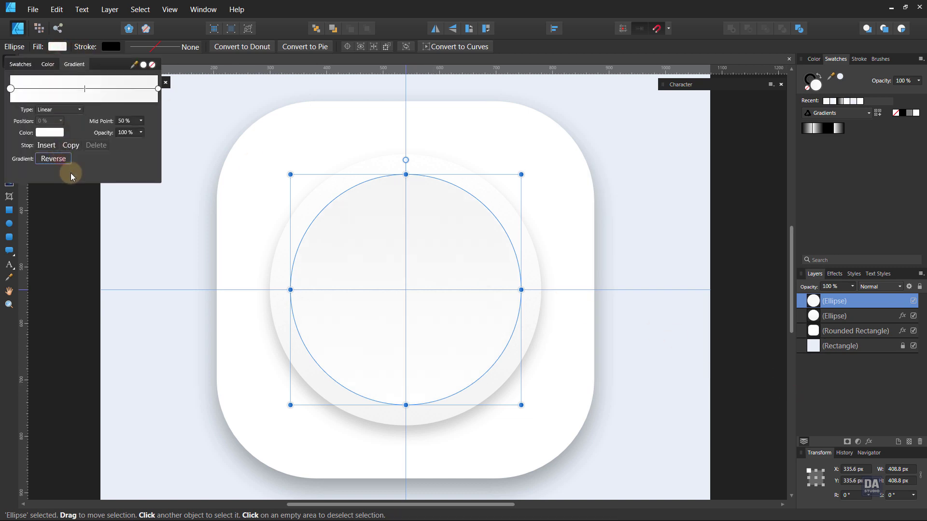
left_click(91, 250)
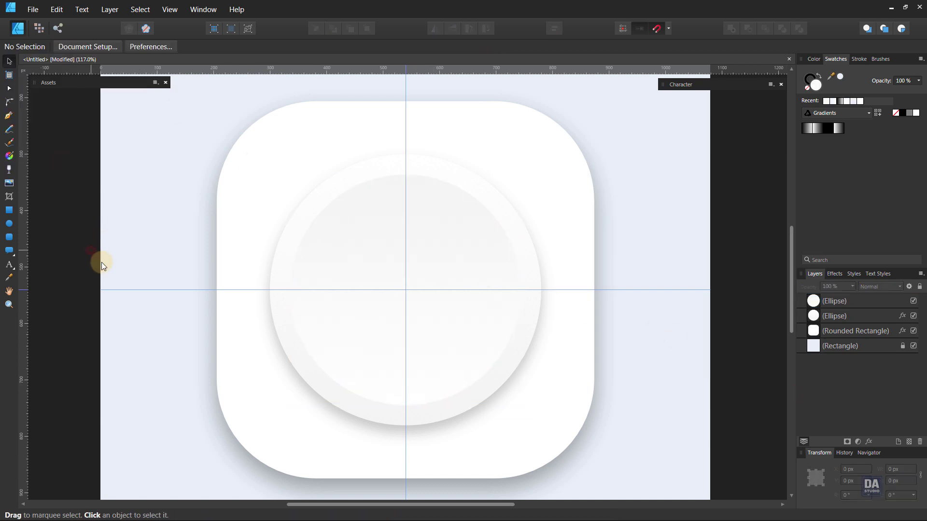
- Darken the grey stop of the smaller circle's gradient to a lightness of 93
left_click(461, 341)
left_click(57, 46)
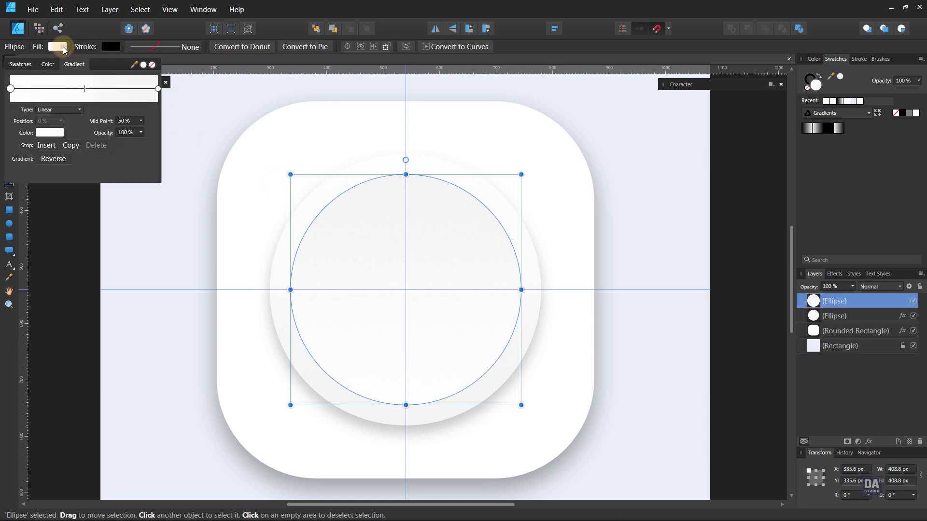
left_click(11, 89)
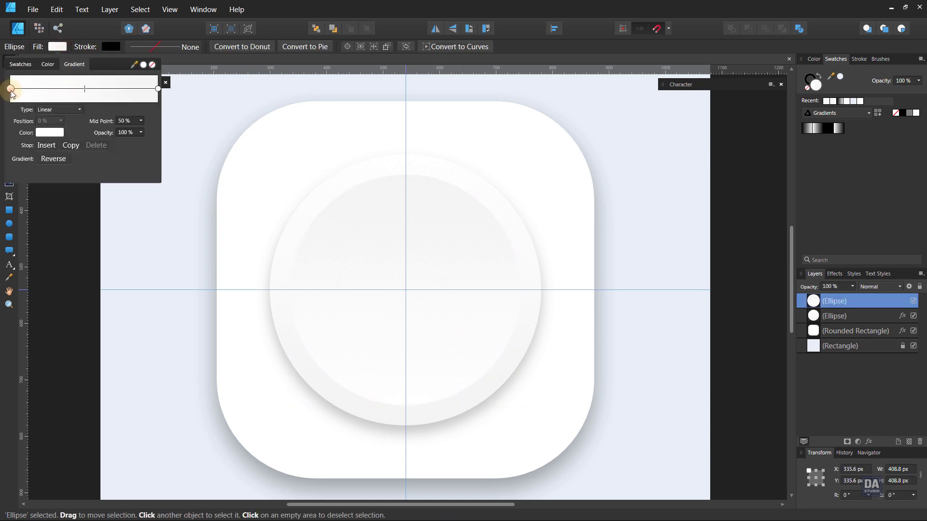
left_click(60, 137)
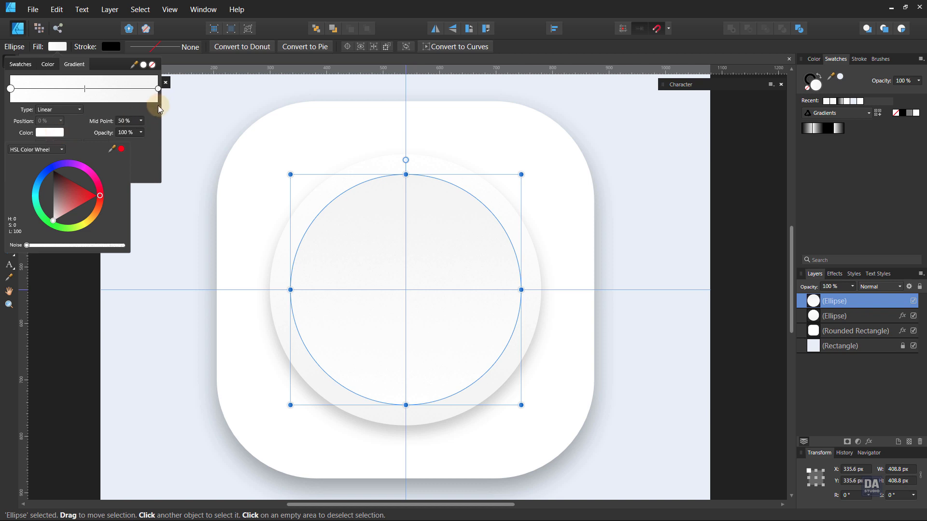
left_click(158, 89)
left_click(56, 132)
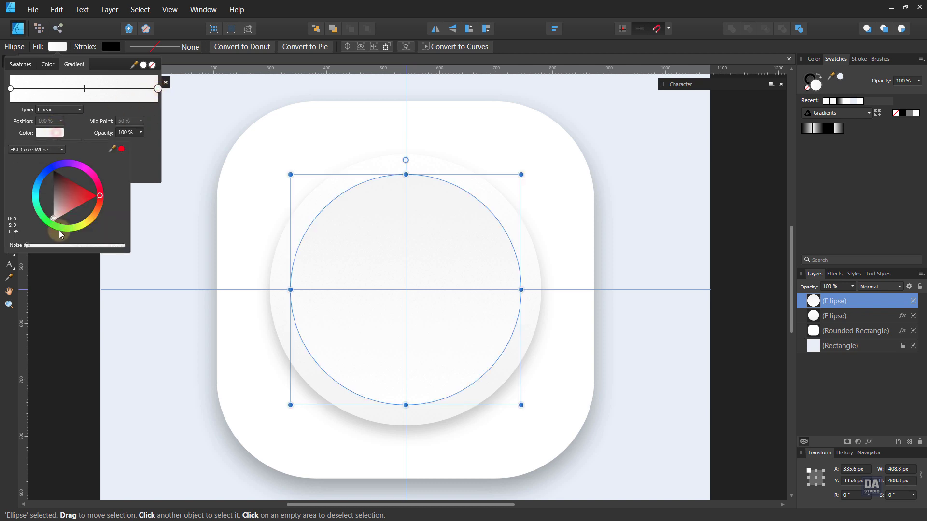
left_click_drag(55, 223, 47, 218)
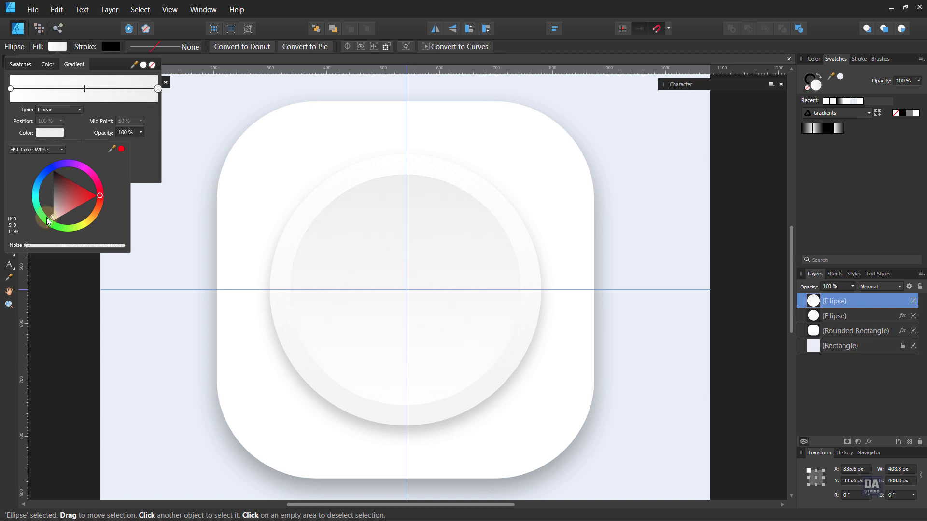
left_click(90, 298)
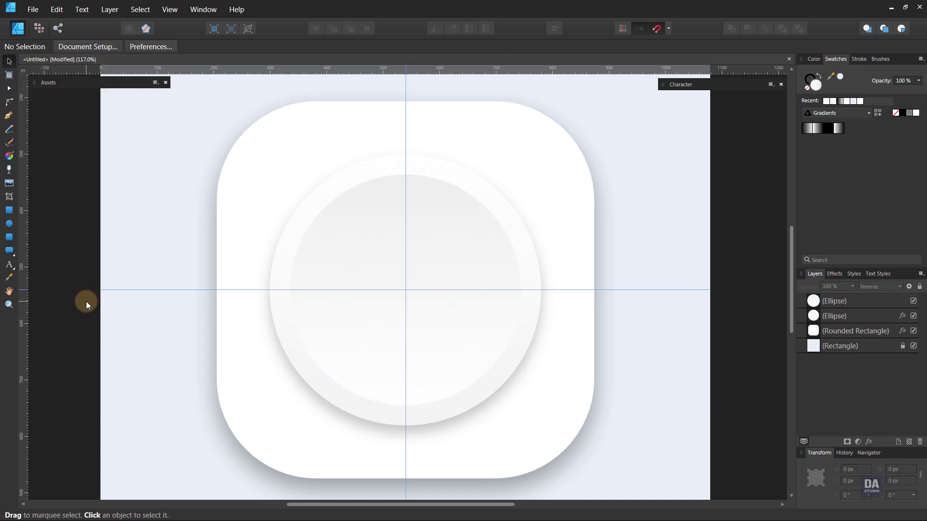
- Duplicate the smaller circle and scale the copy about its centre to about 360 px in diameter
left_click(331, 330)
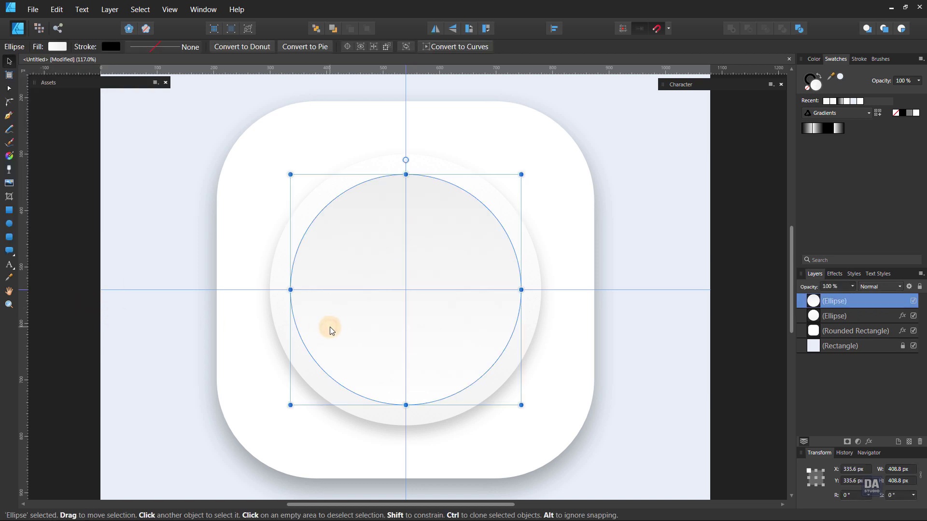
right_click(859, 303)
left_click(818, 139)
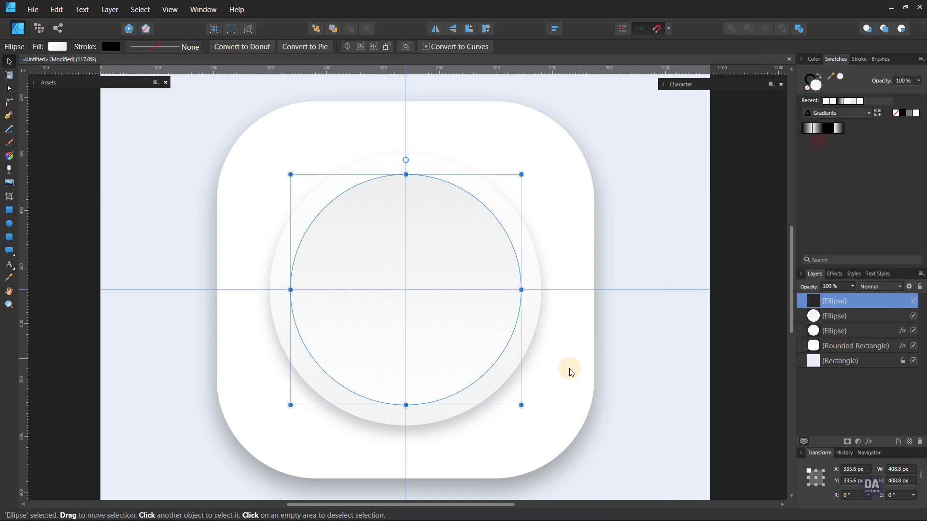
left_click_drag(521, 405, 507, 390)
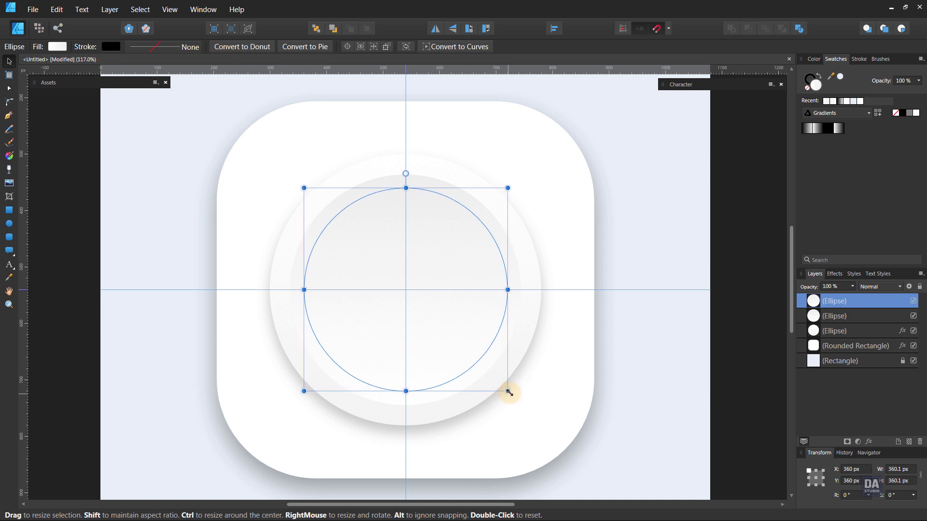
- Fill the innermost circle with a solid dark blue-violet of hue 246, saturation 13 and lightness 18
left_click(814, 59)
left_click_drag(856, 123, 830, 106)
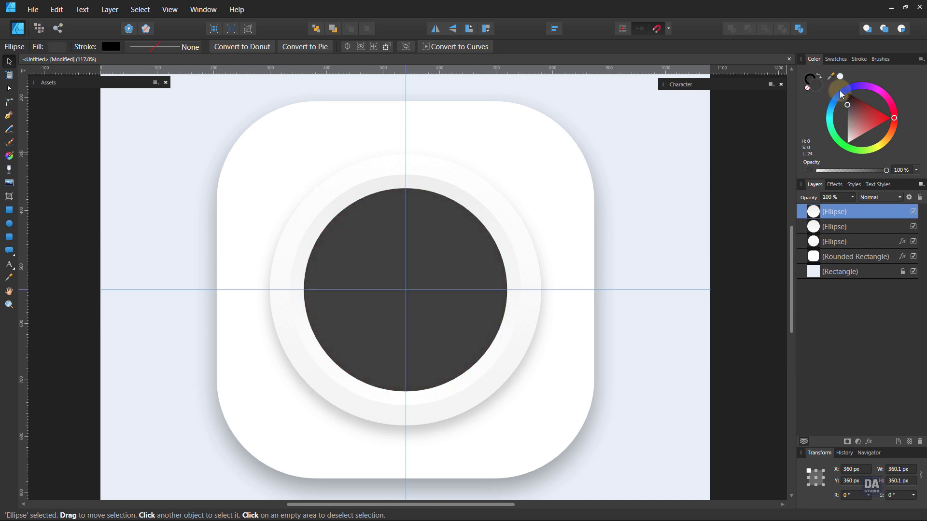
mouse_move(842, 90)
left_mouse_down()
mouse_move(849, 87)
mouse_move(849, 139)
left_mouse_up()
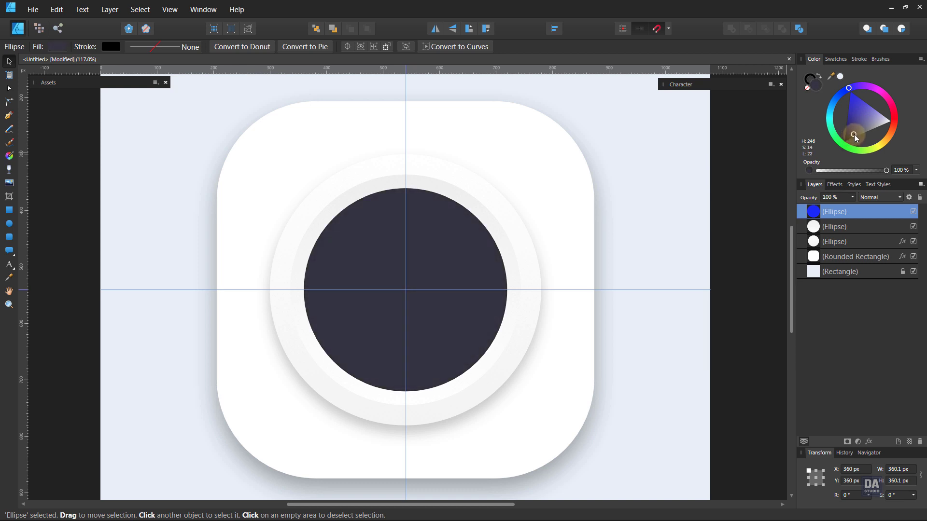
left_click_drag(854, 137, 852, 136)
left_click(742, 220)
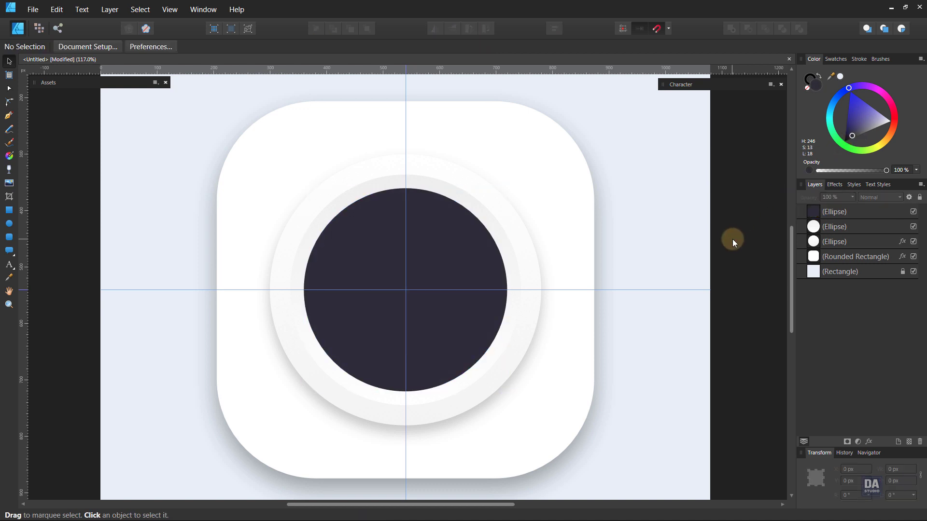
- Darken the grey stop of the outermost circle's gradient to a lightness of 88
left_click(536, 270)
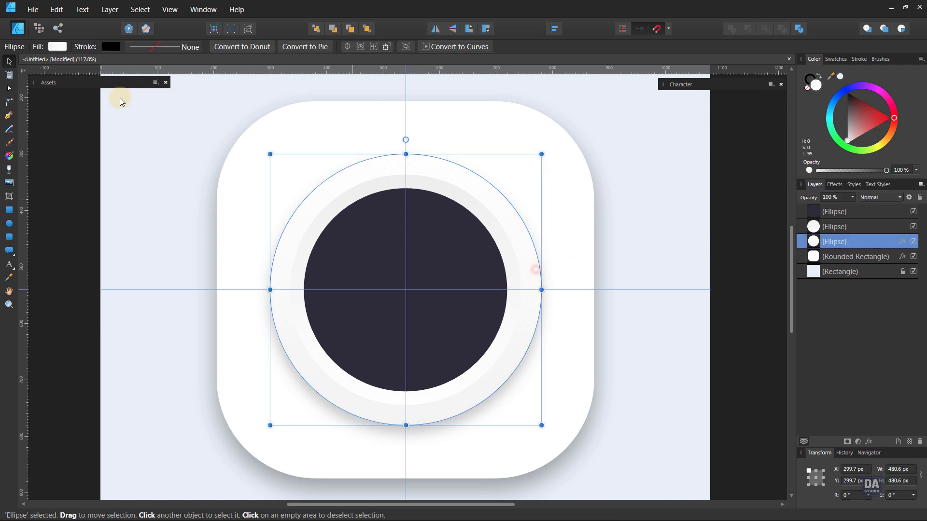
left_click(59, 52)
left_click(10, 88)
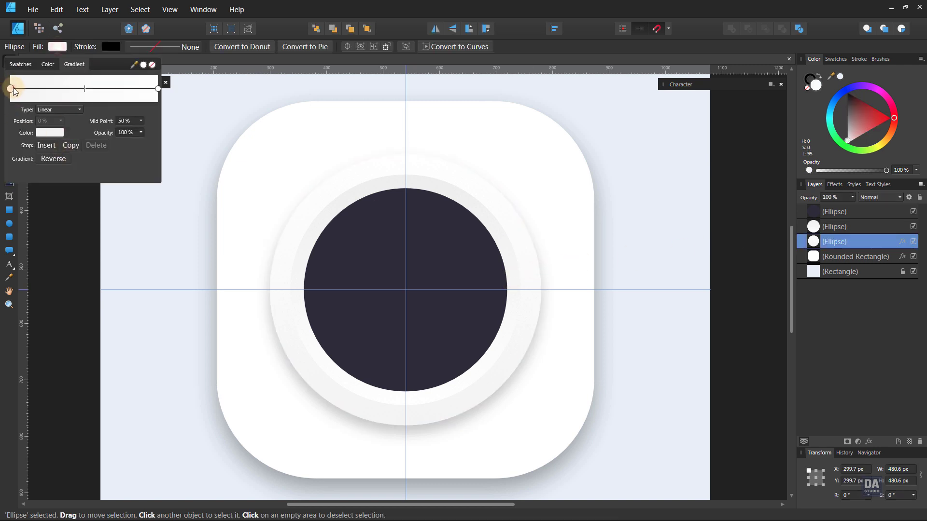
left_click(47, 134)
left_click_drag(54, 218, 48, 215)
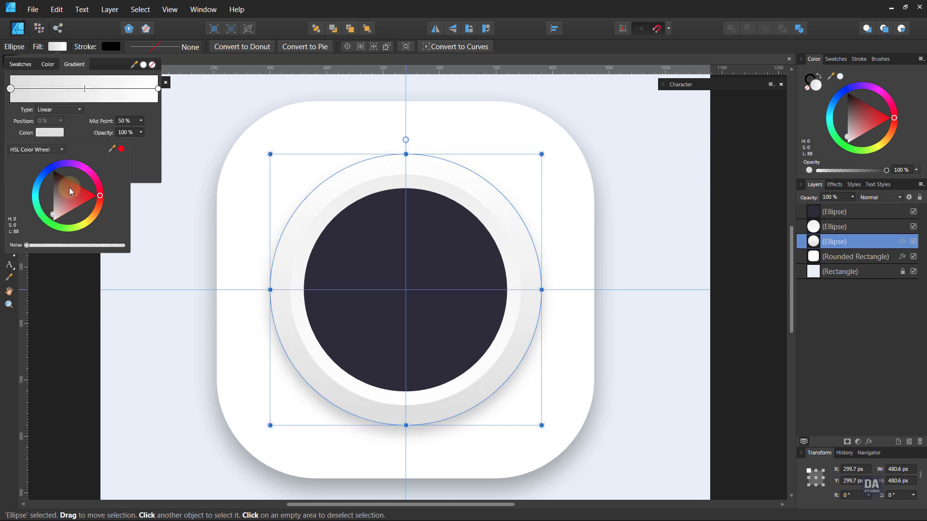
- Darken the grey stop of the middle circle's gradient to a lightness of 81
left_click(300, 284)
left_click(57, 46)
left_click(158, 89)
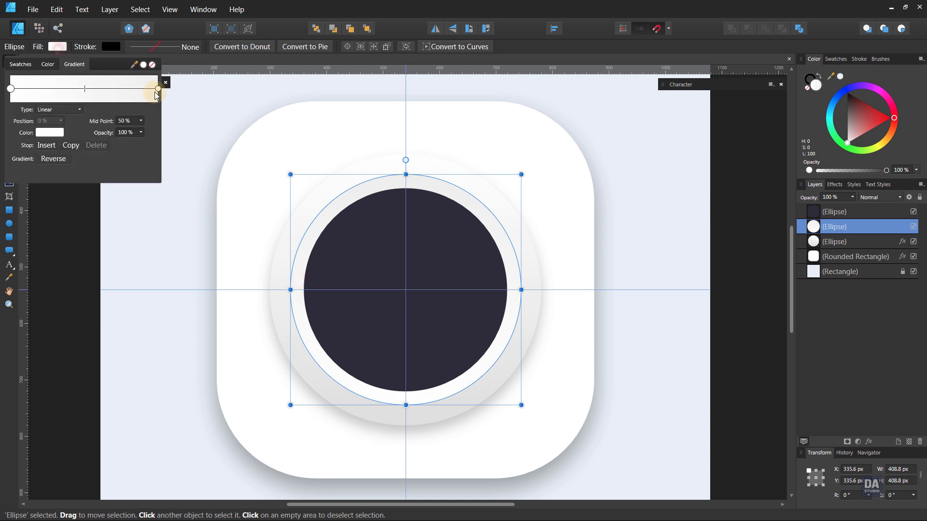
left_click(46, 146)
left_click_drag(51, 214, 47, 213)
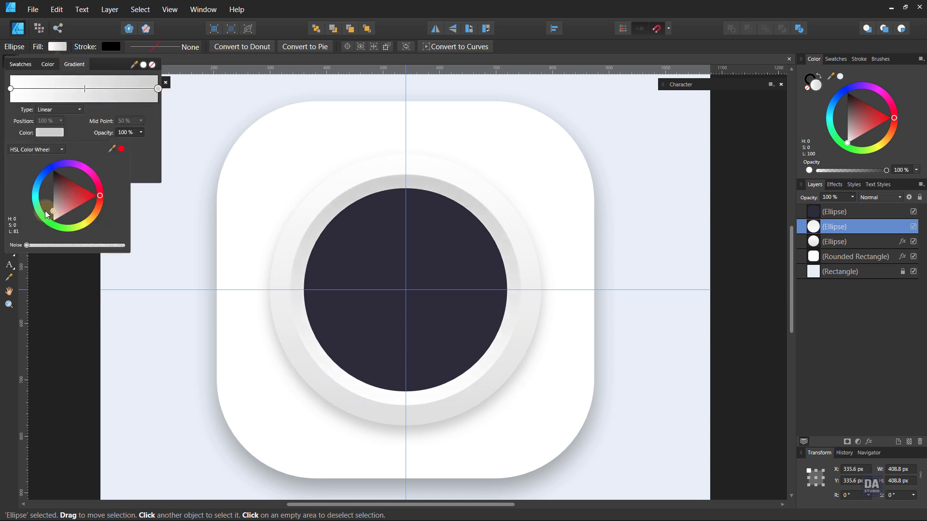
left_click(72, 324)
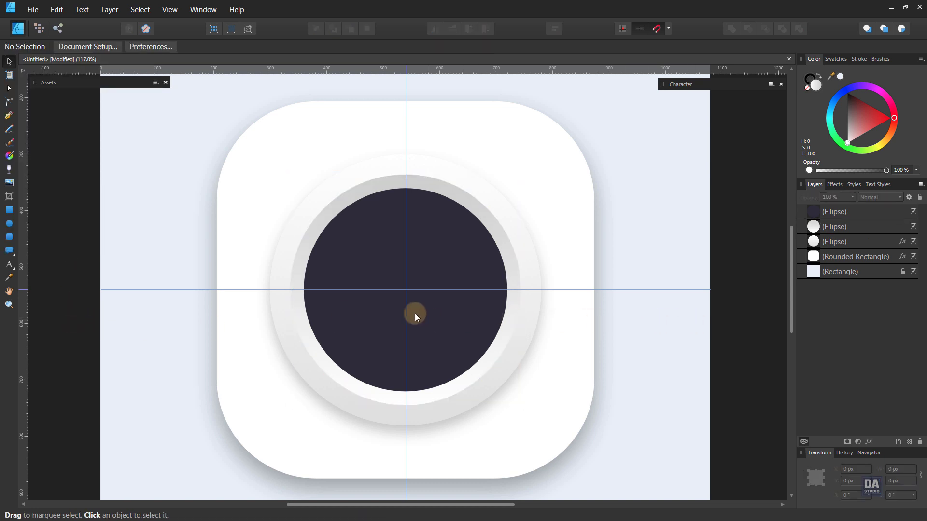
- Draw a circle about 288 px in diameter from the guide intersection at the centre of the dark circle
key("z")
left_click_drag(400, 300, 436, 300)
key("v")
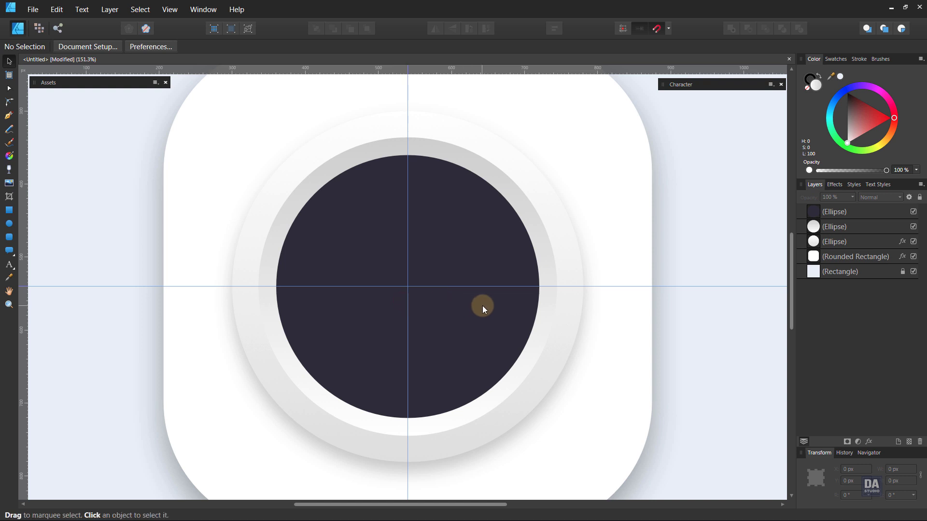
left_click(482, 305)
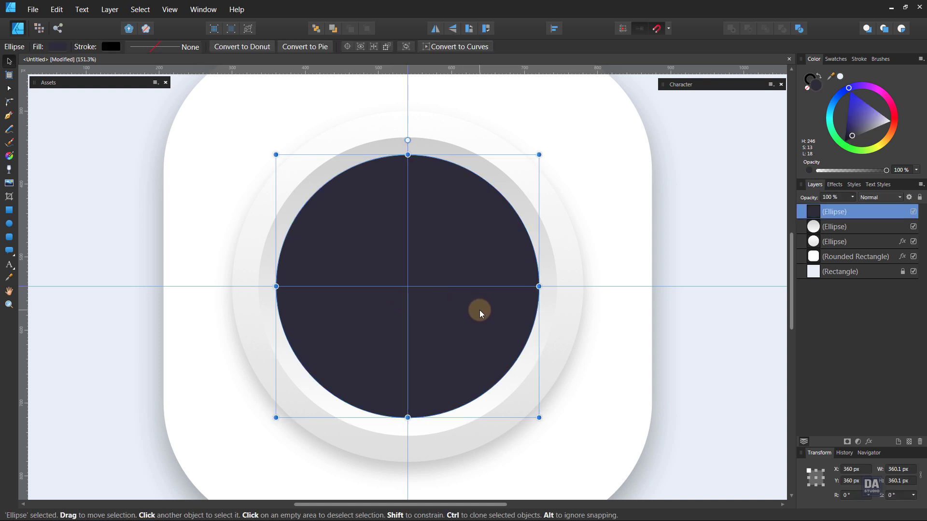
left_click(9, 223)
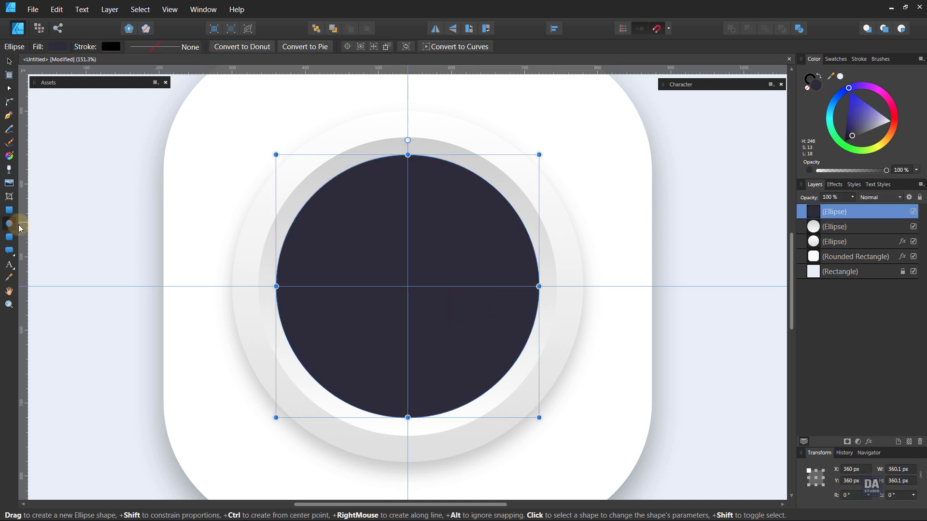
left_click_drag(407, 286, 549, 356)
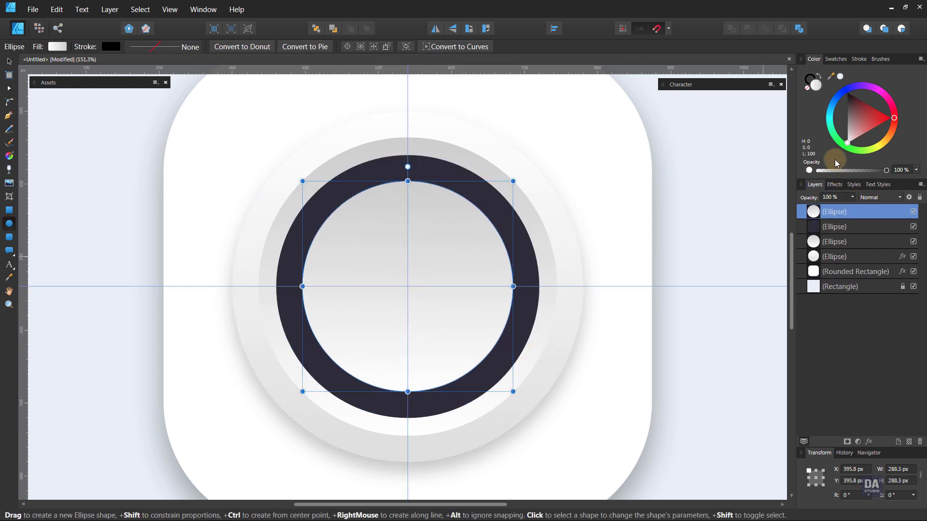
- Fill the new circle with a dark grey from the Greys palette
left_click(833, 58)
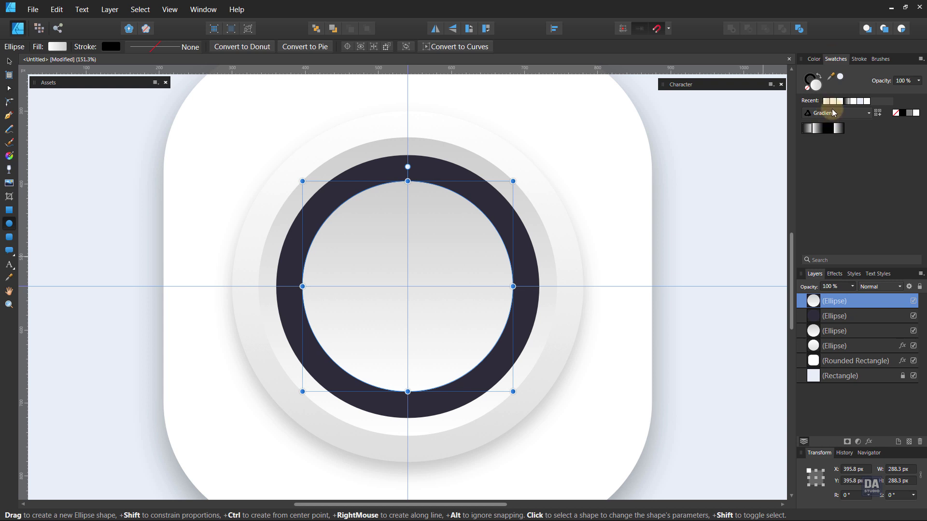
left_click(830, 113)
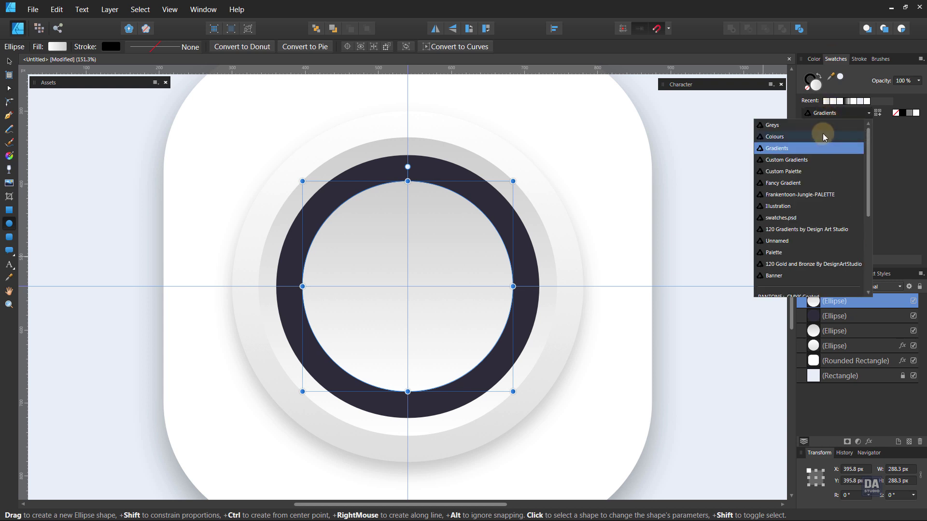
left_click(824, 127)
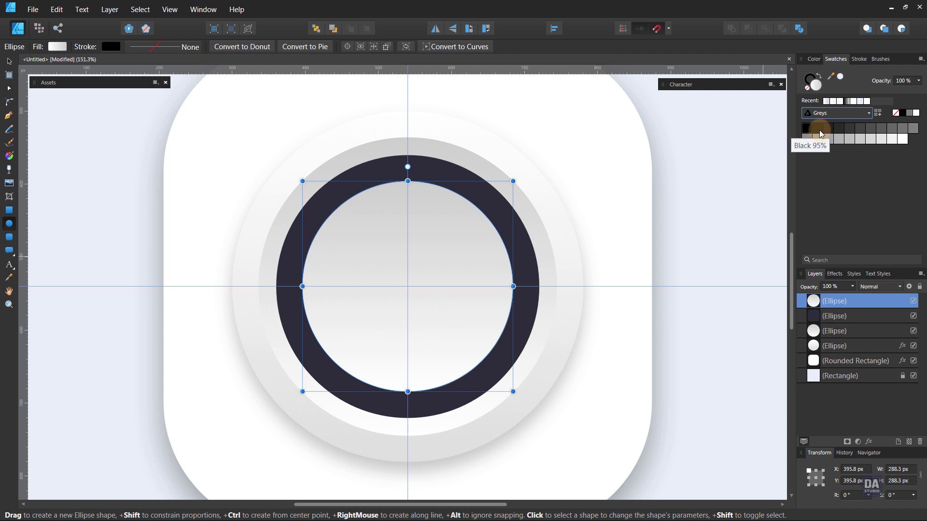
left_click(832, 129)
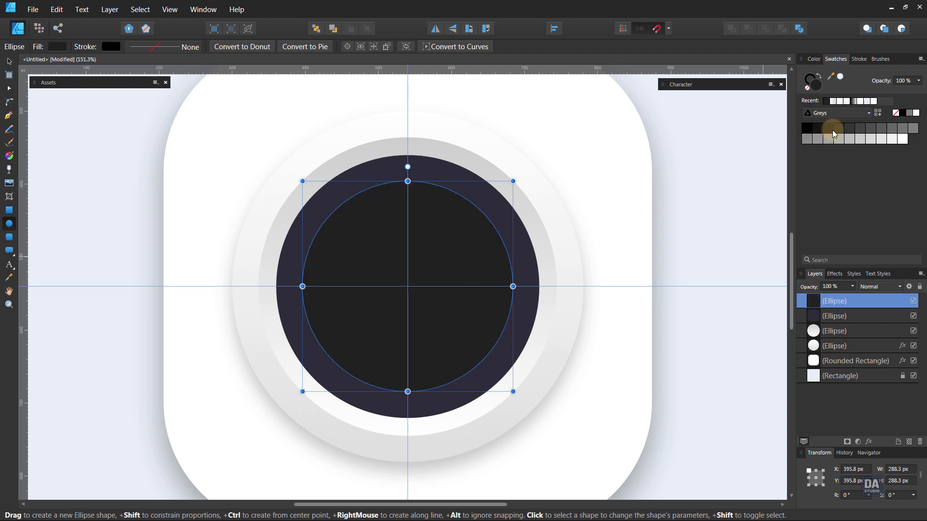
- Apply the dark circle's sampled colour to the new circle and lighten it to hue 250, saturation 15, lightness 23
left_click(816, 58)
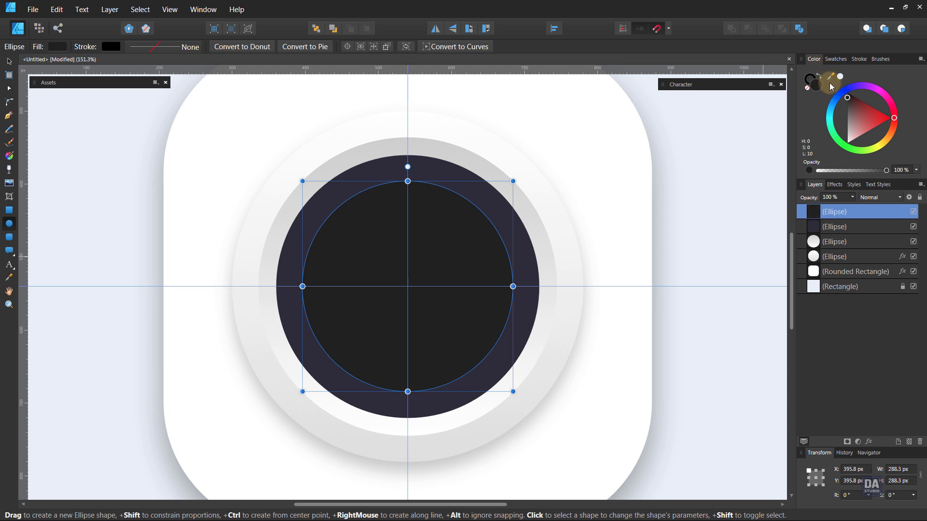
left_click_drag(832, 76, 588, 203)
left_click(840, 75)
left_click_drag(851, 134, 854, 133)
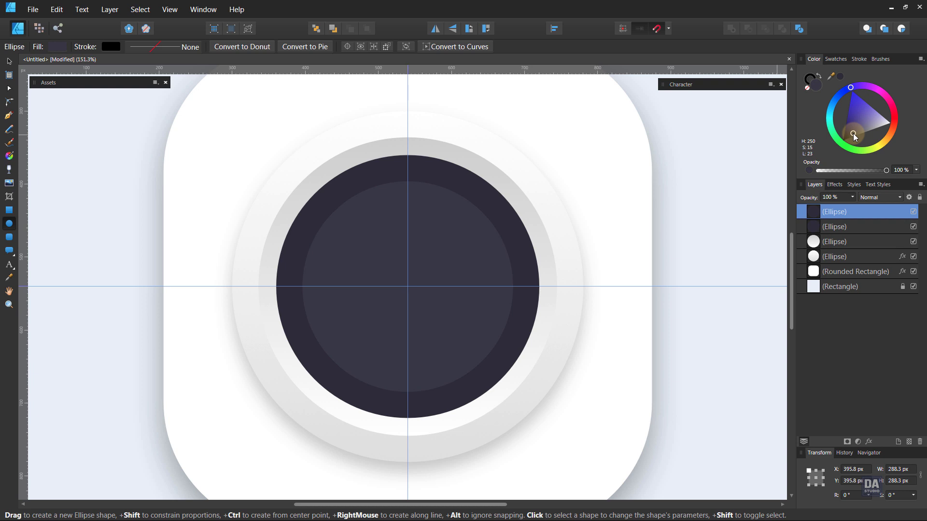
left_click_drag(853, 134, 853, 133)
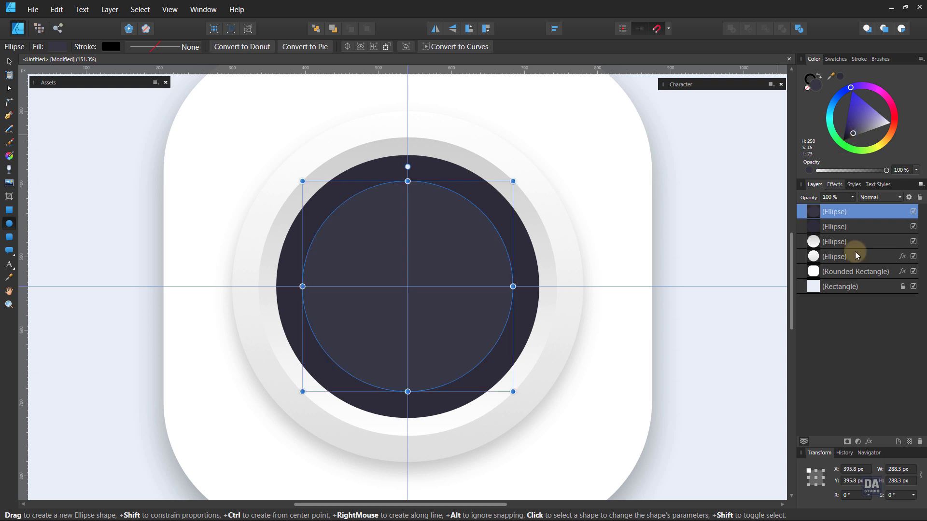
- Give the new circle an outer shadow with 51% opacity, about 19.6 px radius, about 8.7 px offset and 270° angle
left_click(869, 441)
left_click(577, 180)
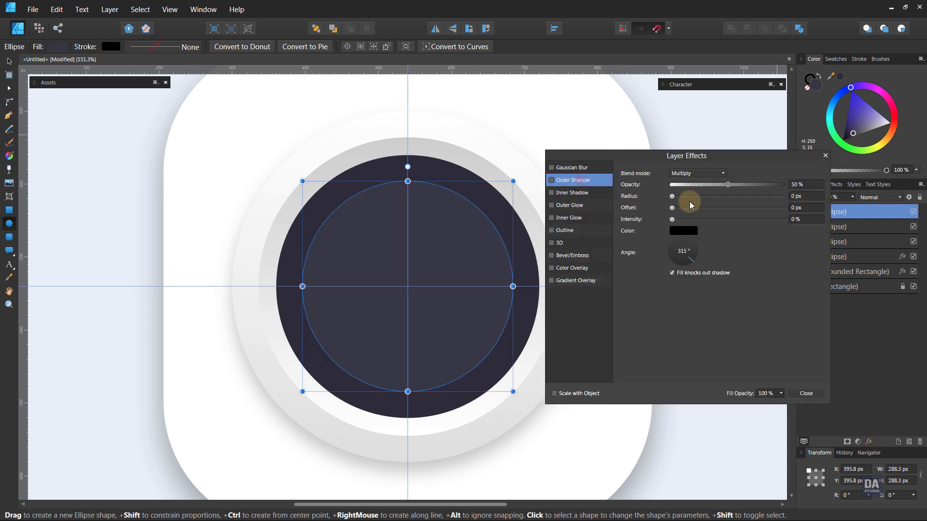
left_click_drag(672, 197, 732, 192)
left_click(683, 264)
left_click_drag(674, 210, 728, 185)
left_click(818, 396)
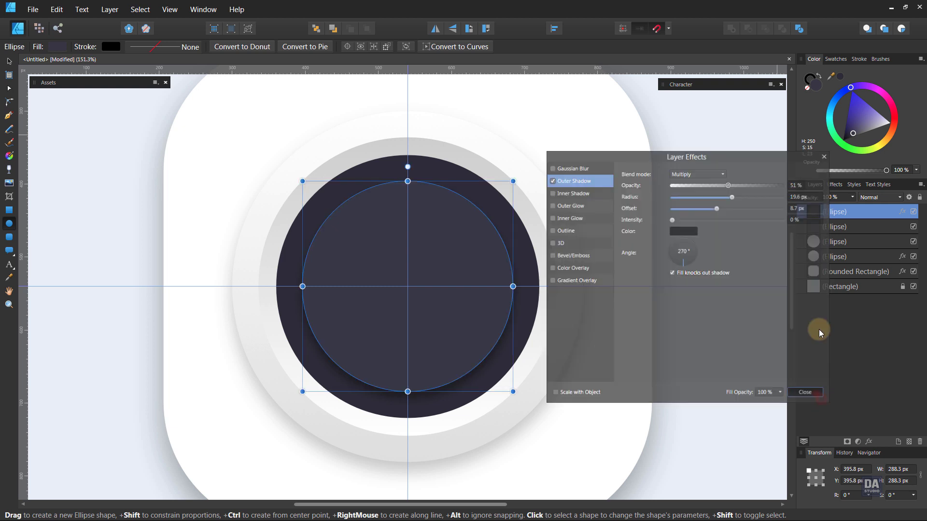
- Lighten the fill of the larger dark circle to hue 246, saturation 18, lightness 23
left_click(835, 227)
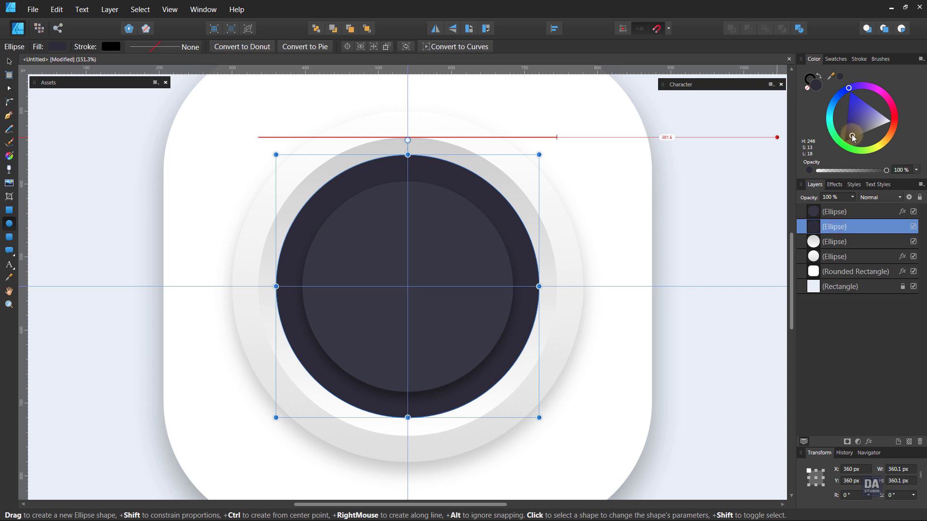
left_click_drag(852, 135, 855, 135)
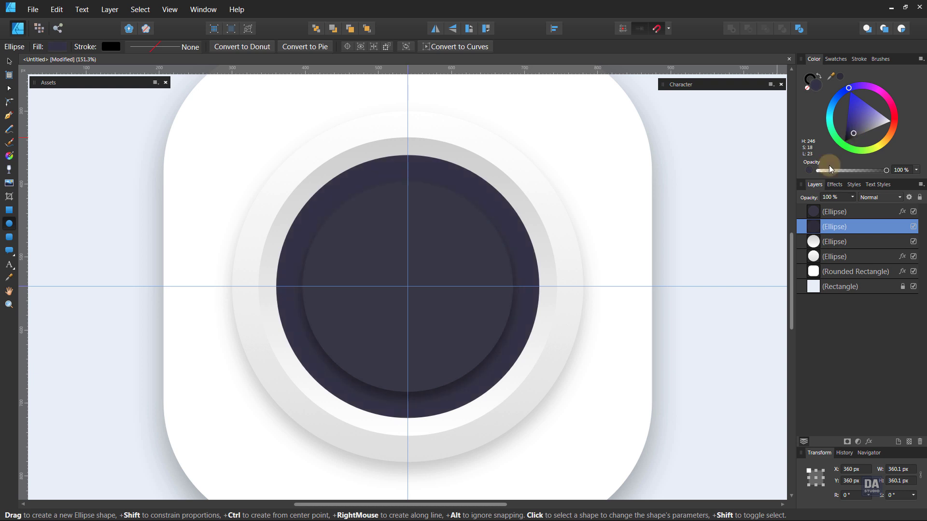
left_click(732, 318)
key("v")
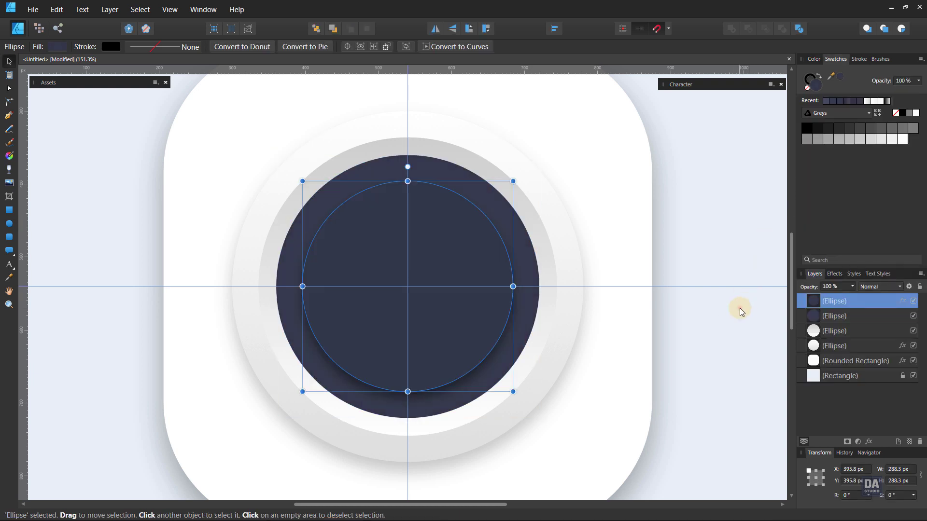
- Give the inner dark circle a linear gradient stroke and set its end stop to the colour sampled from the circle's fill
left_click(740, 308)
left_click(475, 312)
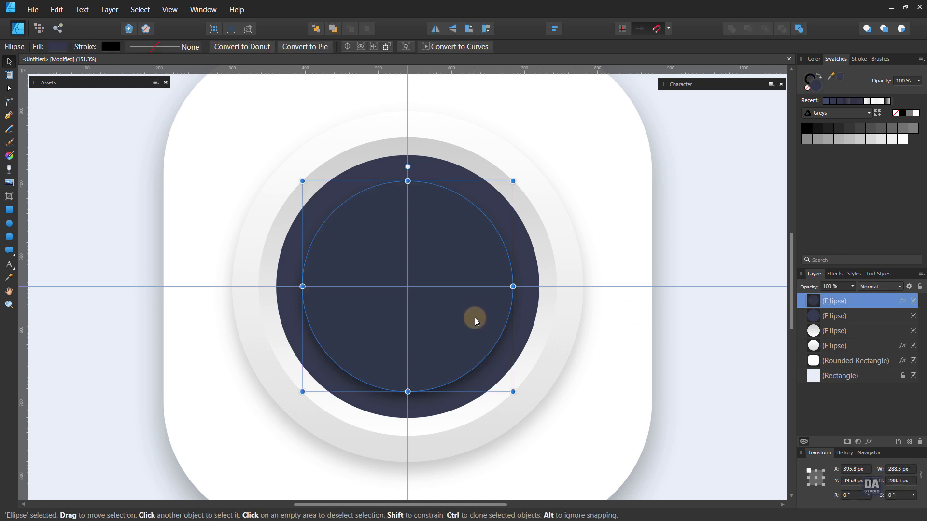
left_click(106, 48)
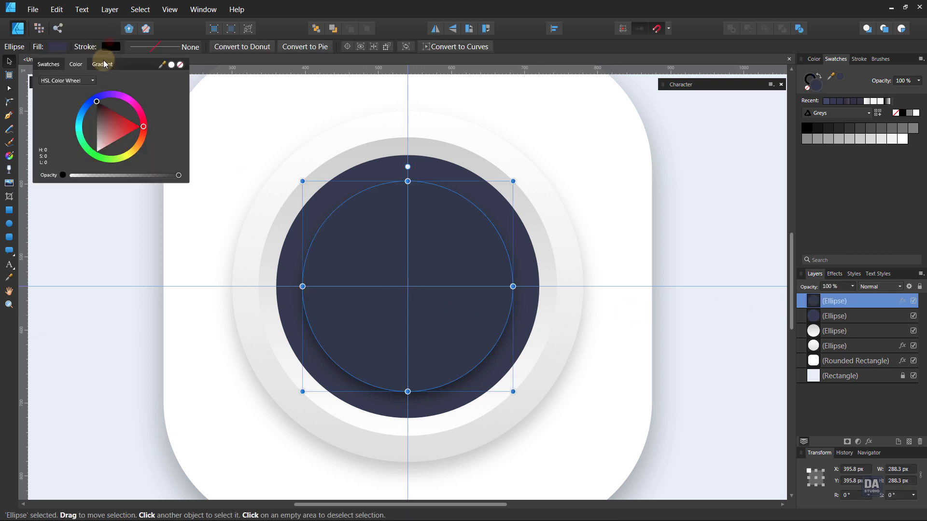
left_click(99, 65)
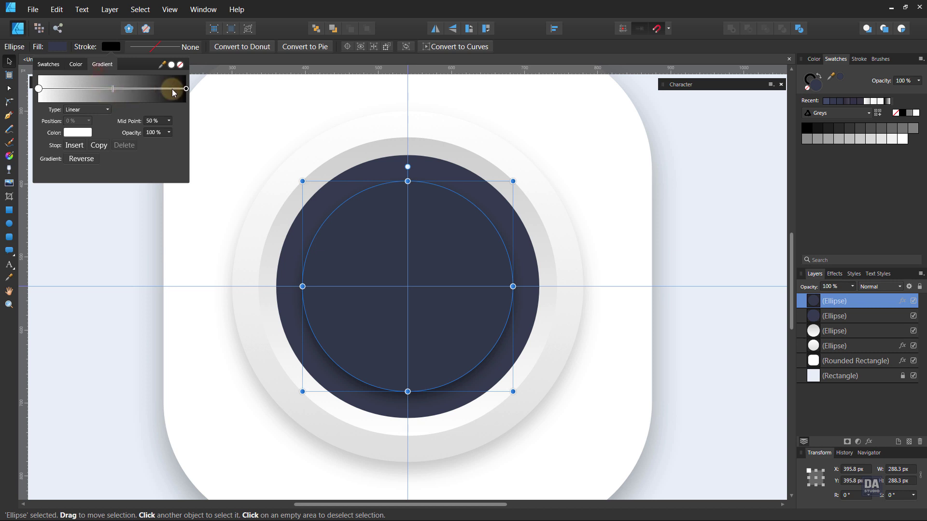
left_click(187, 89)
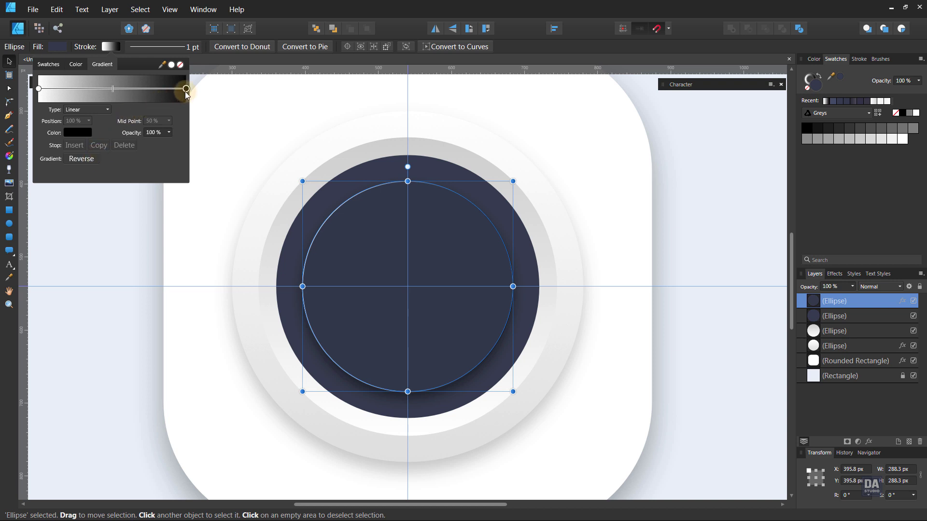
left_click(78, 132)
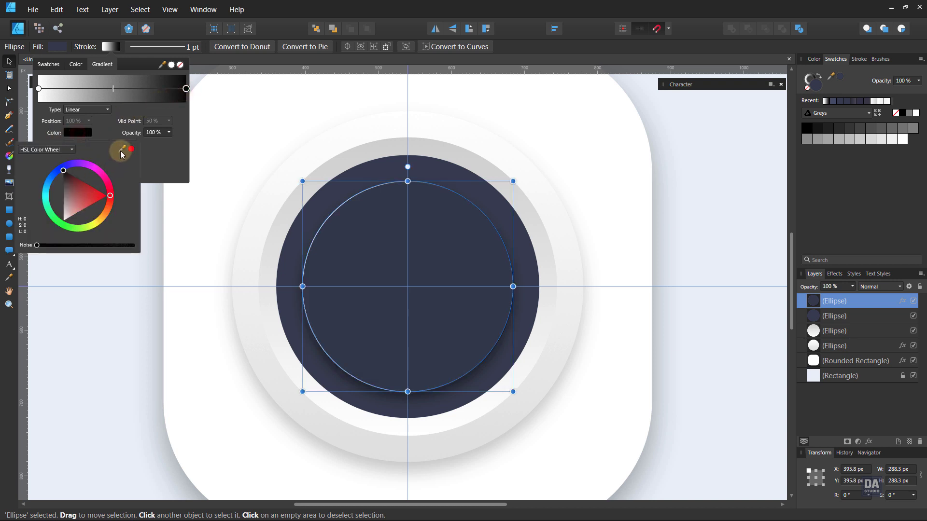
left_click_drag(121, 150, 346, 314)
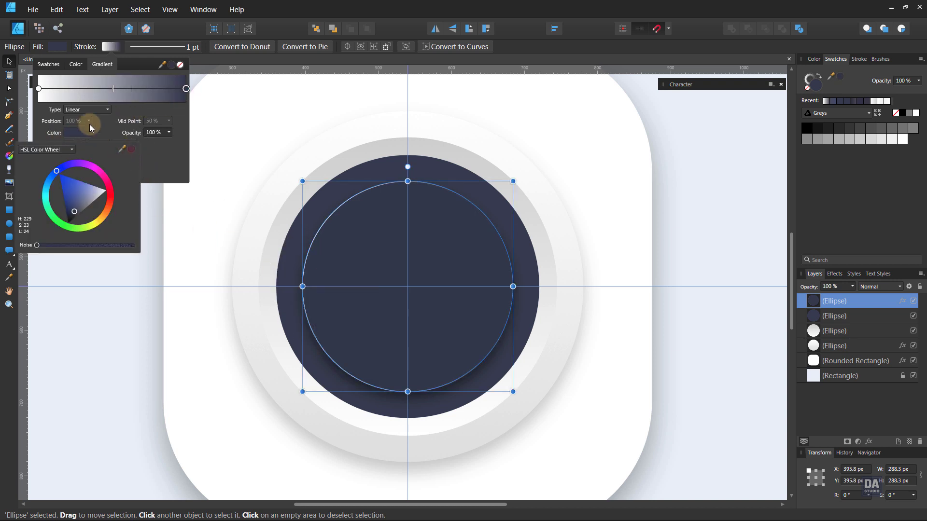
- Set the stroke gradient's start stop to the sampled dark blue, then lighten it to hue 229, saturation 6, lightness 47
left_click(39, 89)
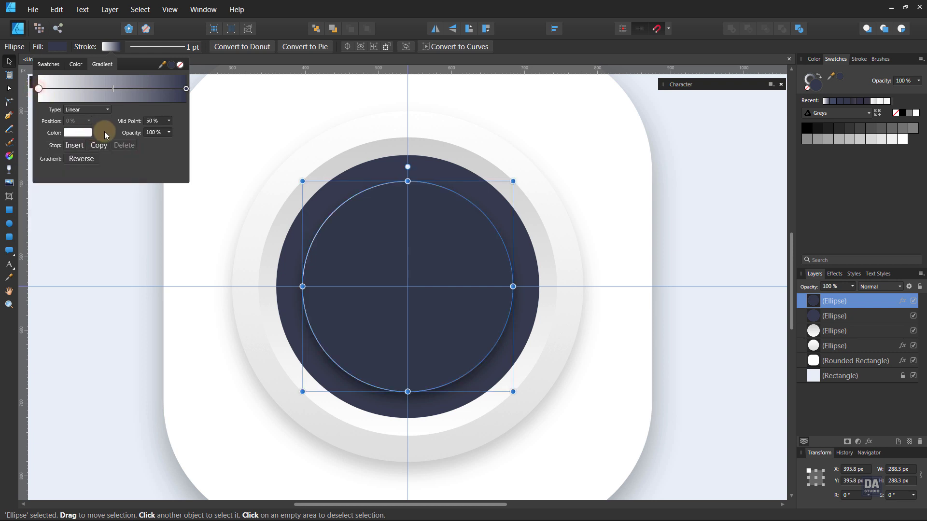
left_click(87, 135)
mouse_move(121, 149)
left_mouse_down()
mouse_move(224, 201)
mouse_move(369, 225)
mouse_move(137, 160)
mouse_move(129, 147)
left_mouse_up()
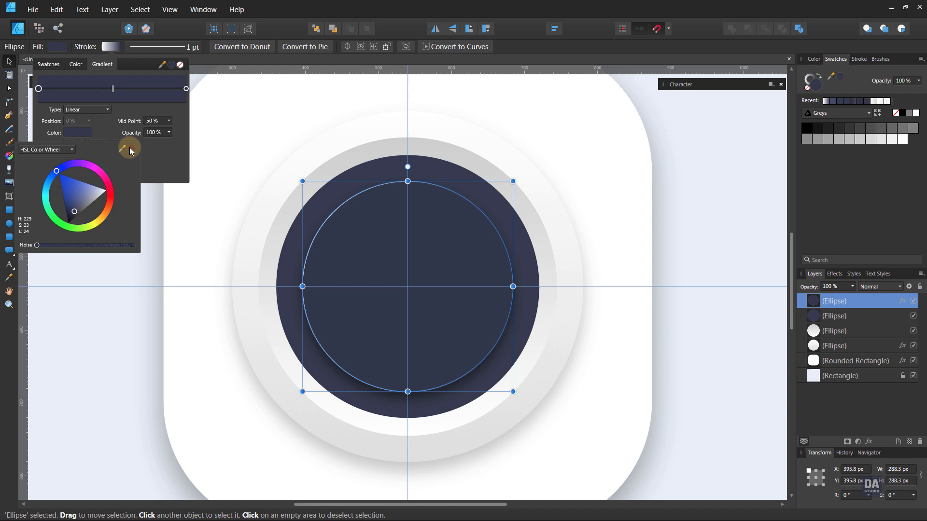
left_click(39, 89)
left_click(76, 130)
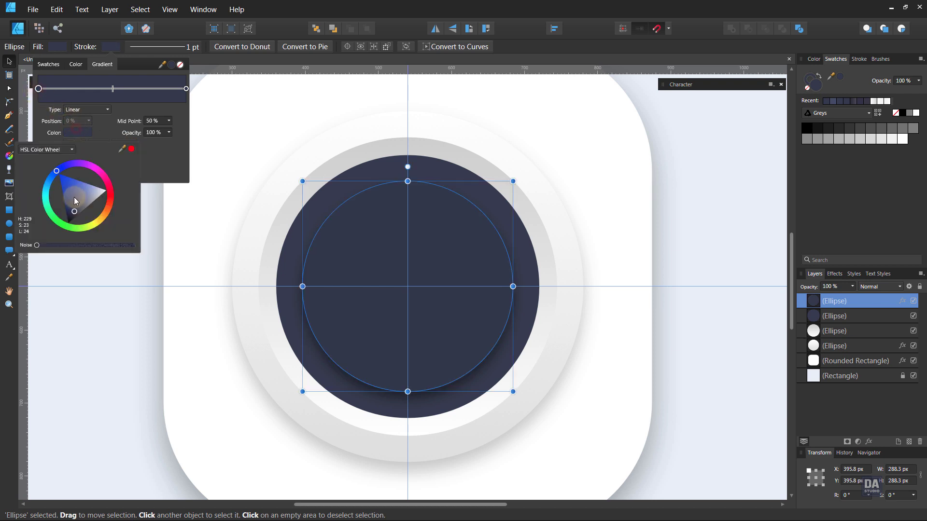
mouse_move(73, 197)
left_mouse_down()
mouse_move(76, 210)
mouse_move(85, 205)
left_mouse_up()
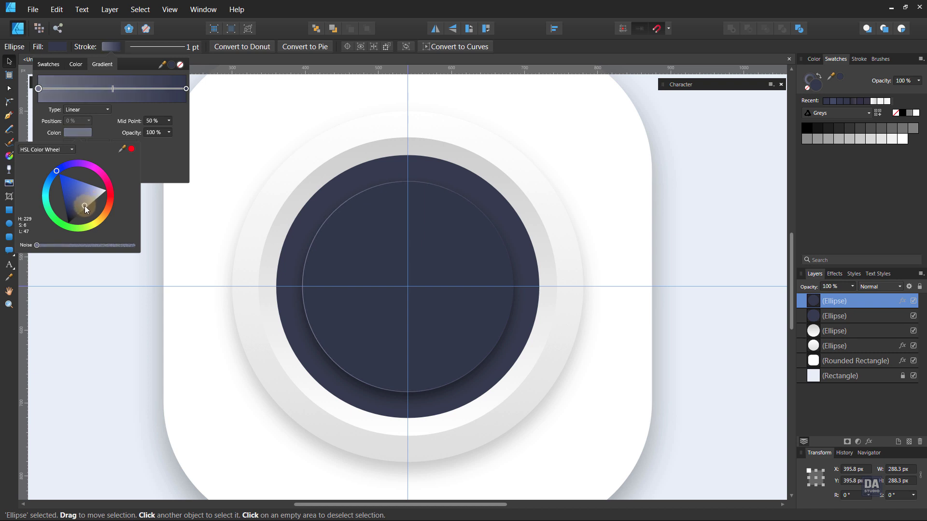
left_click(106, 145)
left_click(169, 167)
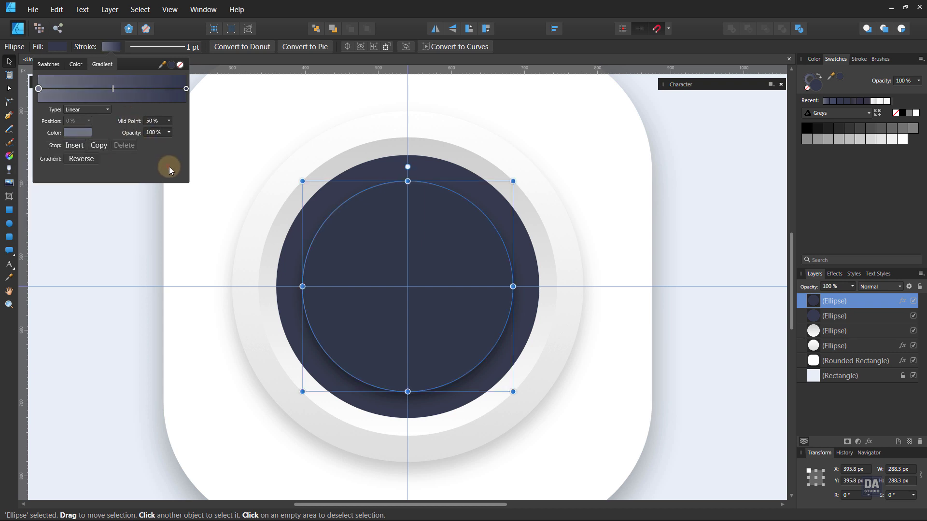
- Run the inner circle's linear stroke gradient vertically from its top edge to near its bottom edge
left_click(155, 50)
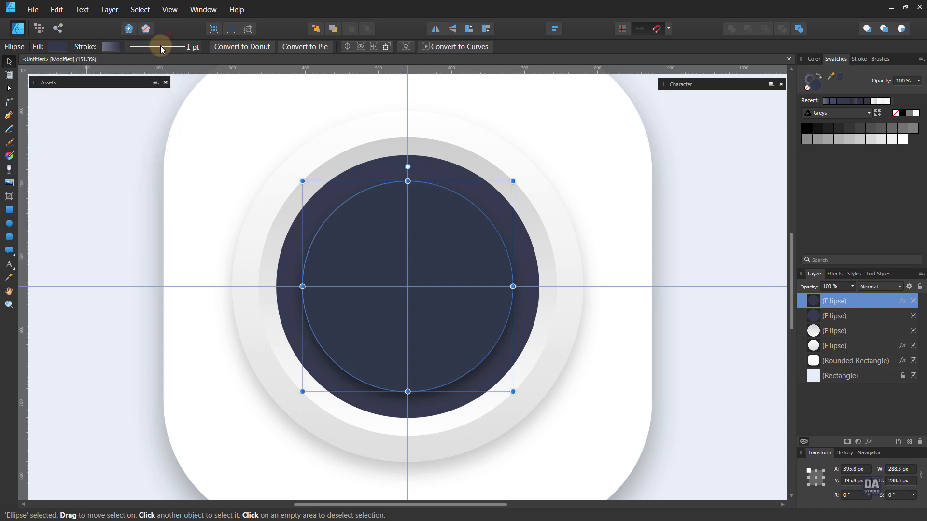
left_click(9, 156)
left_click(435, 217)
left_click_drag(407, 179, 409, 265)
left_click(134, 81)
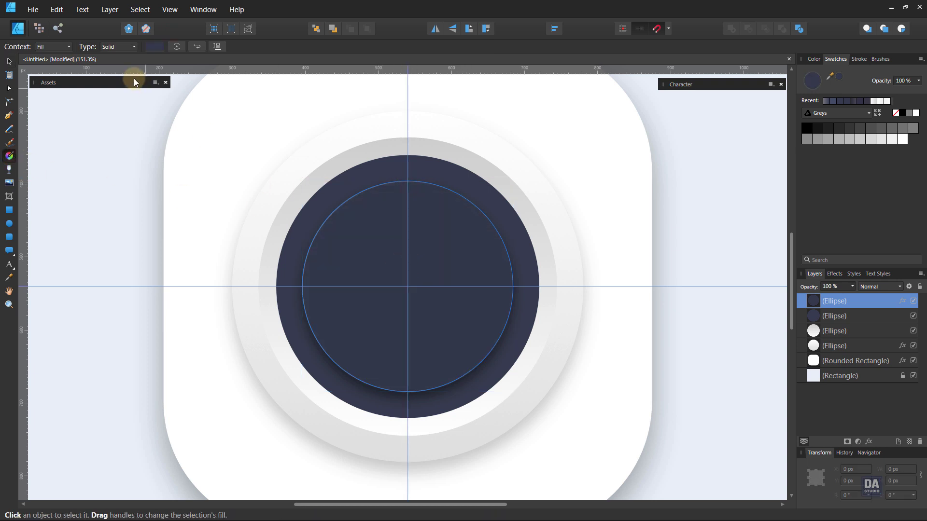
left_click(130, 47)
left_click(129, 46)
left_click(66, 48)
left_click(55, 66)
mouse_move(405, 190)
left_mouse_down()
mouse_move(411, 391)
mouse_move(408, 359)
left_mouse_up()
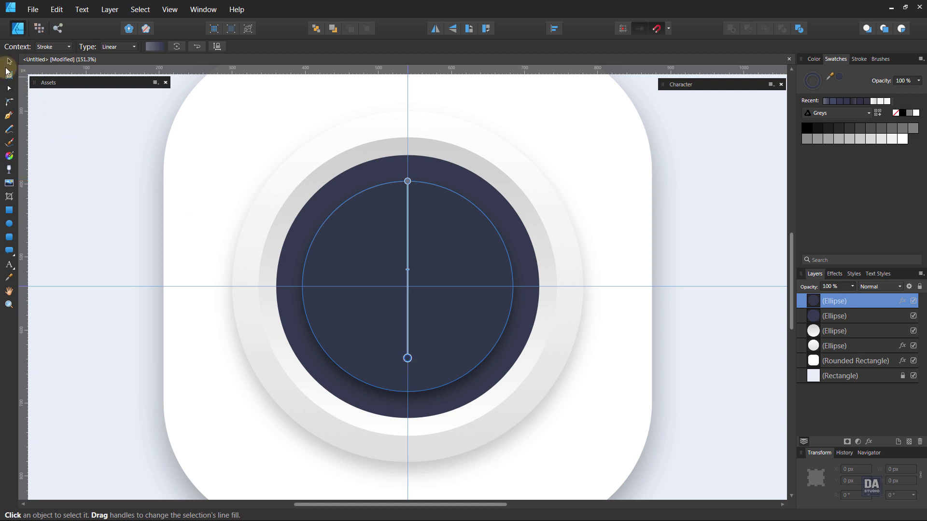
- Increase the inner circle's stroke width to 3 pt
left_click(8, 62)
left_click(859, 59)
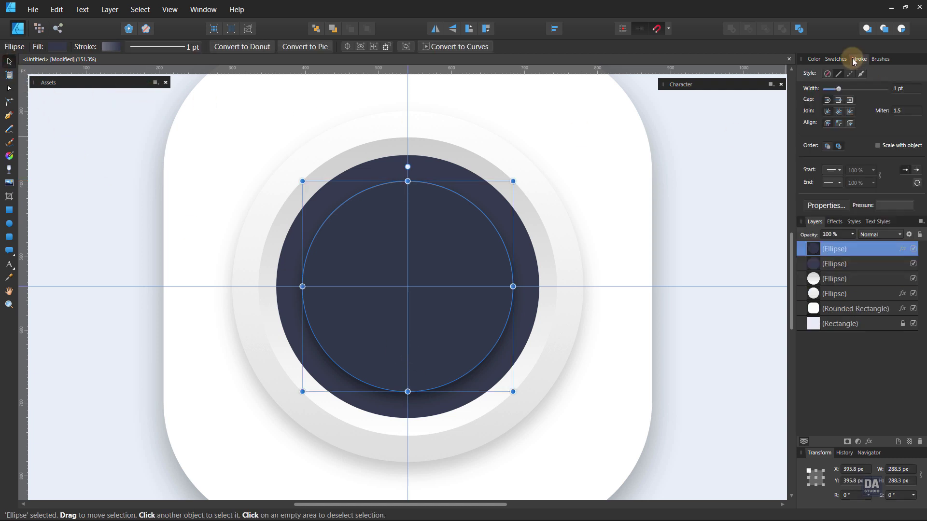
left_click(744, 159)
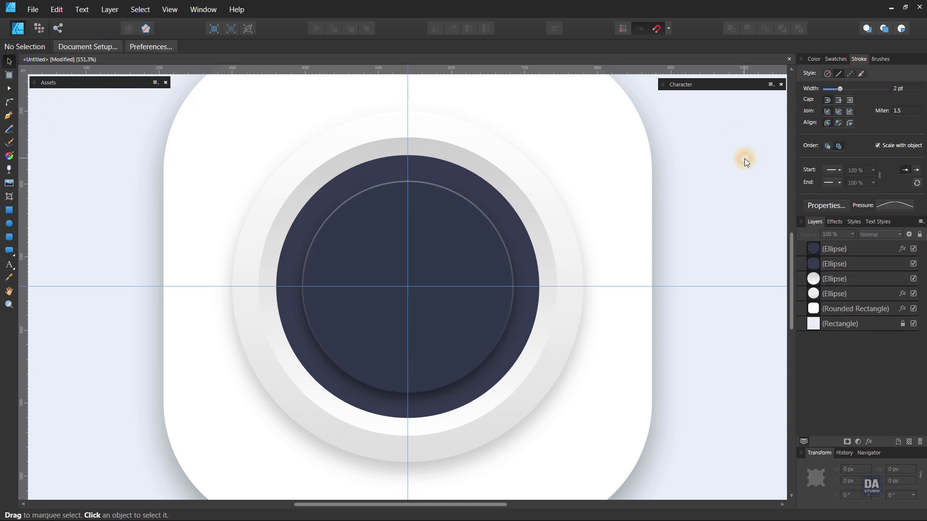
left_click(462, 229)
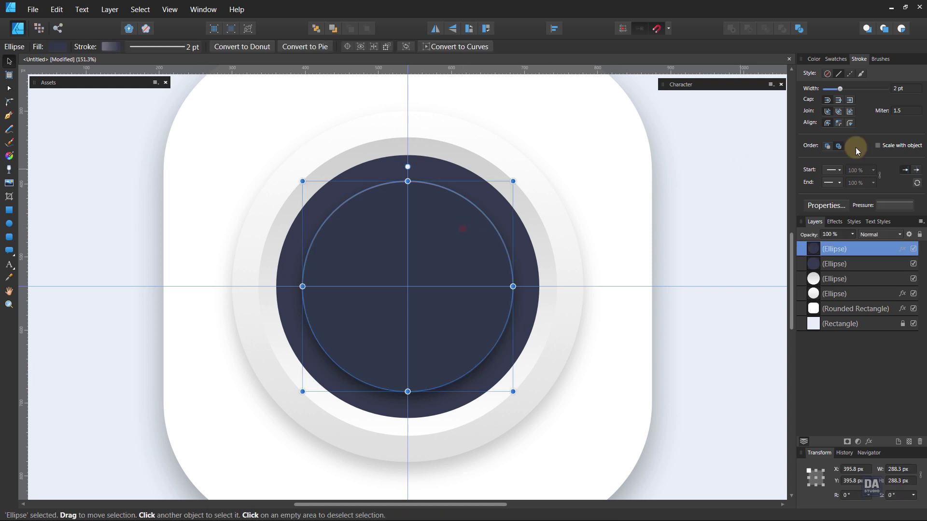
left_click(694, 187)
- Shorten the inner circle's stroke gradient to end just below the circle's centre, with its midpoint at 46%
left_click(477, 271)
key("g")
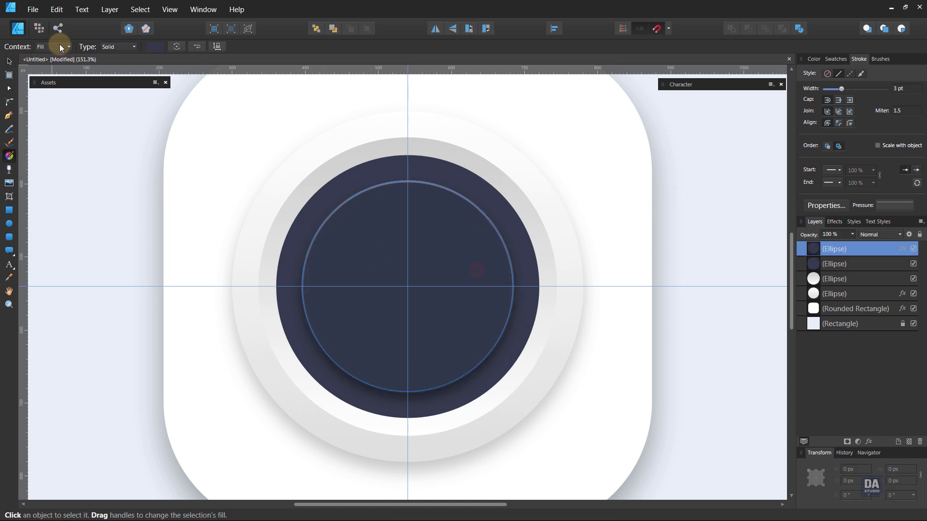
left_click(57, 69)
left_click_drag(408, 360, 408, 318)
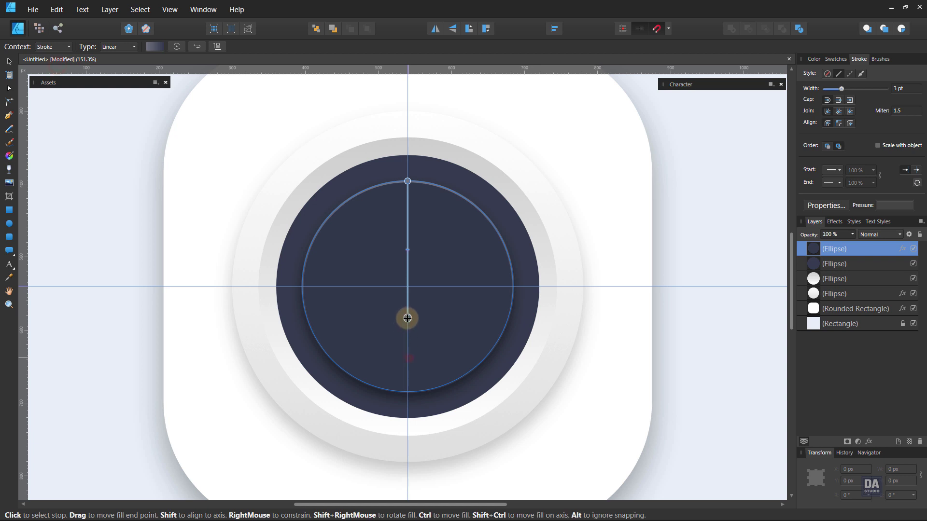
left_click(676, 251)
left_click(441, 277)
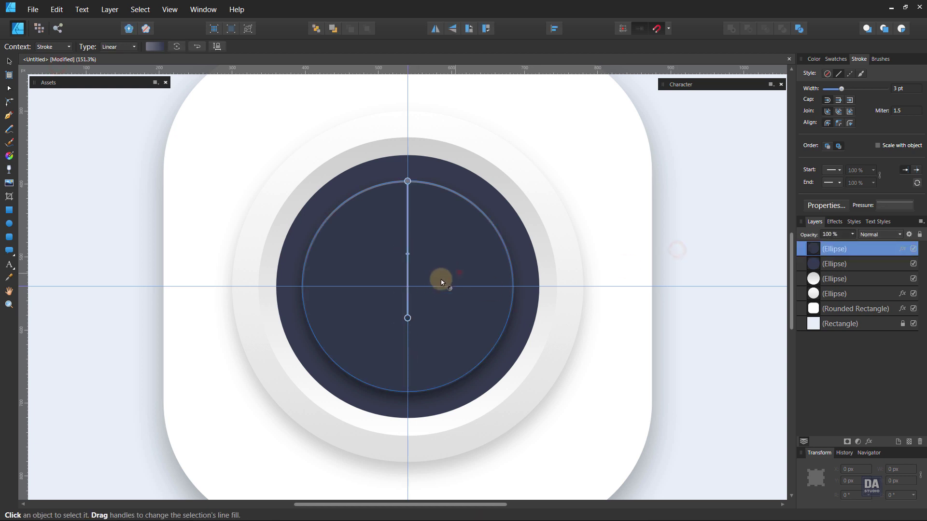
left_click_drag(407, 318, 408, 299)
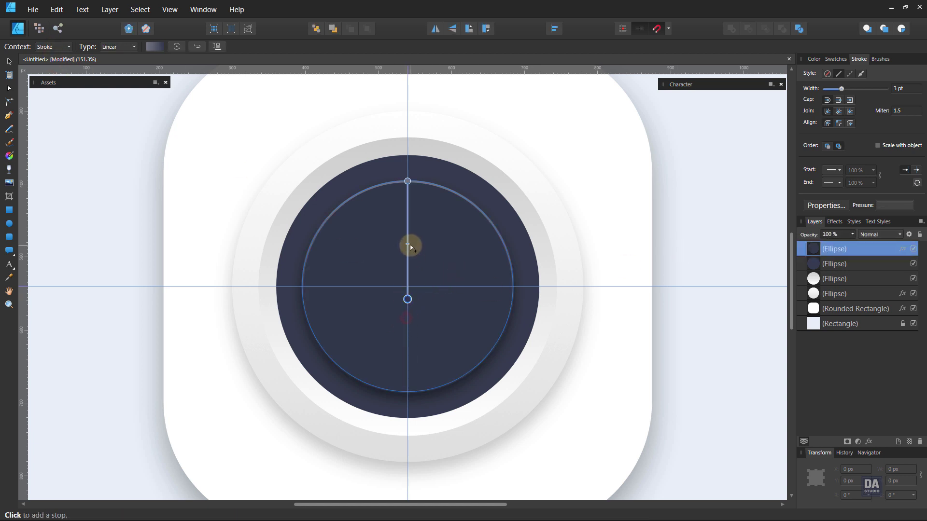
left_click(409, 245)
key("Delete")
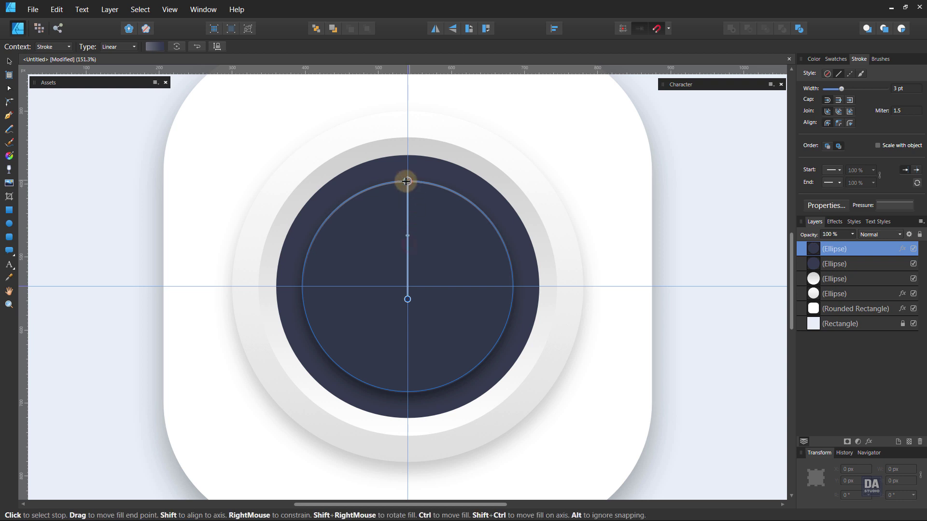
- Recolour the top stop of the stroke gradient to hue 229, saturation 23, lightness 40 and deselect the circle
left_click(154, 47)
left_click(122, 132)
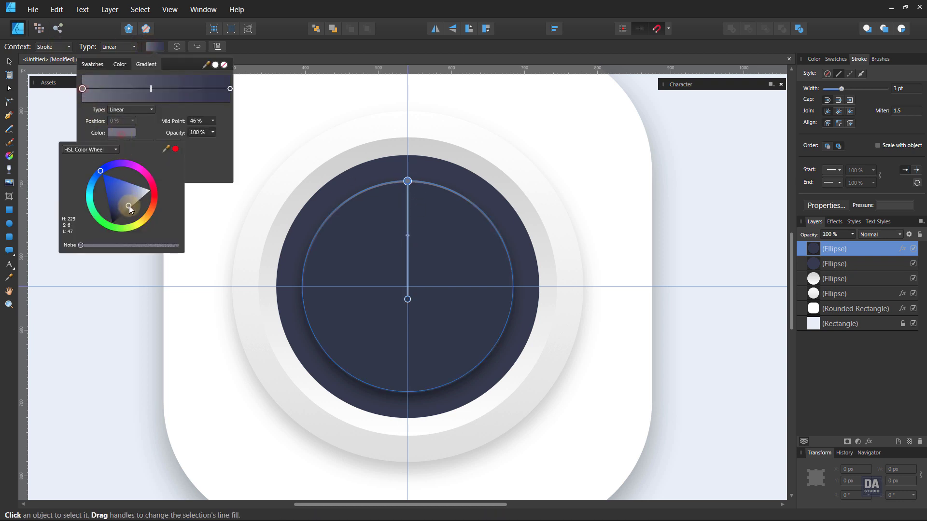
left_click_drag(129, 206, 123, 204)
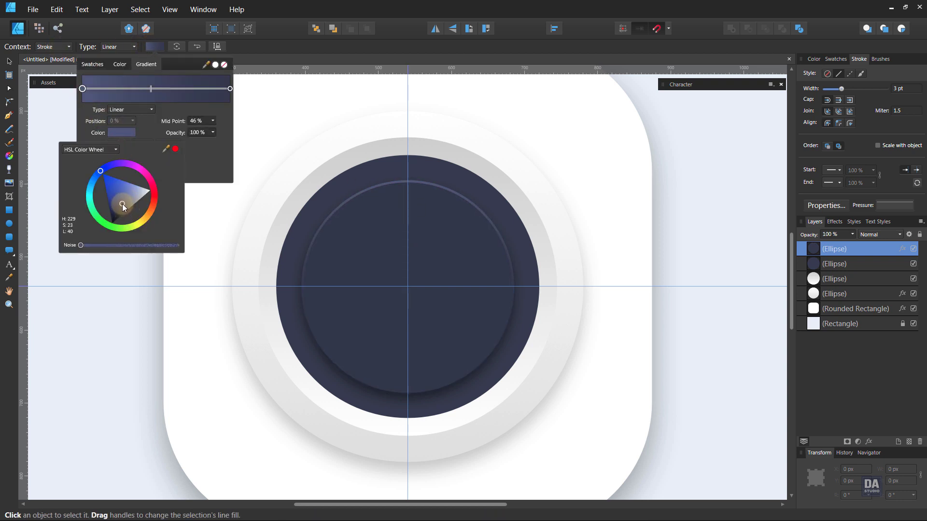
key("v")
left_click(731, 241)
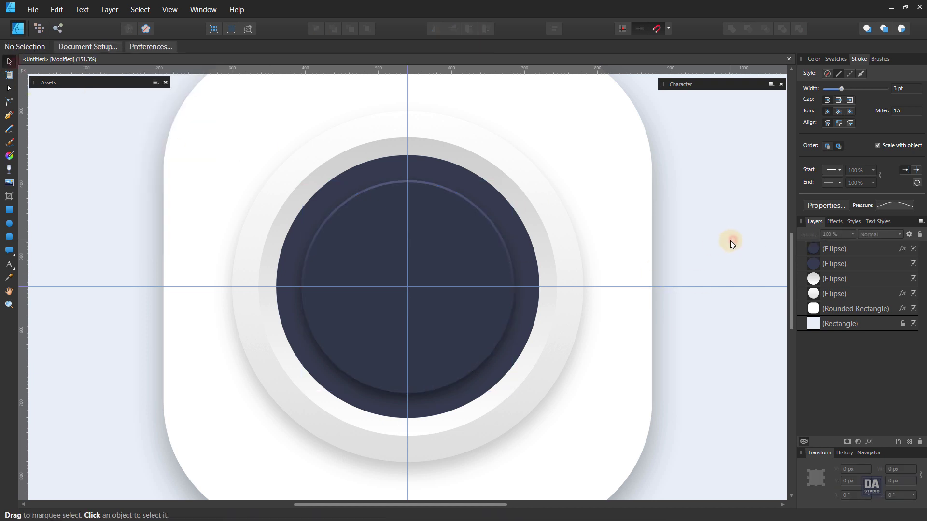
- Draw a circle about 235 px in diameter from the guide intersection, filled with the blue stroke gradient and without an outline
key("e")
left_click_drag(407, 287, 509, 359)
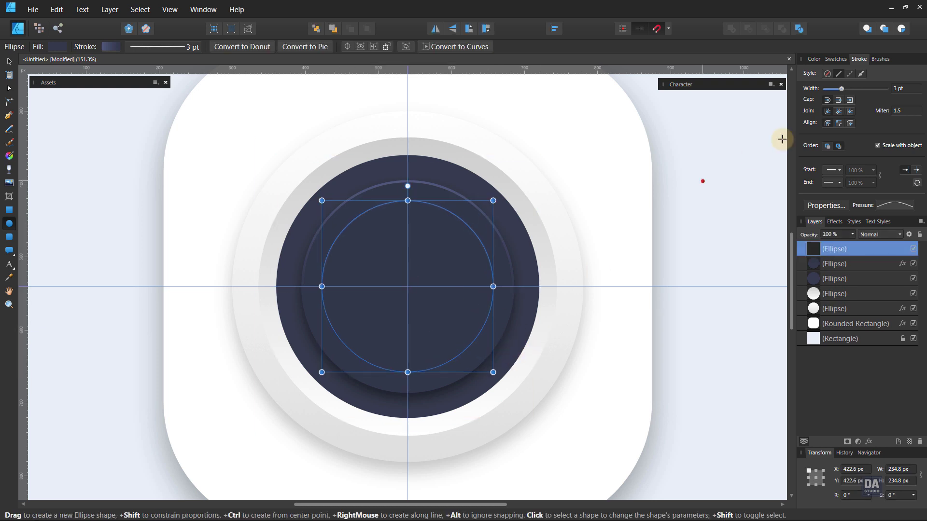
left_click(836, 59)
left_click(816, 86)
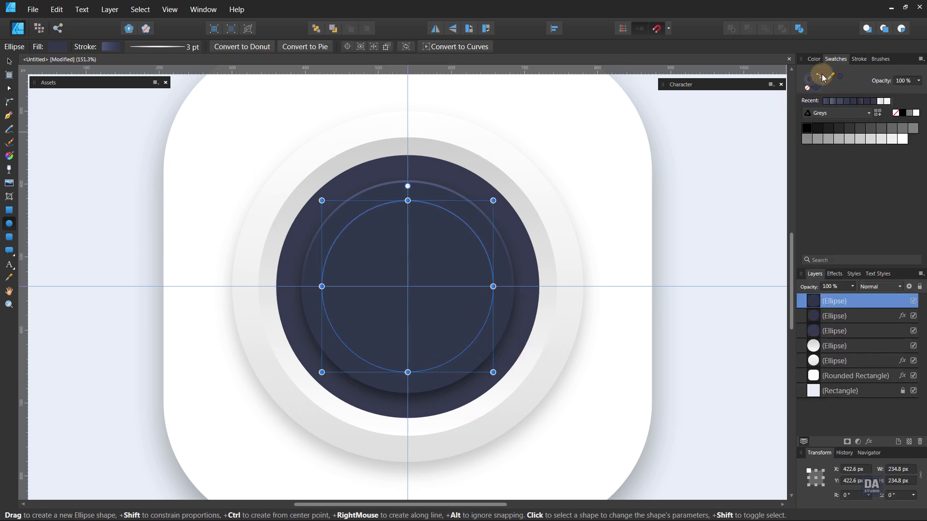
left_click(809, 87)
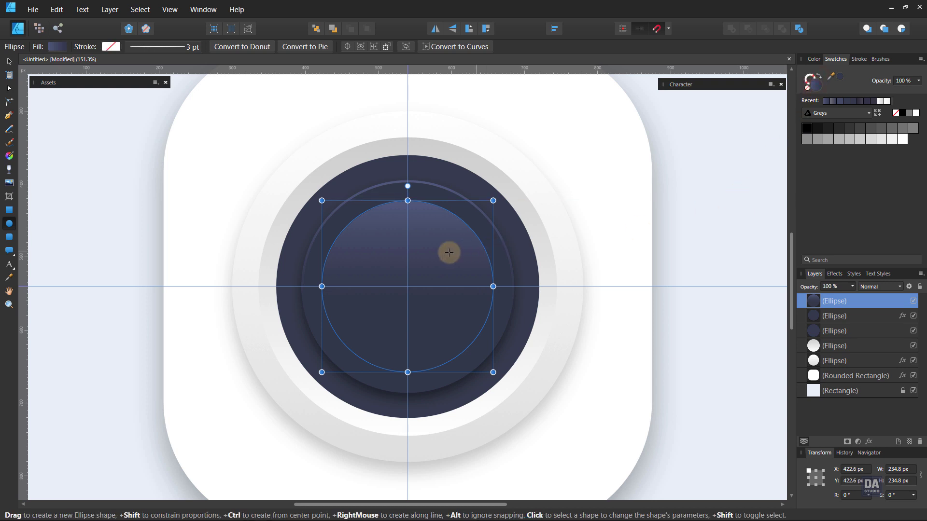
- Flip the new circle's vertical gradient so the lighter stop is at the bottom, and set that stop to hue 229, saturation 15, lightness 32
left_click(9, 156)
left_click_drag(408, 371, 408, 208)
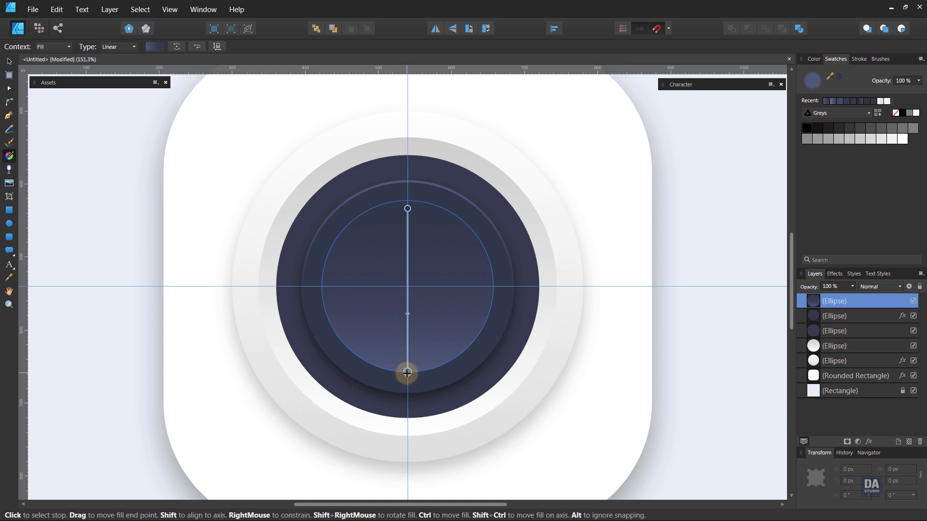
left_click(155, 46)
left_click(82, 88)
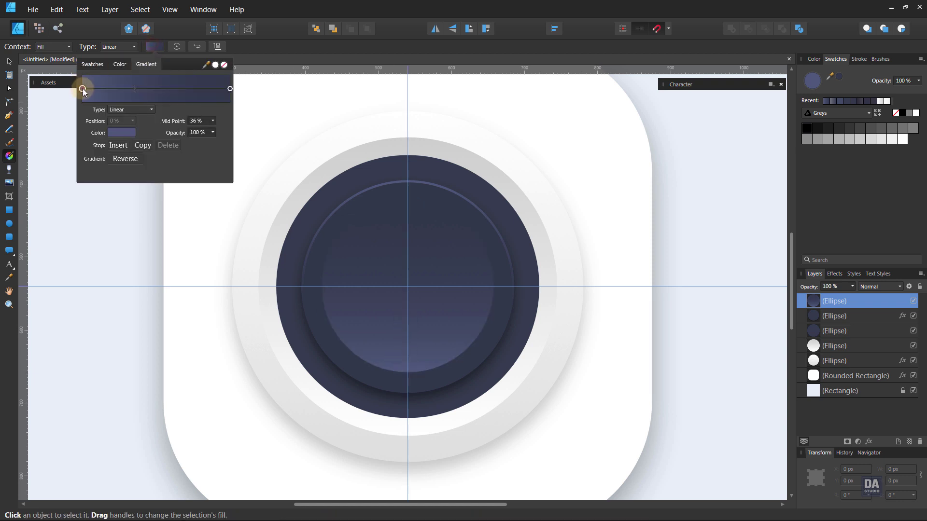
left_click(125, 134)
left_click_drag(123, 205, 122, 207)
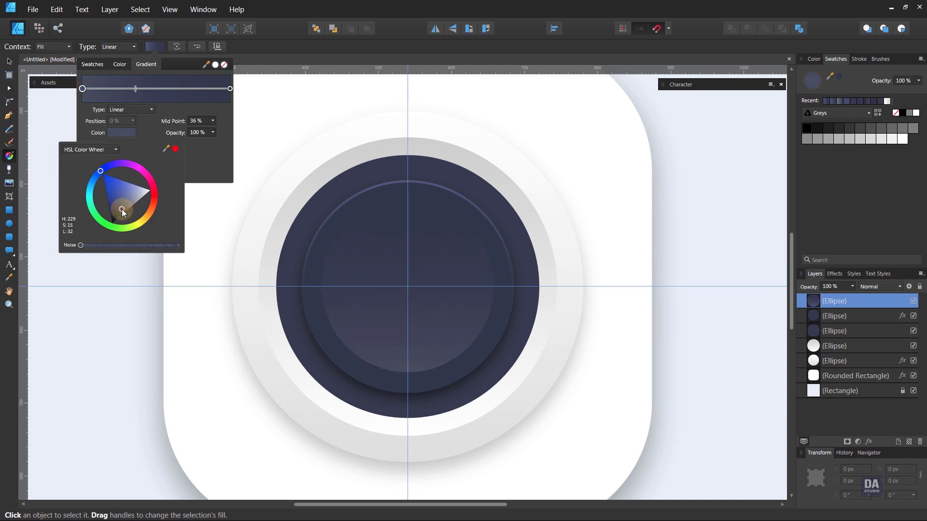
left_click_drag(122, 209, 122, 209)
- Set the top stop of the circle's fill gradient to hue 229, saturation 29, lightness 17
left_click(229, 88)
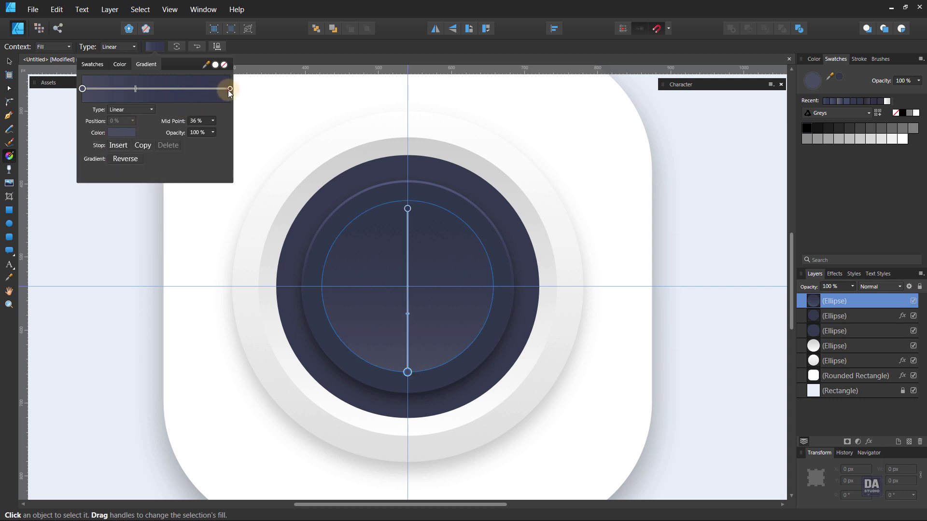
left_click(129, 151)
left_click_drag(118, 208, 118, 213)
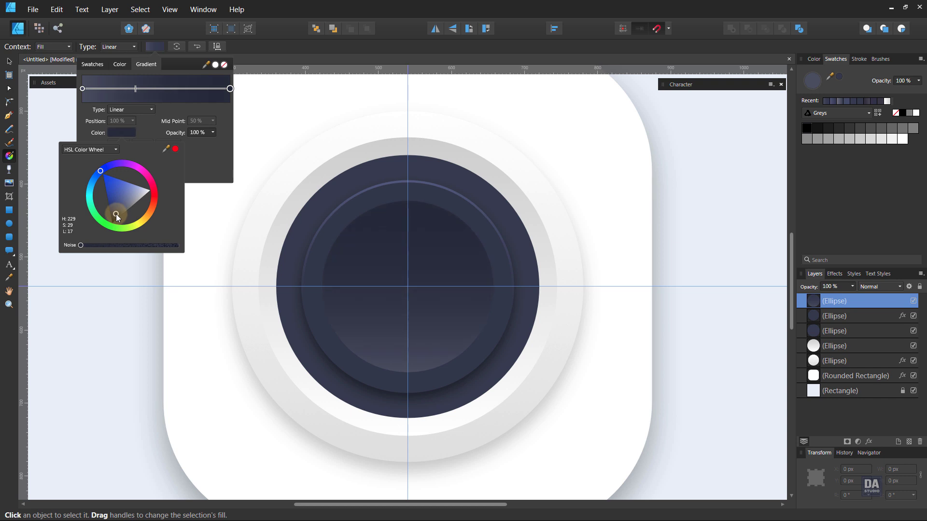
left_click_drag(116, 214, 116, 214)
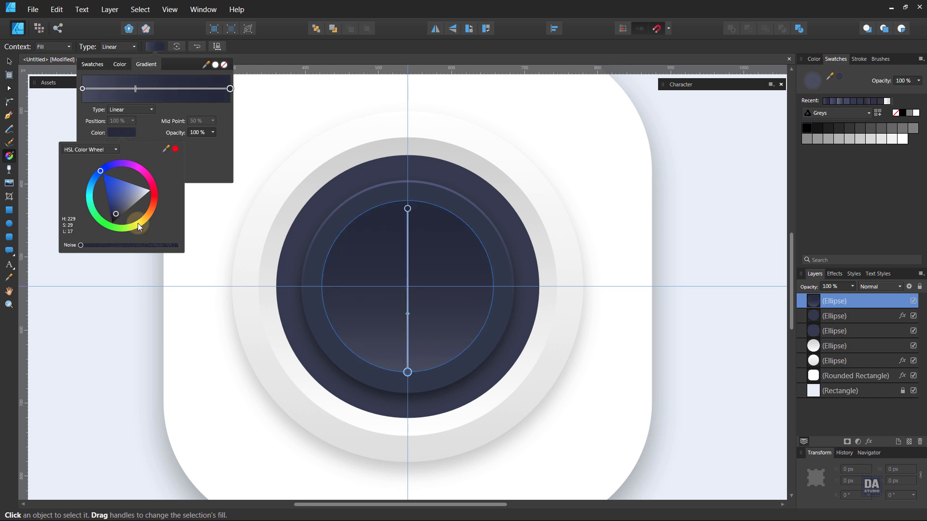
- Duplicate the gradient circle and scale the copy down around its centre to about 201 px in diameter
right_click(863, 300)
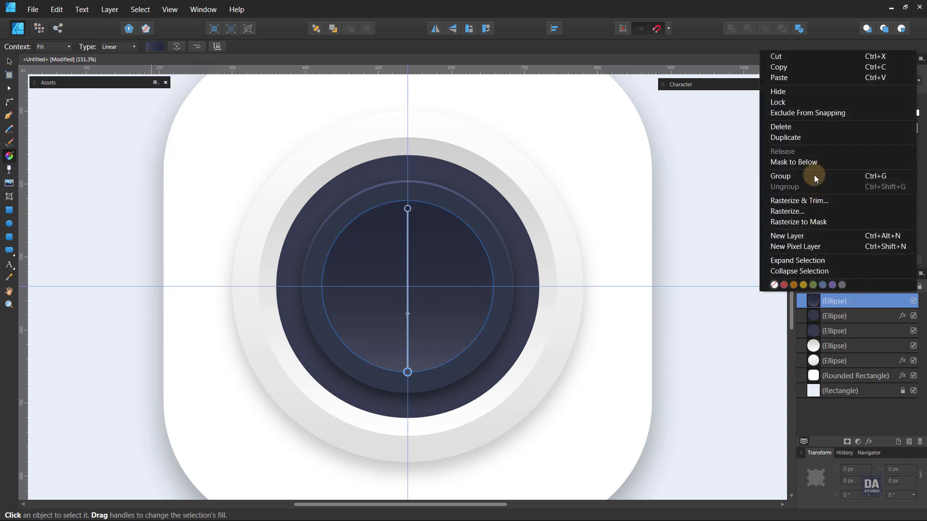
left_click(812, 139)
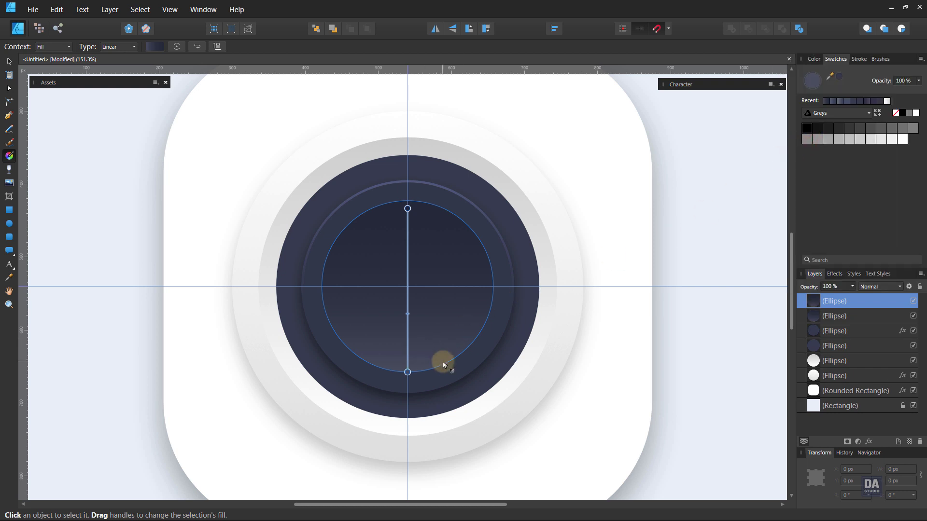
key("v")
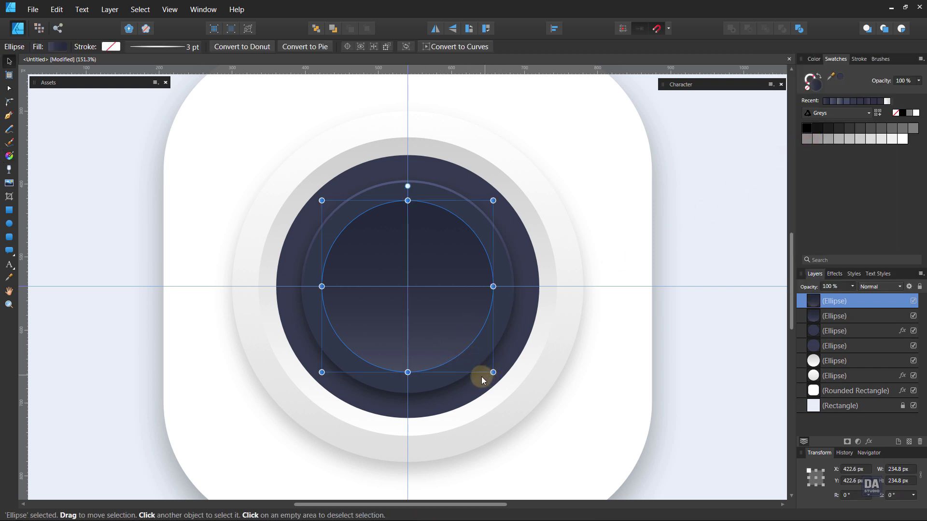
left_click_drag(492, 372, 481, 361)
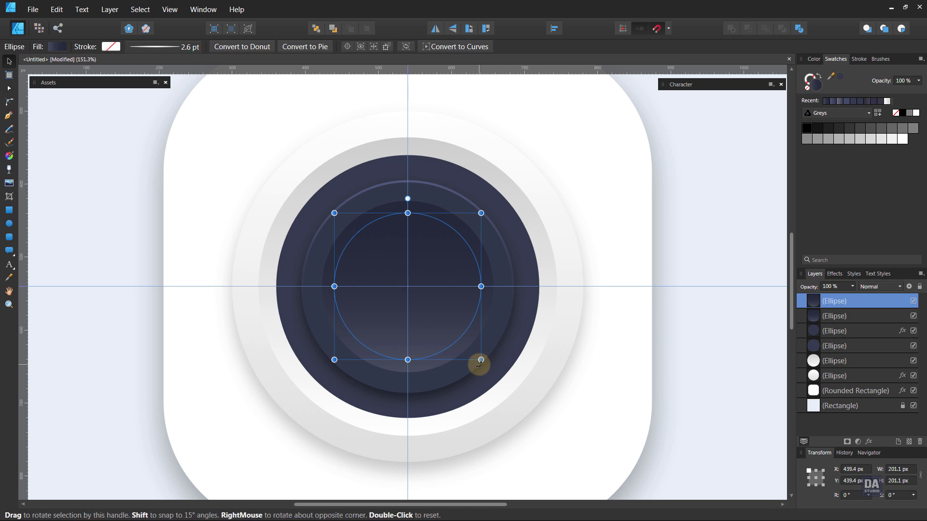
- Move the copy's upper gradient end slightly downward and set that stop to hue 229, saturation 35, lightness 13
left_click(6, 154)
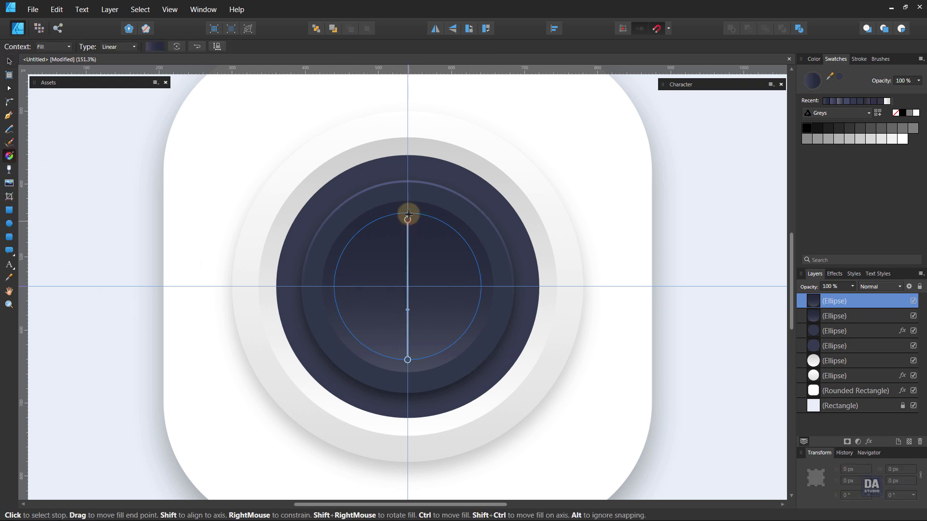
left_click_drag(408, 214, 409, 224)
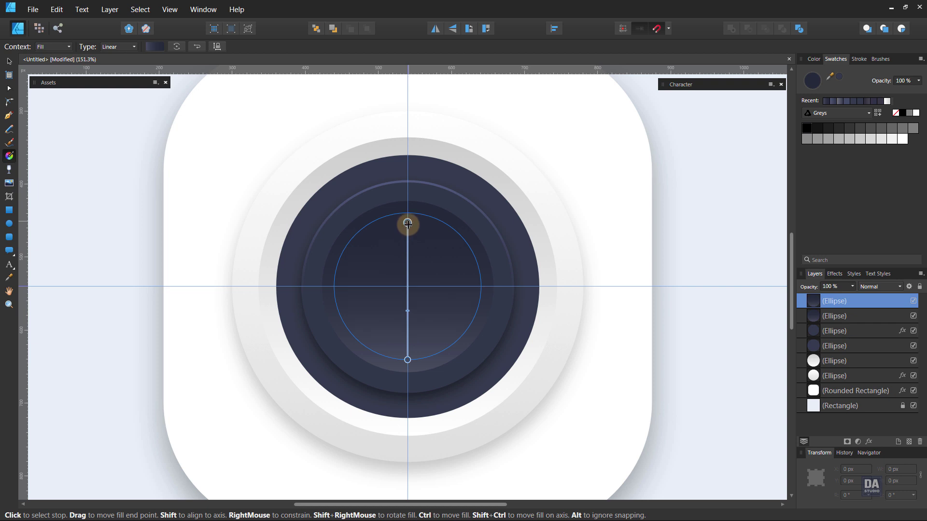
left_click(155, 46)
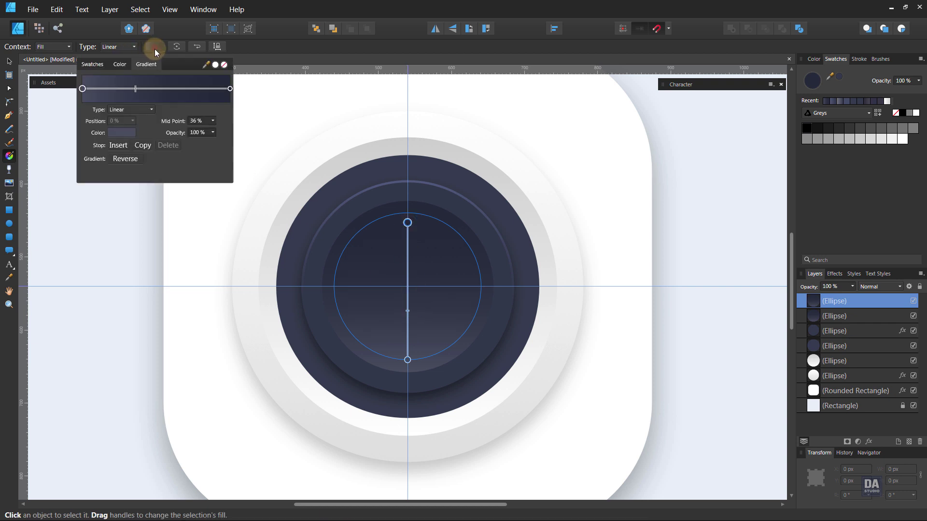
left_click(229, 89)
left_click(128, 133)
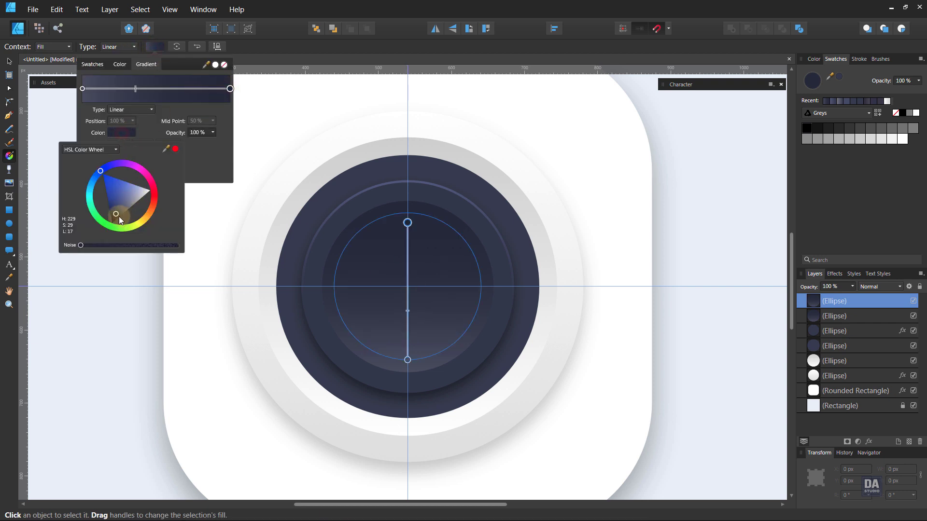
left_click_drag(119, 216, 115, 217)
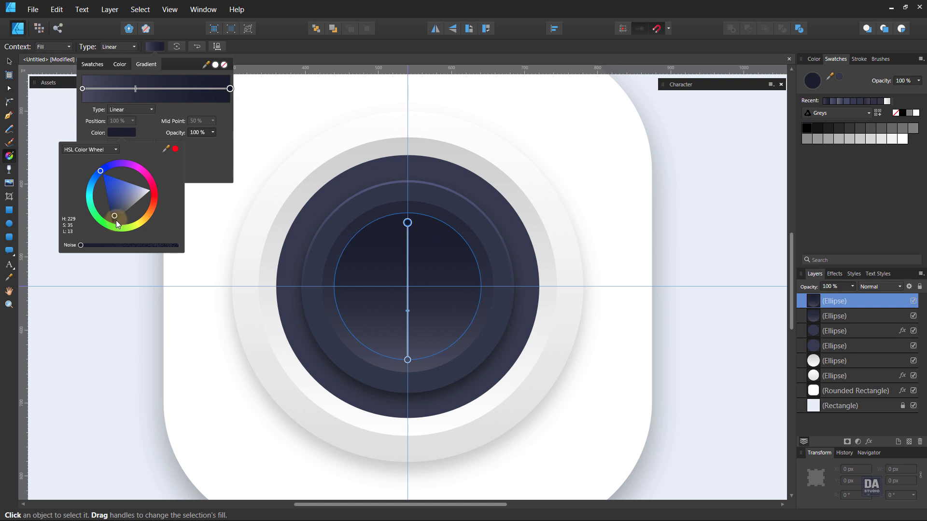
left_click(168, 104)
- Set the bottom stop of the smaller circle's gradient to hue 229, saturation 19, lightness 26 and deselect the circle
left_click(83, 90)
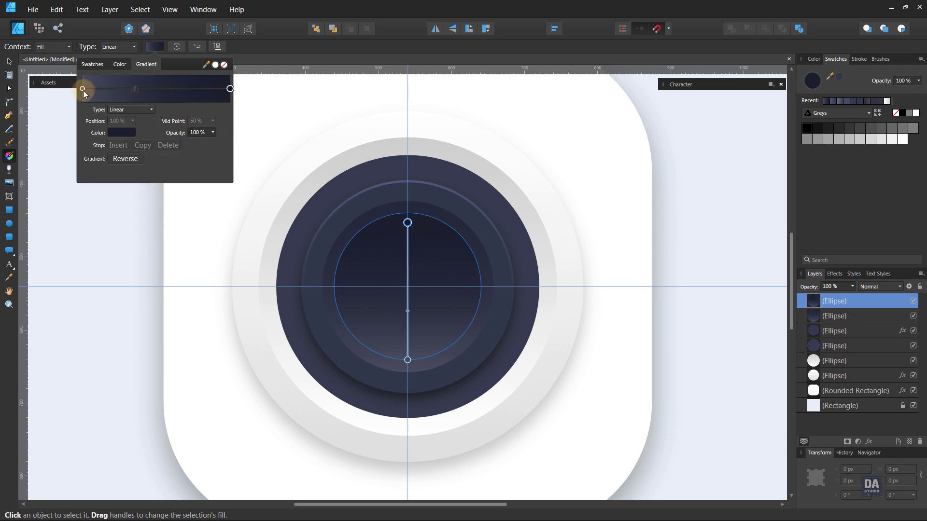
left_click(83, 90)
left_click(124, 134)
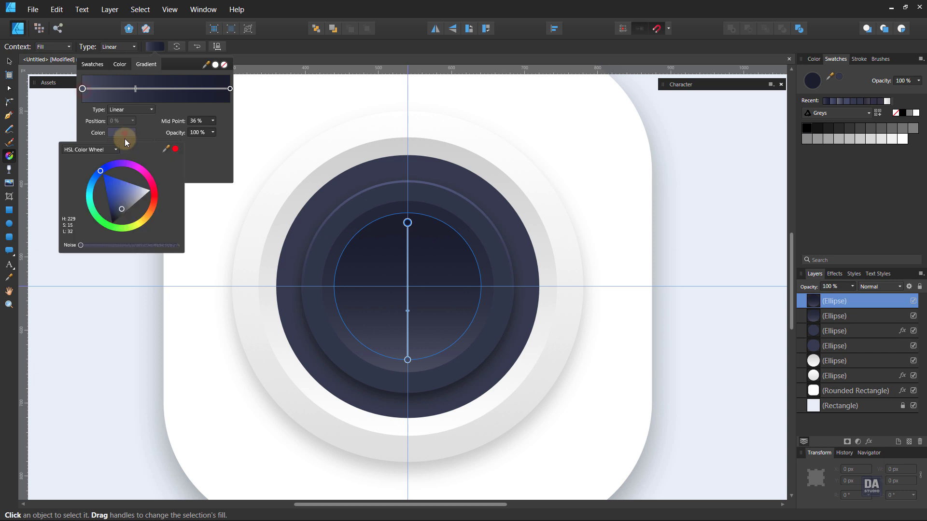
left_click(120, 211)
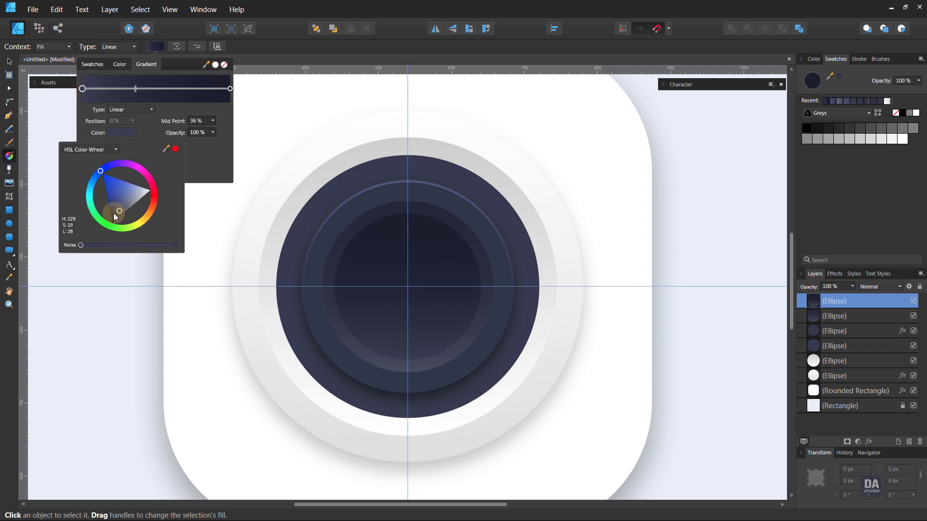
left_click(9, 62)
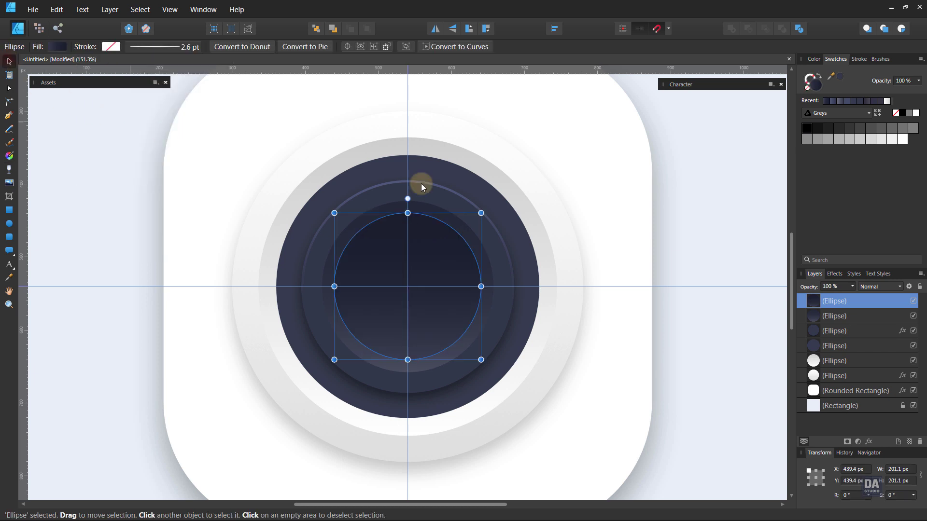
left_click(717, 230)
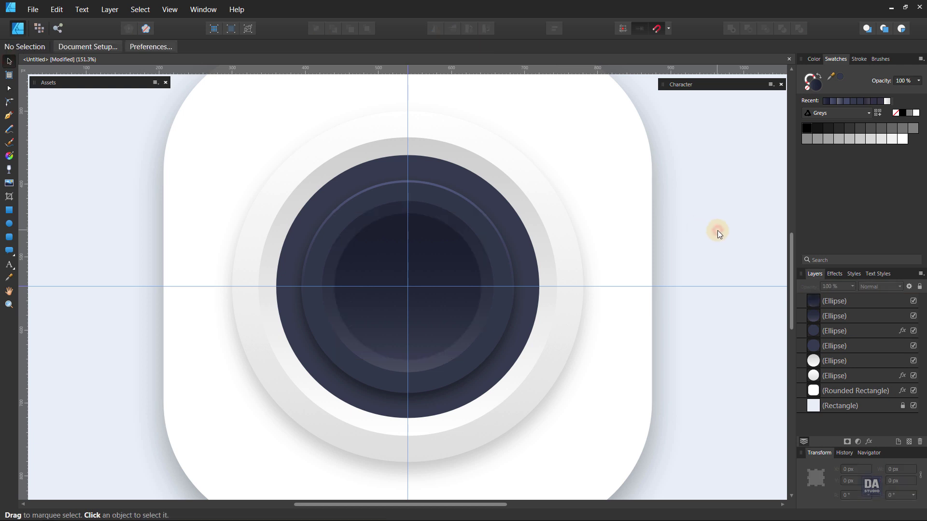
- Enlarge the innermost circle around its centre to about 209 px in diameter
left_click(447, 271)
scroll(415, 294, "up", 1)
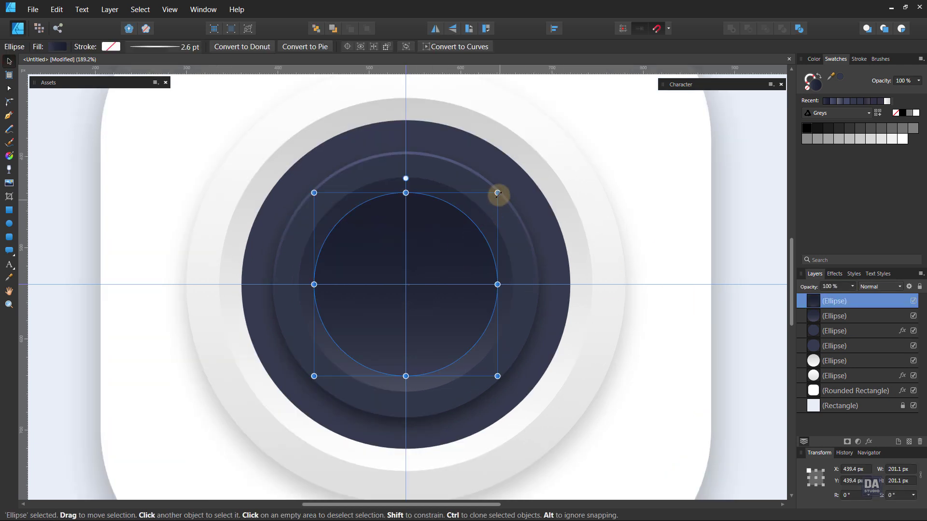
left_click_drag(497, 194, 501, 189)
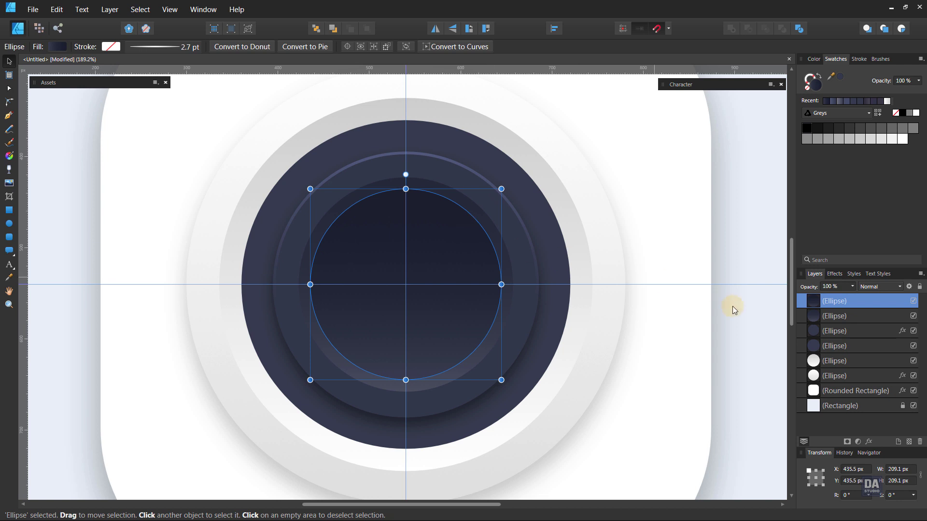
- Add an inner shadow to the innermost circle with 80% opacity, 60 px radius, 47.8 px offset and a 270° angle, and deselect it
left_click(863, 443)
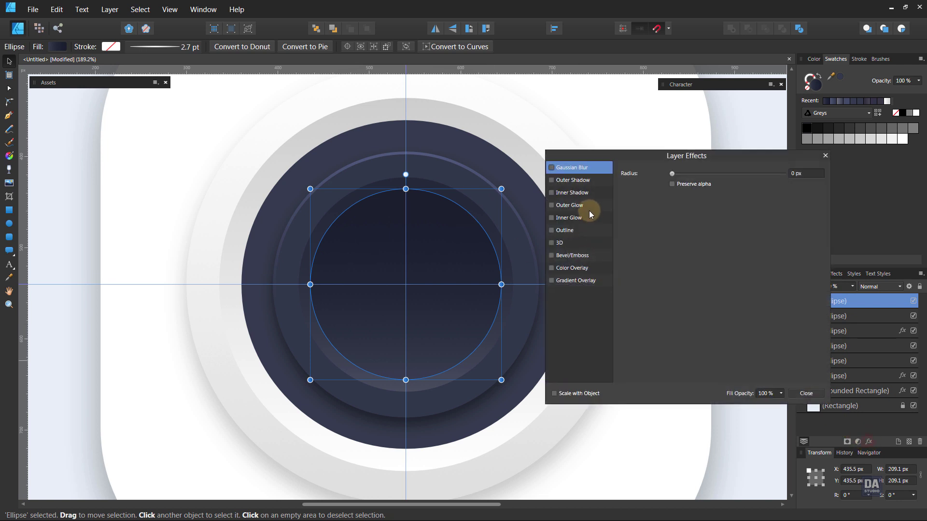
left_click(587, 194)
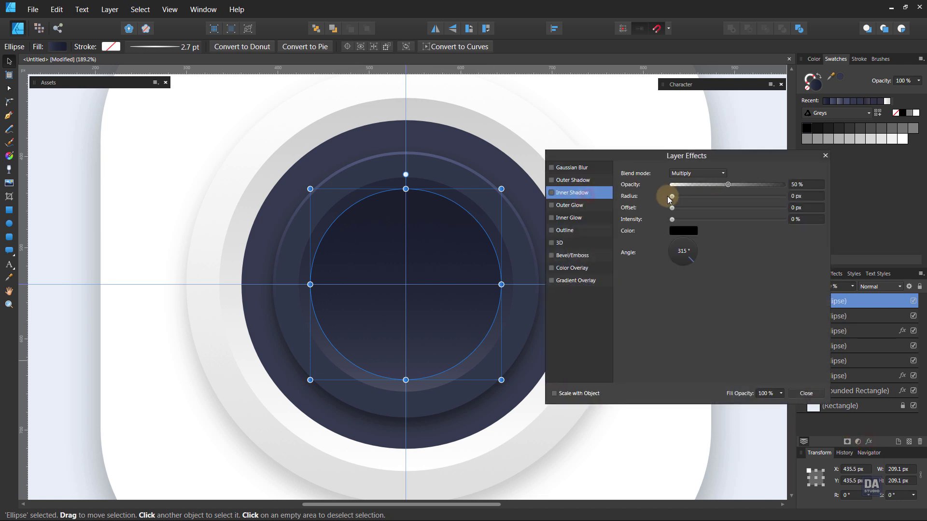
left_click_drag(669, 198, 754, 204)
left_click(680, 266)
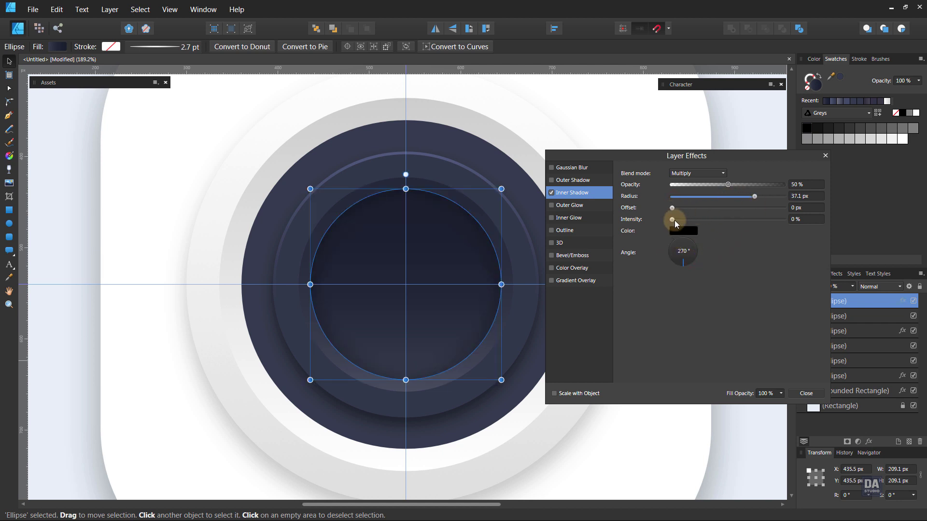
left_click_drag(674, 210, 744, 215)
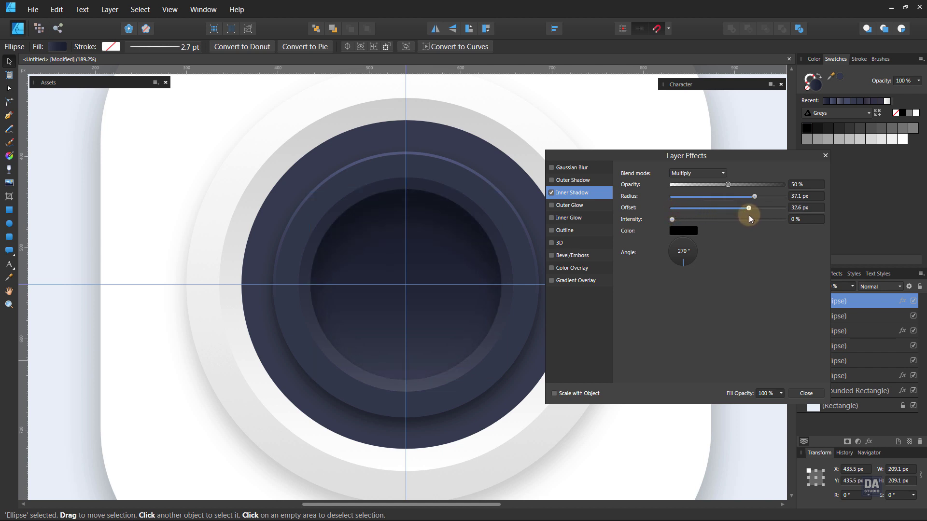
left_click(683, 267)
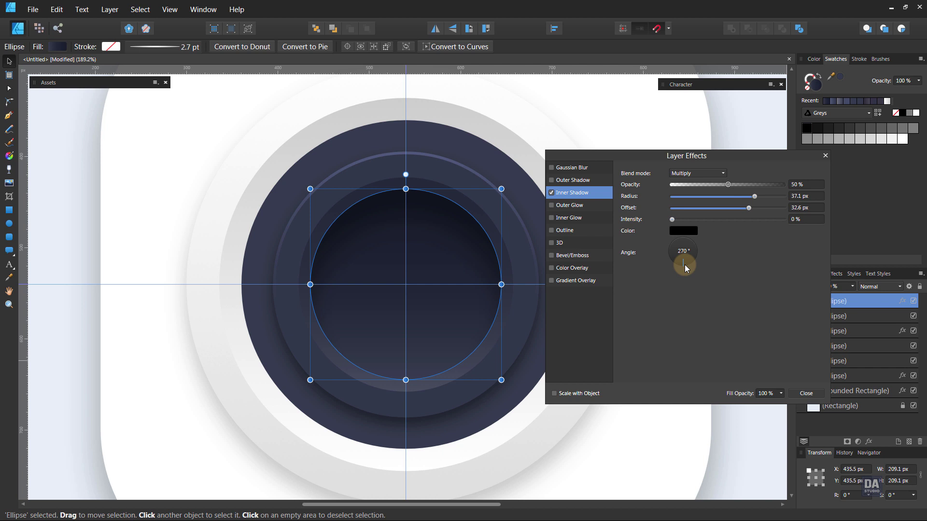
left_click_drag(729, 185, 769, 210)
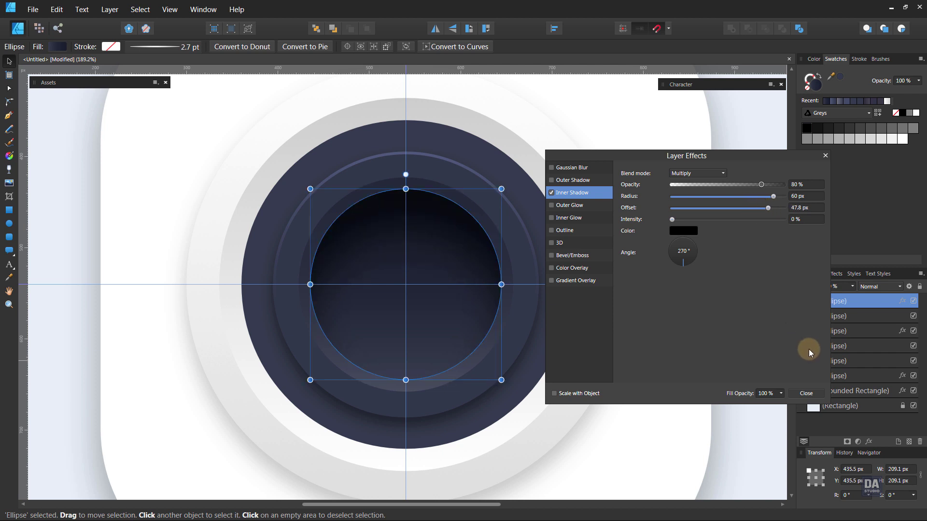
left_click(810, 394)
left_click(754, 352)
- Draw a circle about 130 px in diameter centred on the guide intersection and deselect it
key("z")
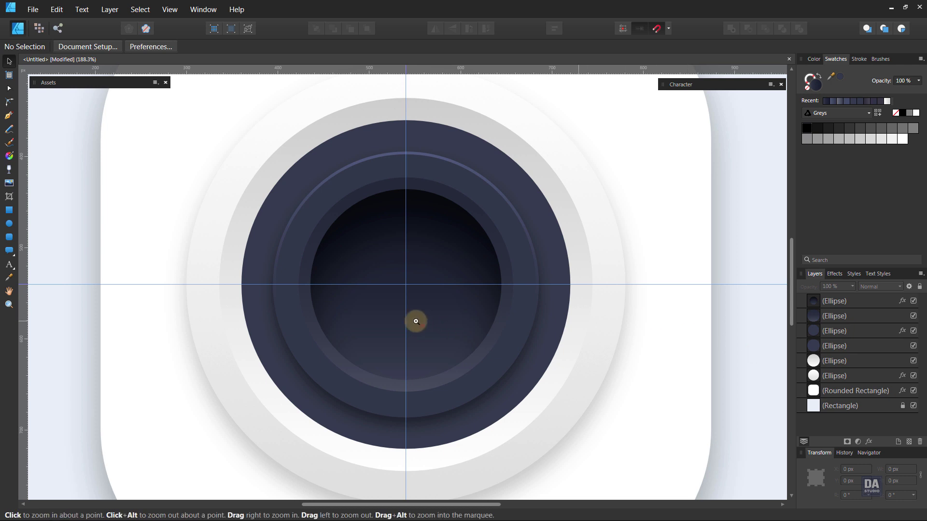
left_click_drag(416, 322, 446, 269)
key("space")
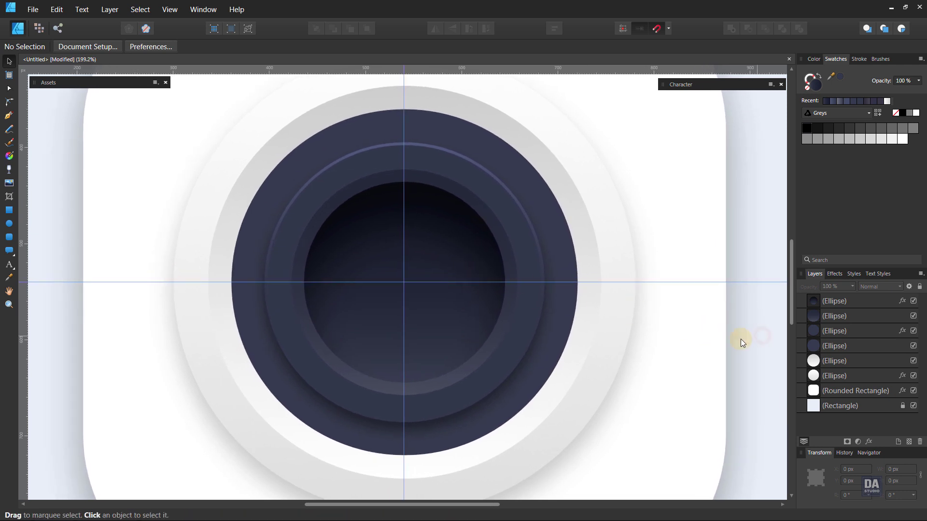
left_click(9, 224)
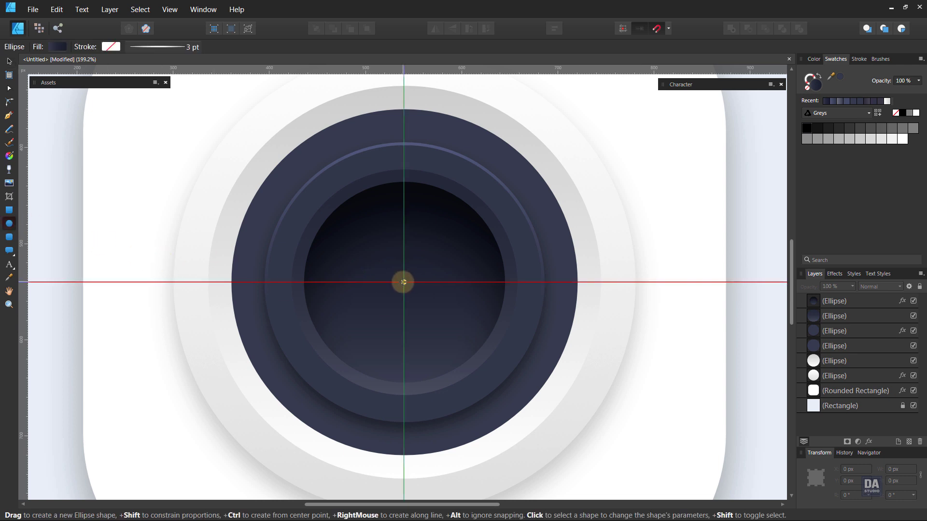
left_click_drag(403, 281, 484, 322)
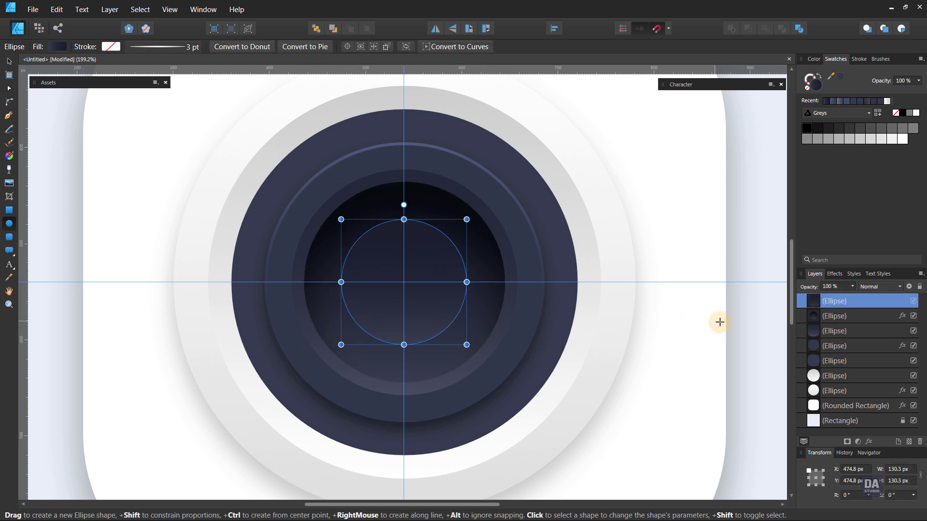
left_click(749, 324)
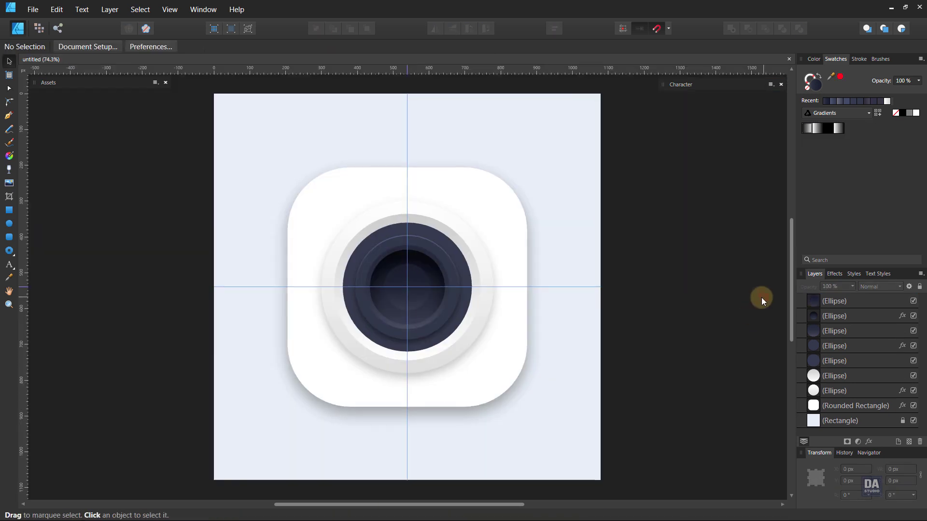
- Fill the new 130 px circle with the preset gradient that fades from black to transparent
key("z")
left_click_drag(383, 280, 493, 321)
key("v")
left_click(464, 326)
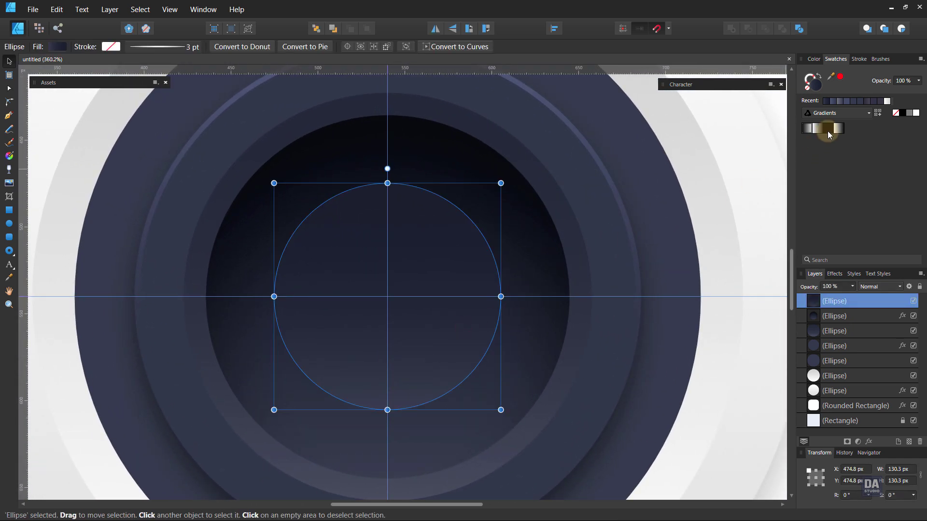
left_click(828, 132)
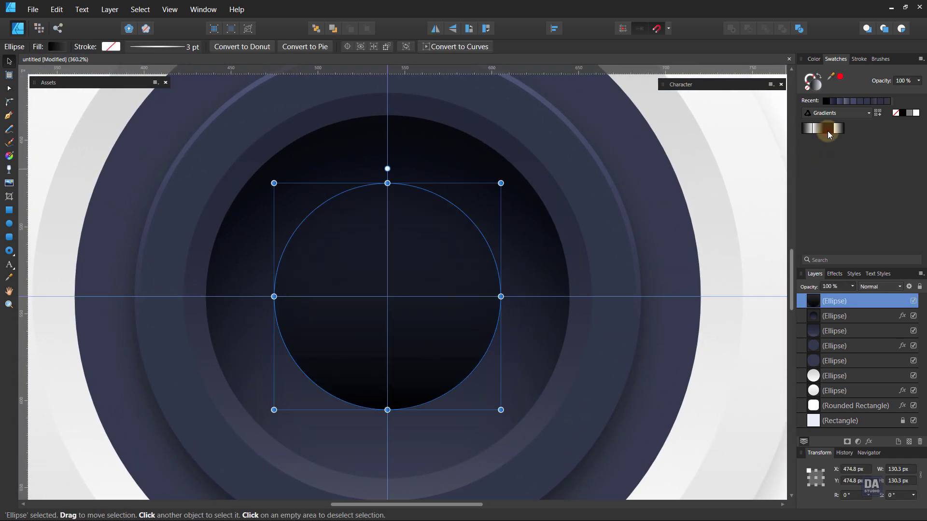
- Change the fill gradient of the small centre circle to Elliptical, with its transparent end stop selected
left_click(51, 46)
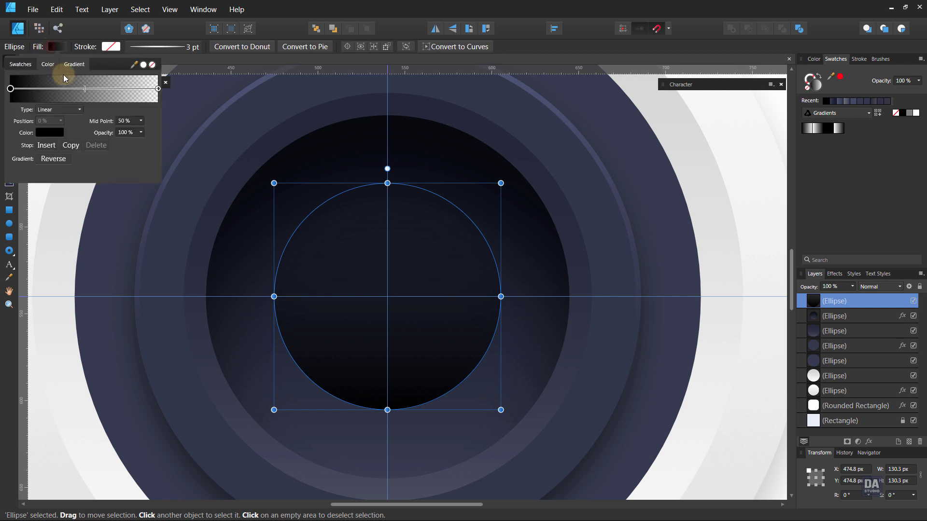
left_click(158, 89)
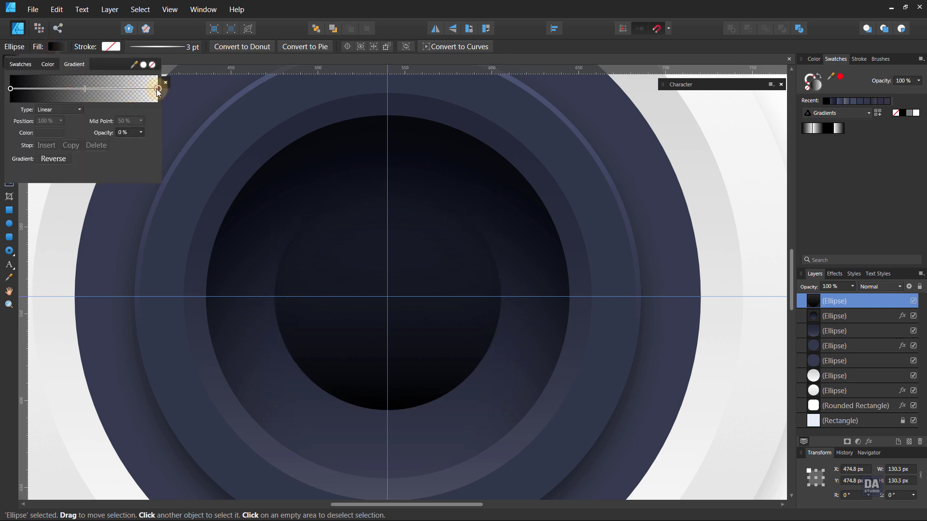
left_click(69, 109)
left_click(68, 131)
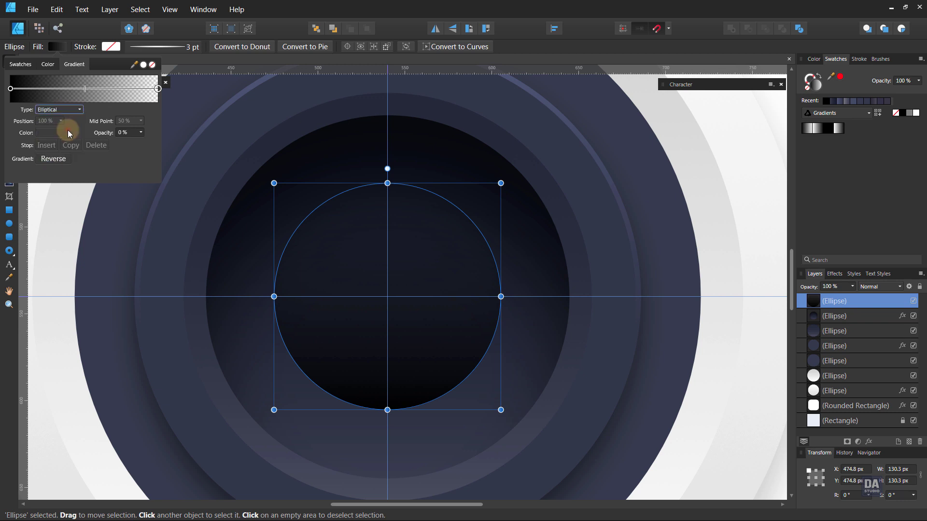
- Reverse the 130 px circle's elliptical gradient and centre it on the guide intersection, extending the black end to the circle's edge
left_click(59, 163)
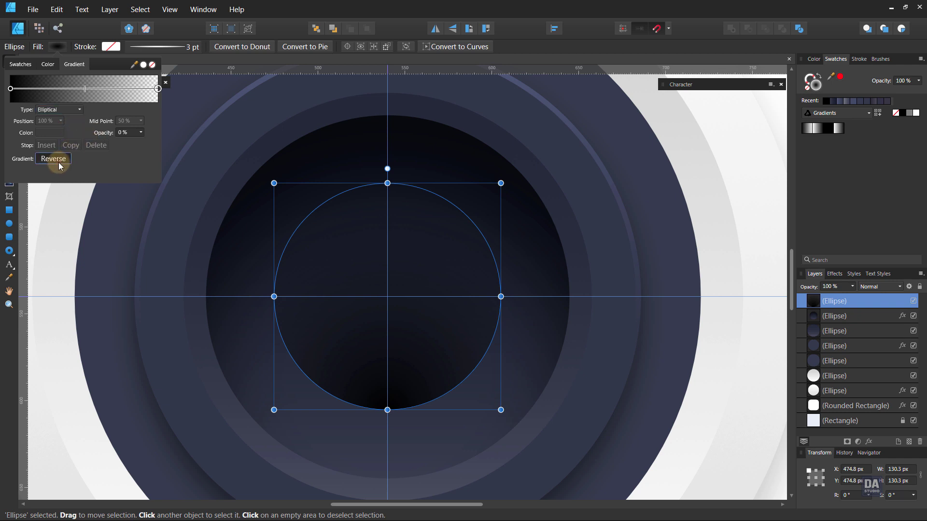
left_click(387, 274)
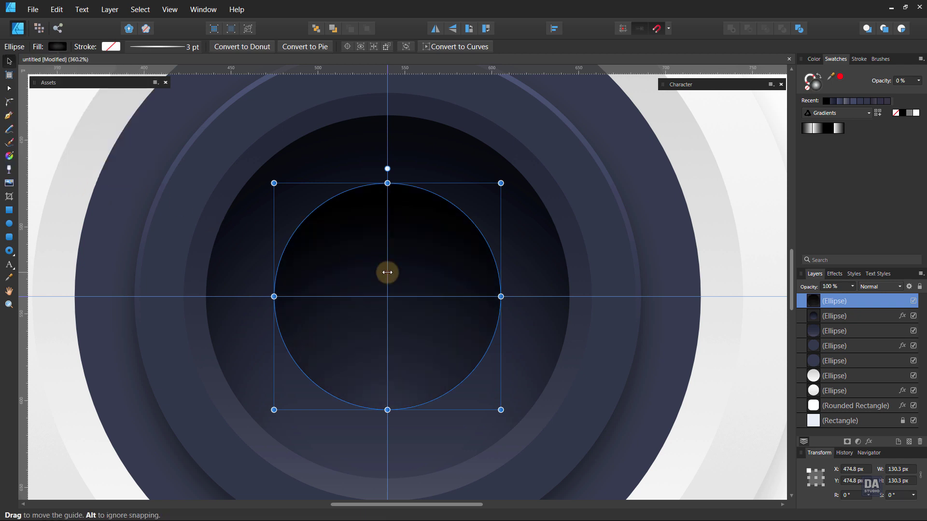
left_click(10, 155)
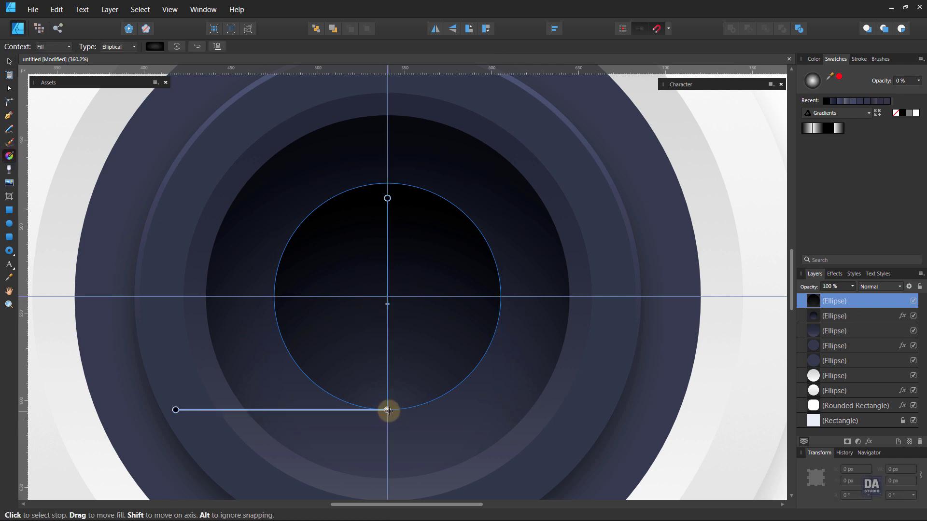
left_click_drag(389, 410, 388, 297)
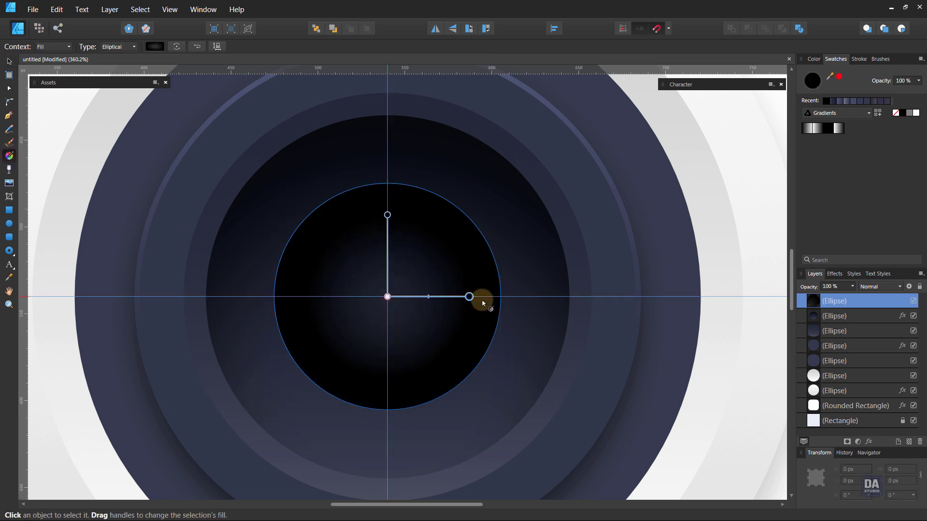
mouse_move(469, 297)
left_mouse_down()
mouse_move(500, 296)
mouse_move(467, 292)
left_mouse_up()
left_click(7, 62)
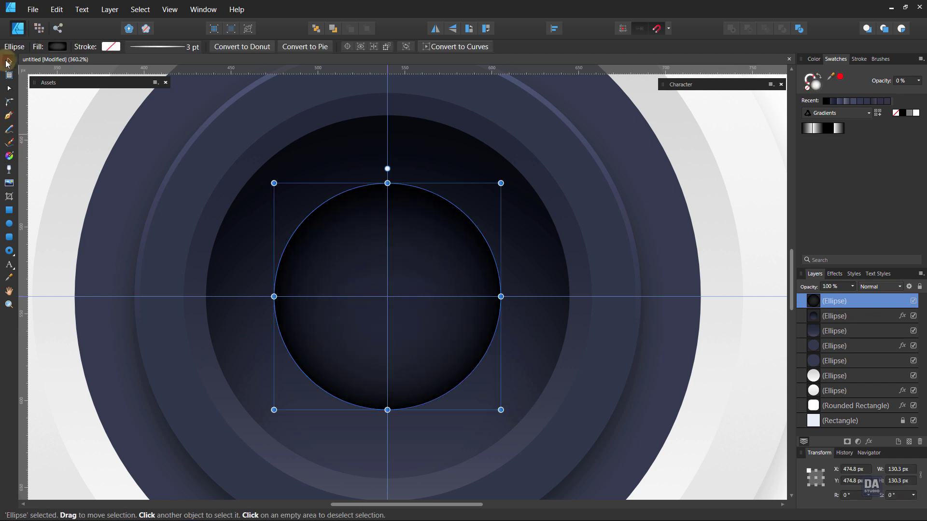
left_click(771, 328)
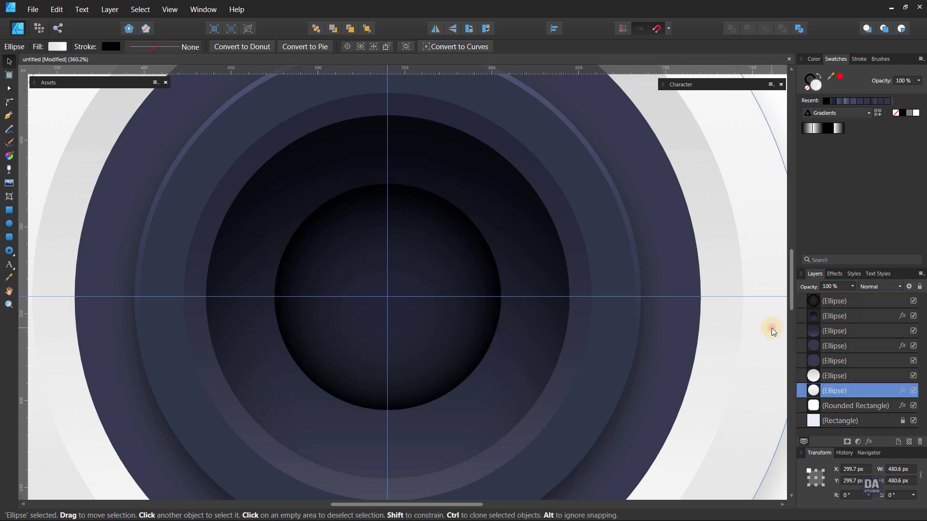
- Draw a centred circle about 118 px in diameter, fill it with the preset black-to-white gradient and move it above all other layers
left_click(9, 224)
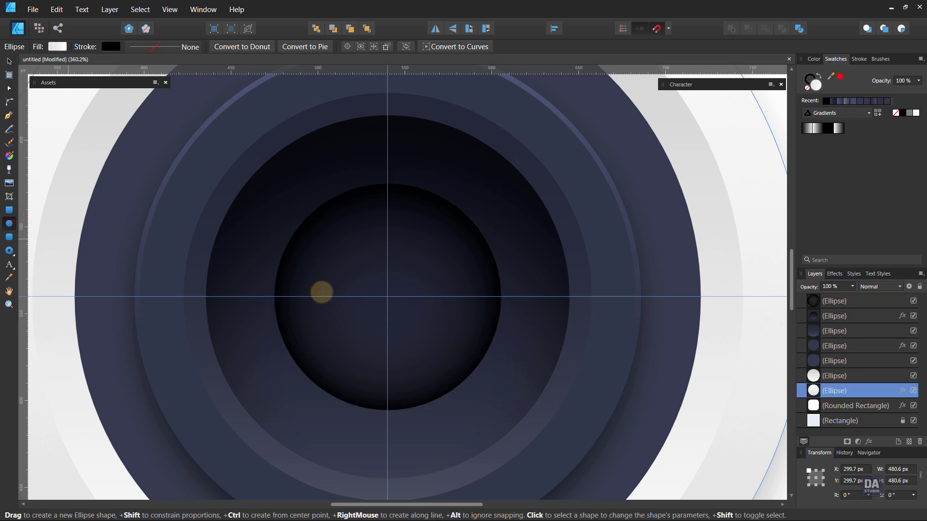
left_click_drag(388, 297, 542, 348)
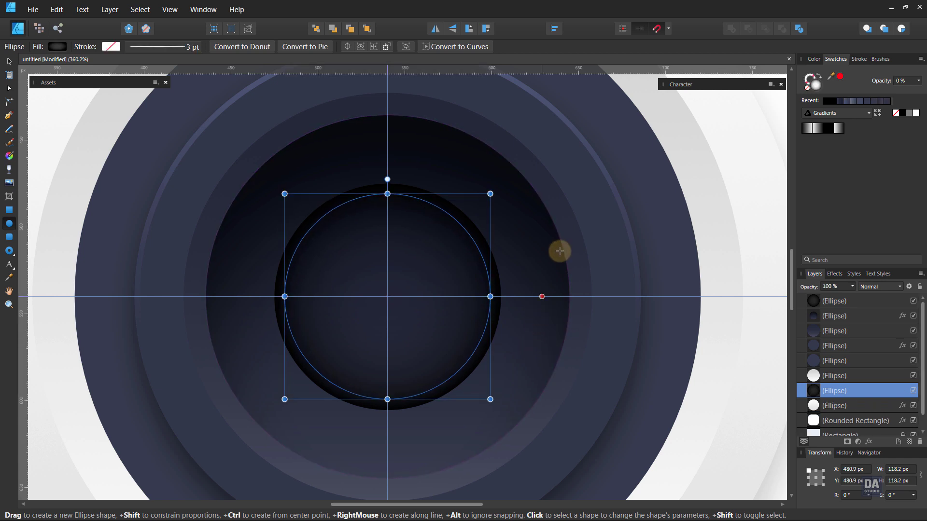
left_click(814, 129)
left_click(810, 128)
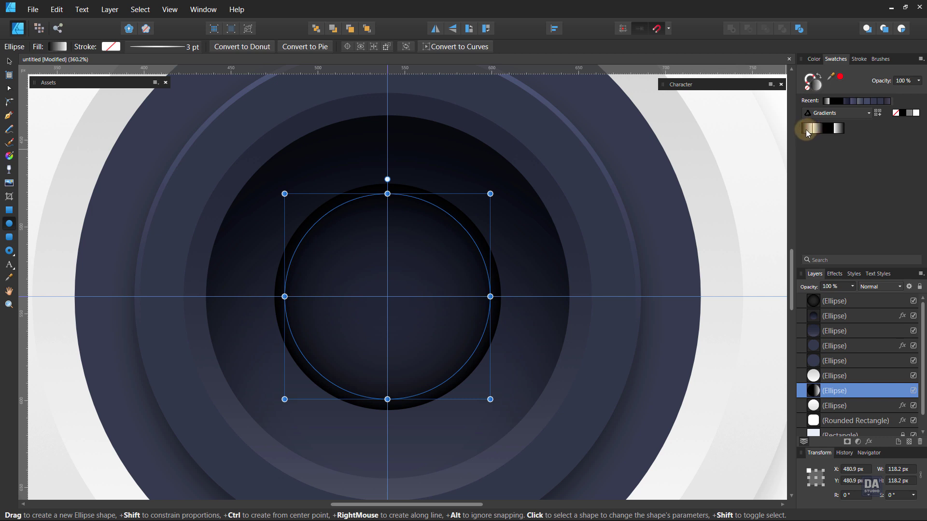
left_click_drag(866, 388, 866, 294)
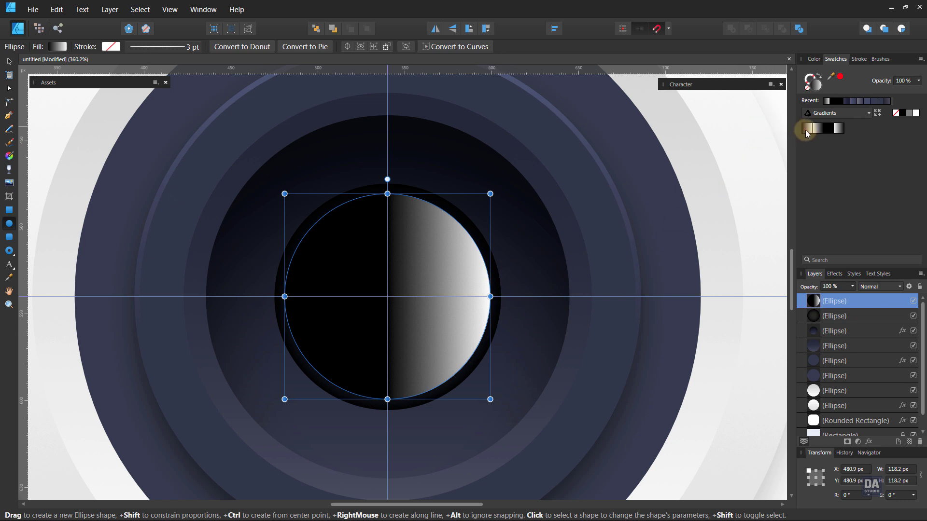
- Run the 118 px circle's linear gradient vertically from black at its top to white at its bottom, and insert a stop at 50%
left_click(8, 155)
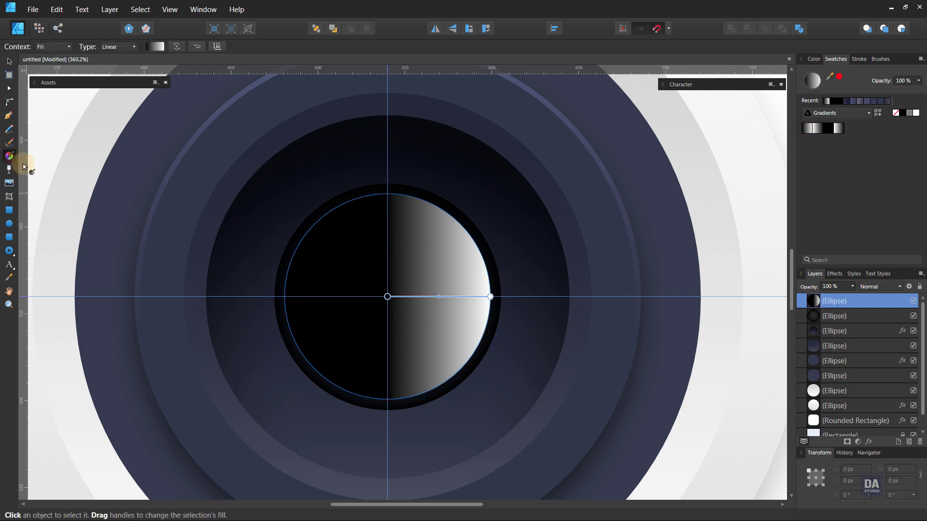
left_click_drag(384, 207, 387, 399)
left_click(155, 47)
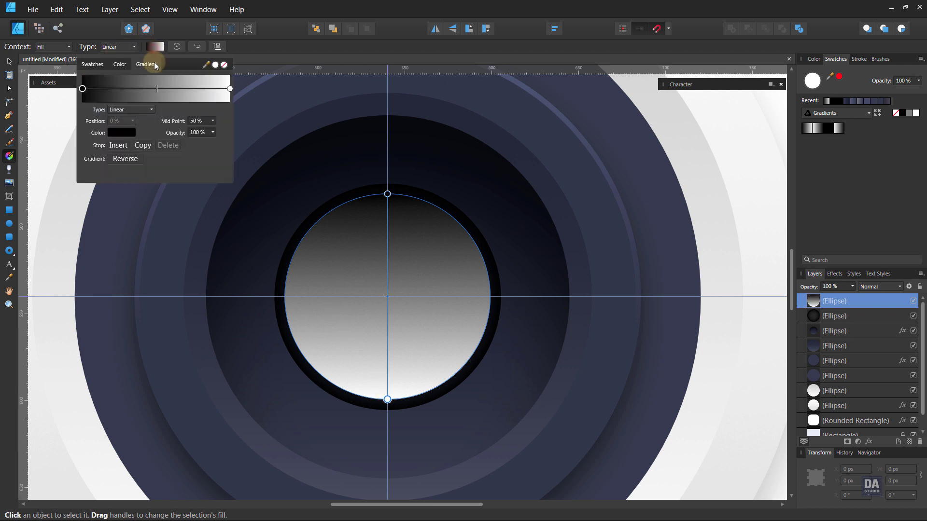
left_click(124, 150)
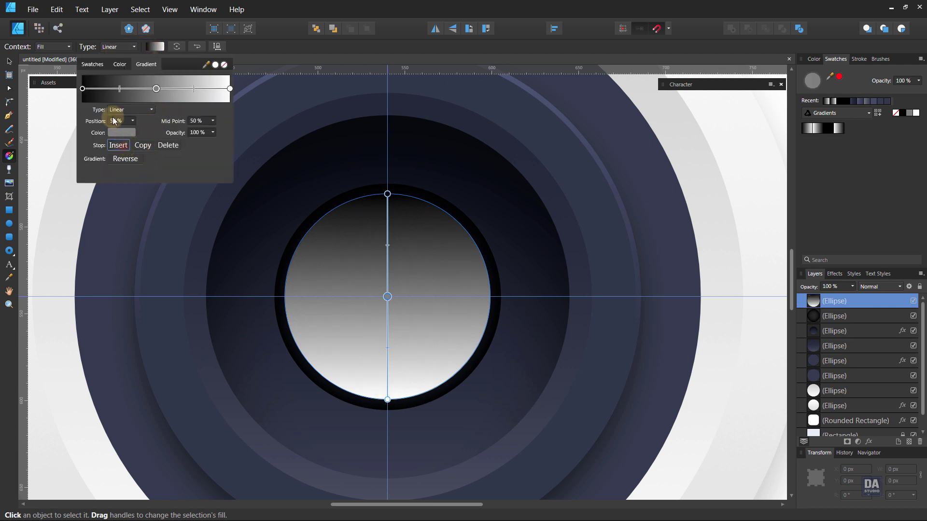
- Colour the gradient's start stop deep violet-blue (H 257, S 100, L 31) and its middle stop near-black (S 10, L 9)
left_click(121, 133)
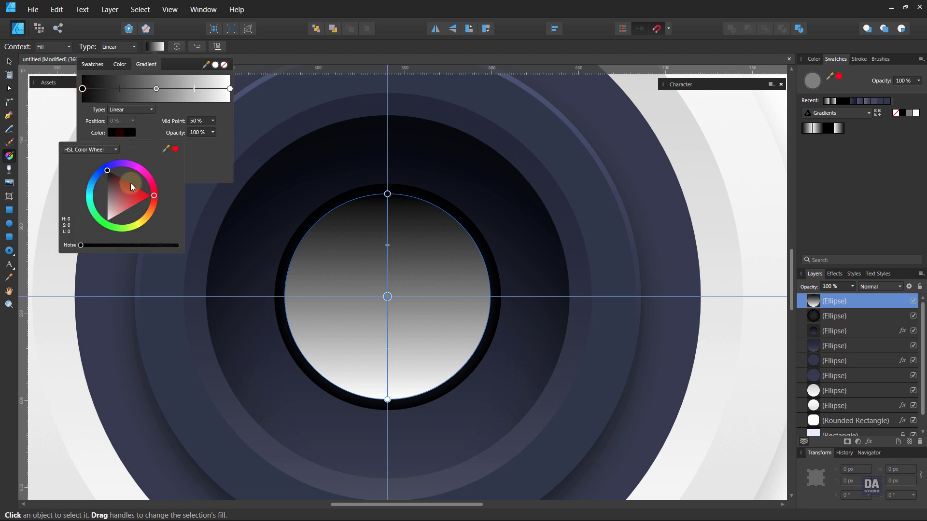
mouse_move(107, 171)
left_mouse_down()
mouse_move(109, 163)
mouse_move(96, 168)
mouse_move(123, 168)
mouse_move(115, 167)
mouse_move(112, 192)
mouse_move(101, 189)
left_mouse_up()
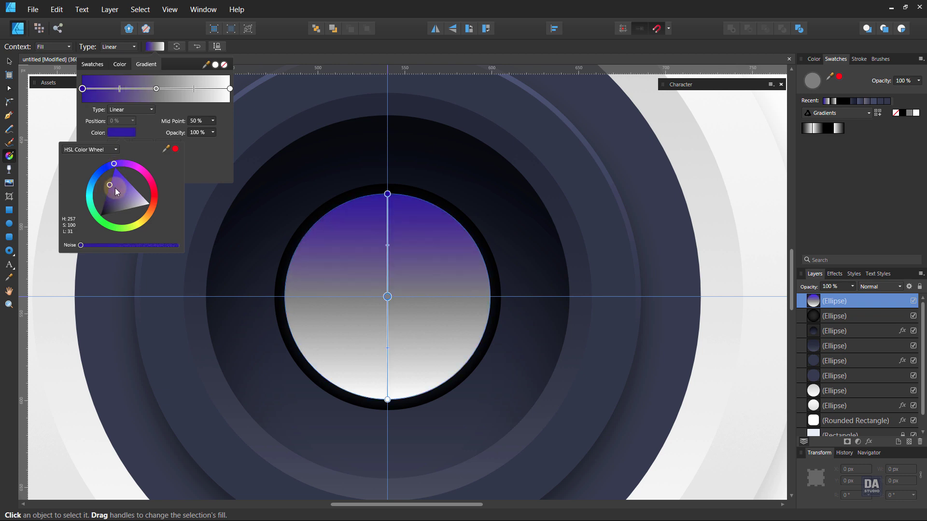
left_click(156, 89)
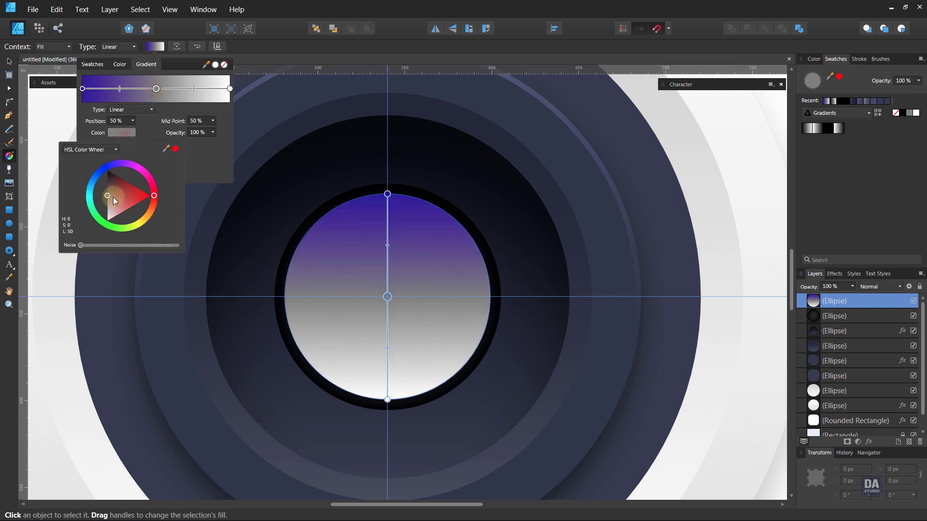
left_click_drag(113, 197, 107, 169)
left_click(110, 201)
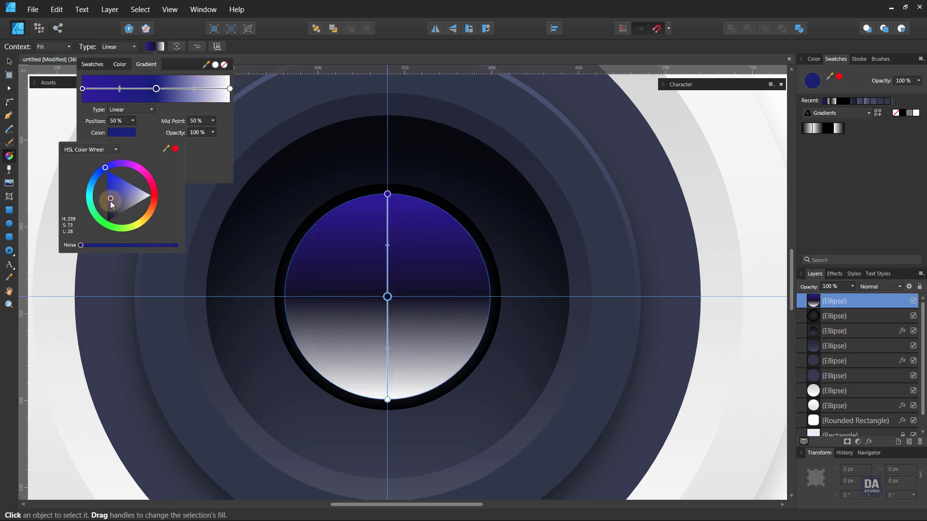
mouse_move(111, 200)
left_mouse_down()
mouse_move(100, 221)
mouse_move(111, 219)
left_mouse_up()
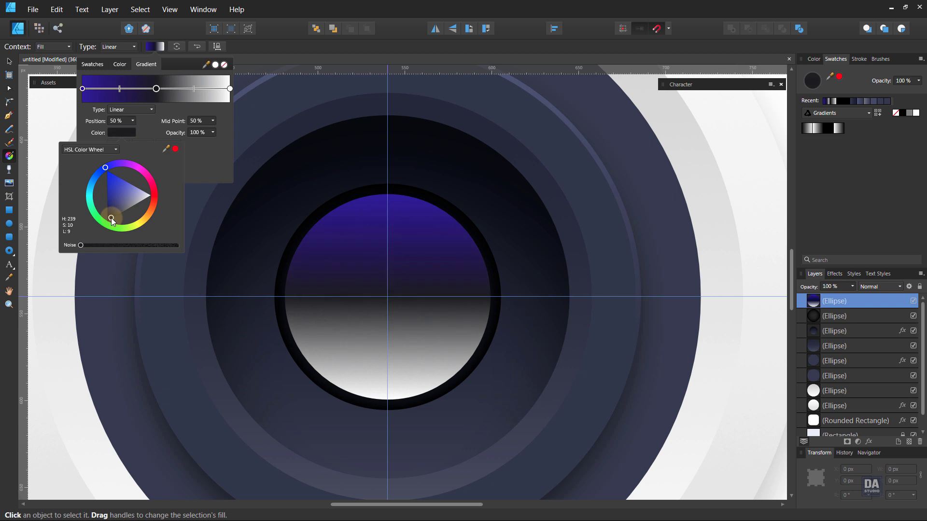
- Colour the gradient's white end stop magenta with H 314, S 100, L 48
left_click(228, 90)
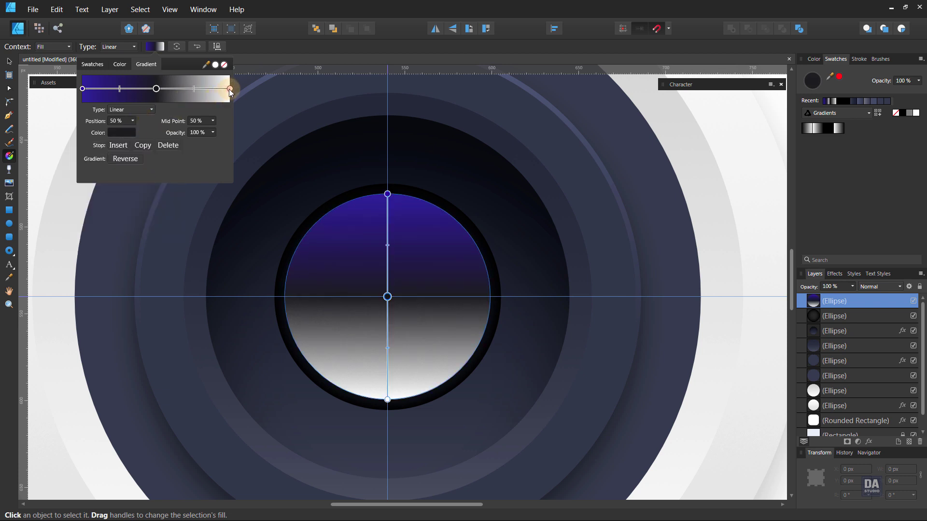
left_click(121, 133)
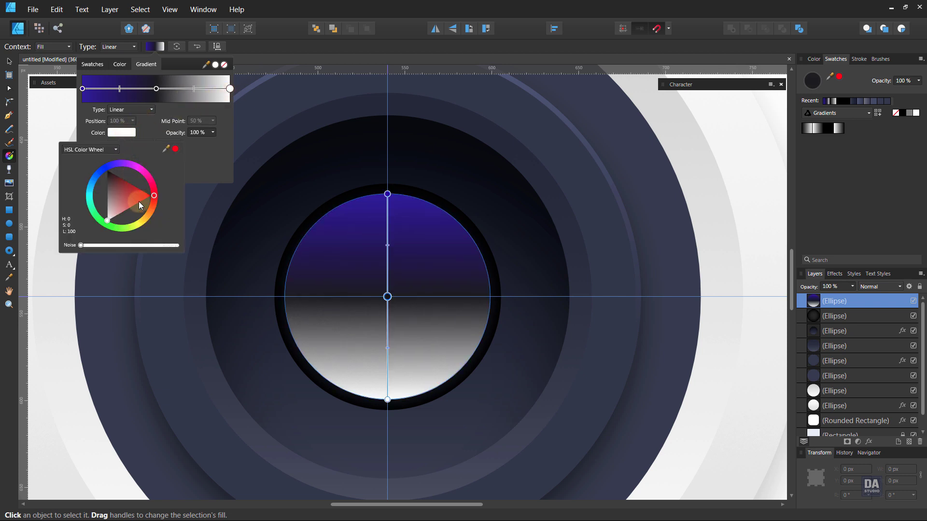
left_click(152, 195)
left_click_drag(154, 195, 143, 168)
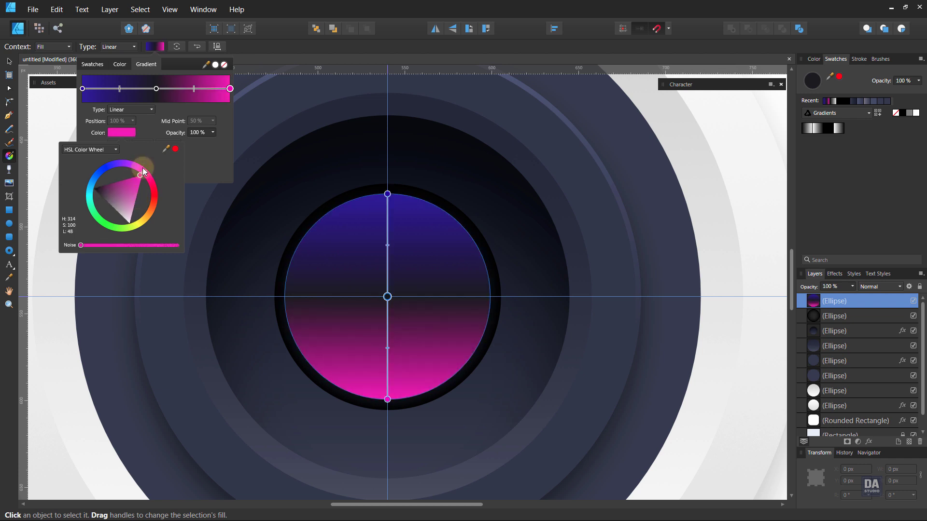
- Set the violet-to-black midpoint to 44% and shift the black-to-magenta midpoint slightly towards the magenta end
left_click_drag(119, 89, 115, 89)
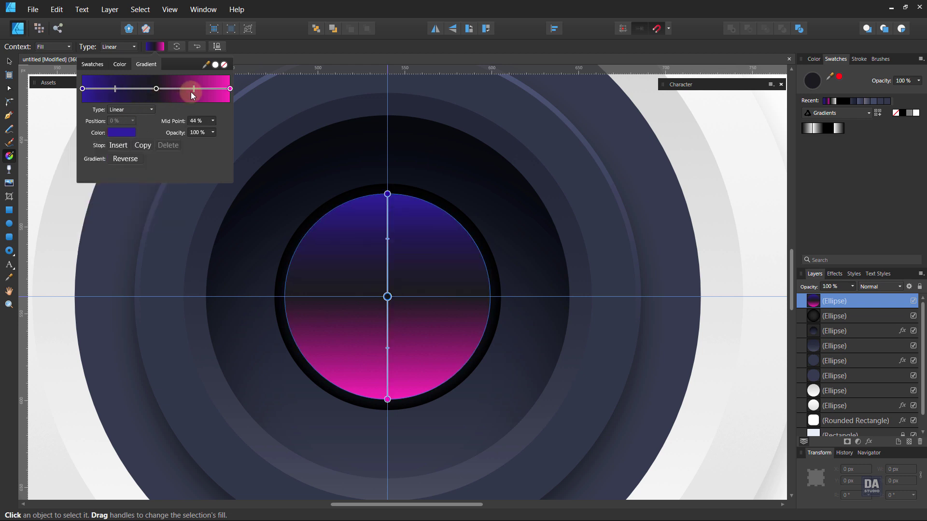
left_click_drag(194, 91, 200, 89)
left_click(437, 262)
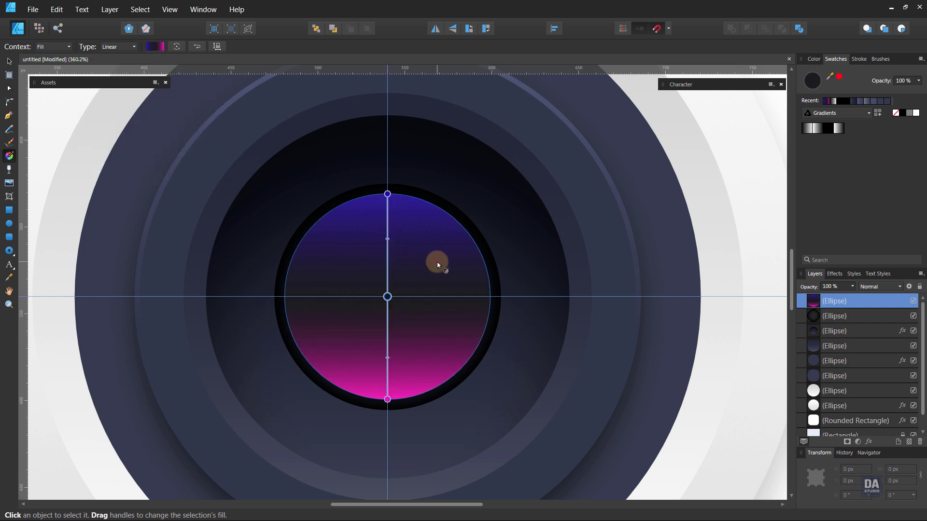
key("v")
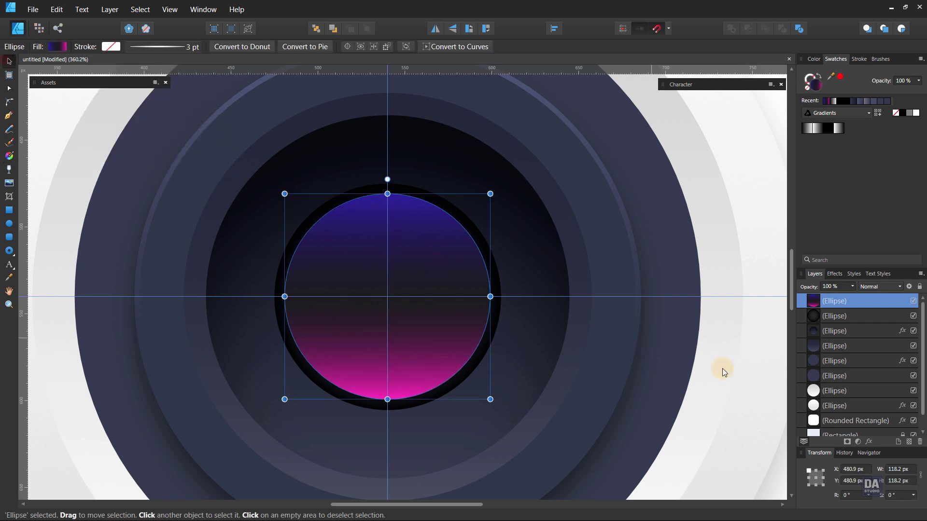
- Apply a Gaussian Blur layer effect with a 7.6 px radius to the violet-magenta circle
left_click(868, 442)
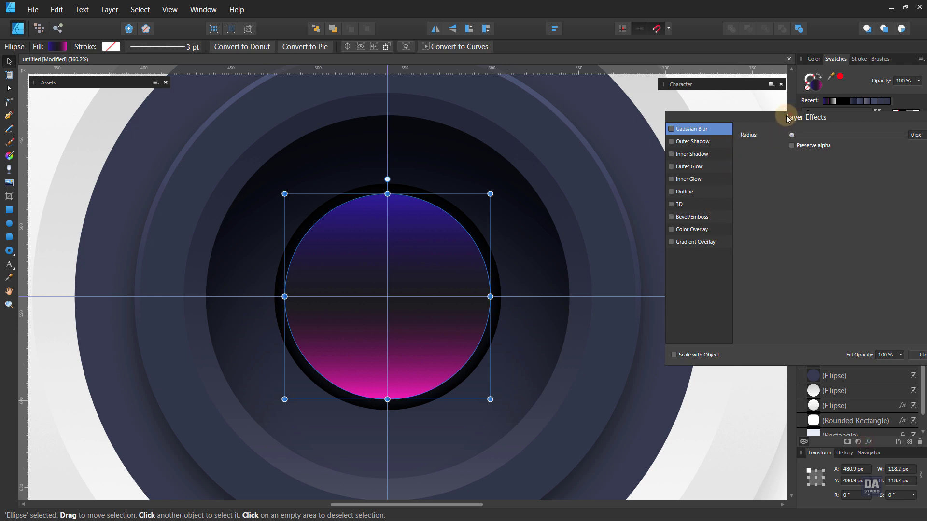
left_click_drag(786, 116, 730, 161)
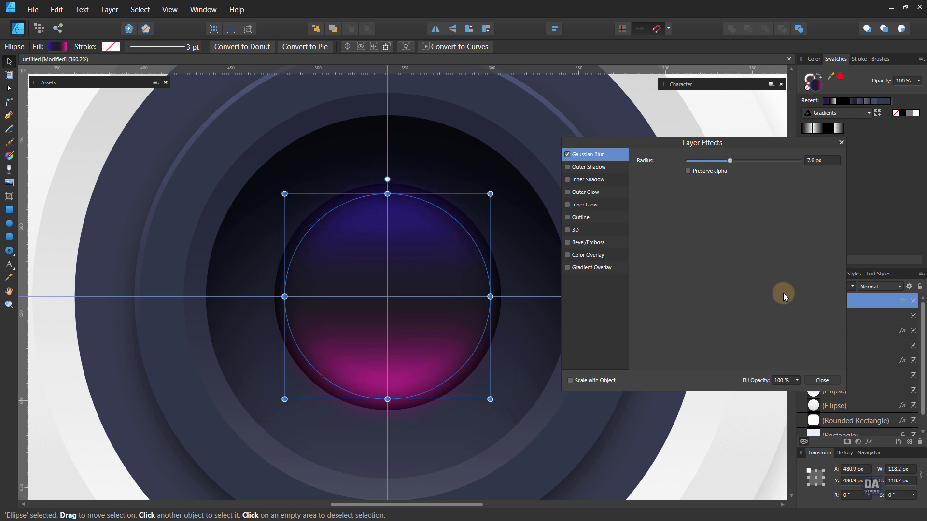
left_click(819, 381)
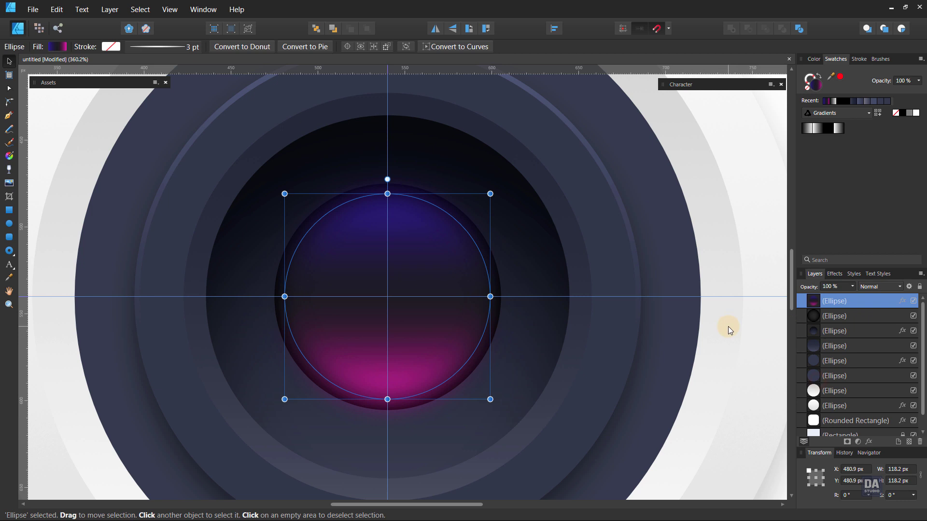
- Draw a circle about 95 px in diameter centred on the guide intersection and fill it with solid near-black #0A0C13
left_click(9, 224)
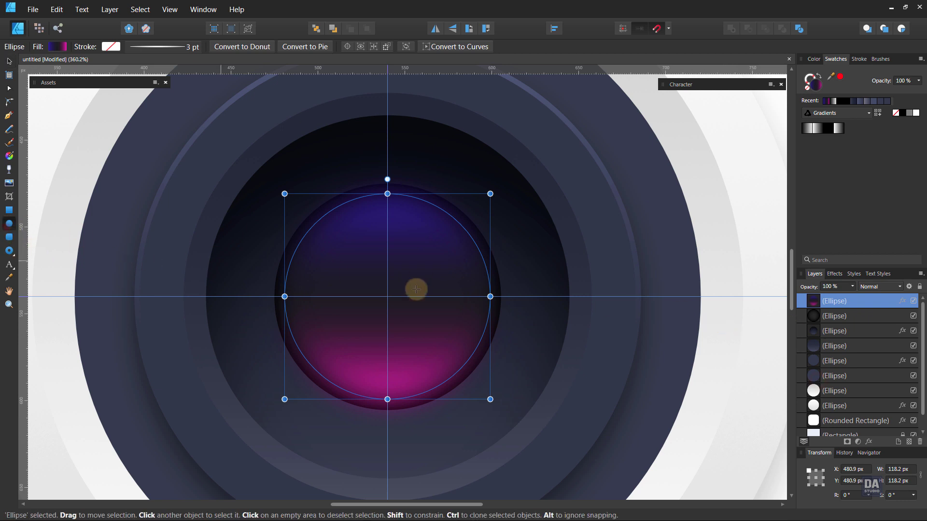
left_click_drag(392, 296, 493, 358)
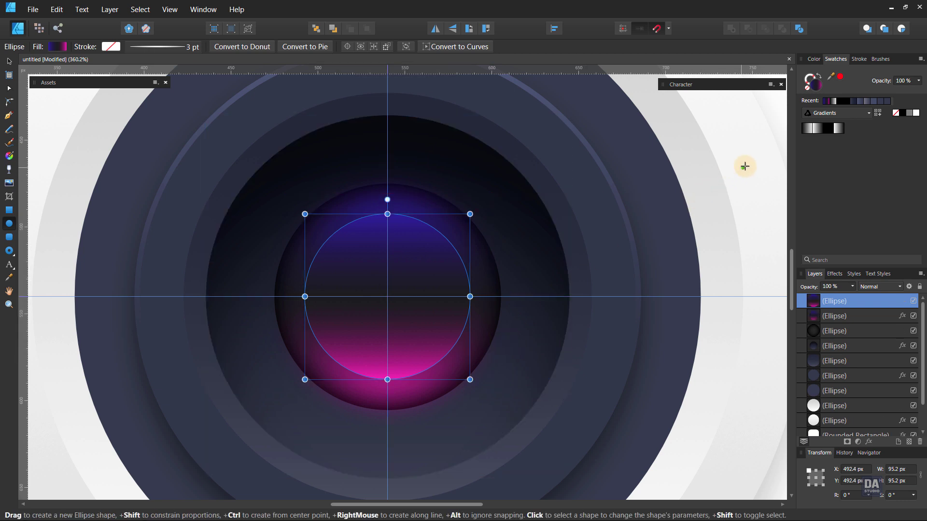
left_click(853, 103)
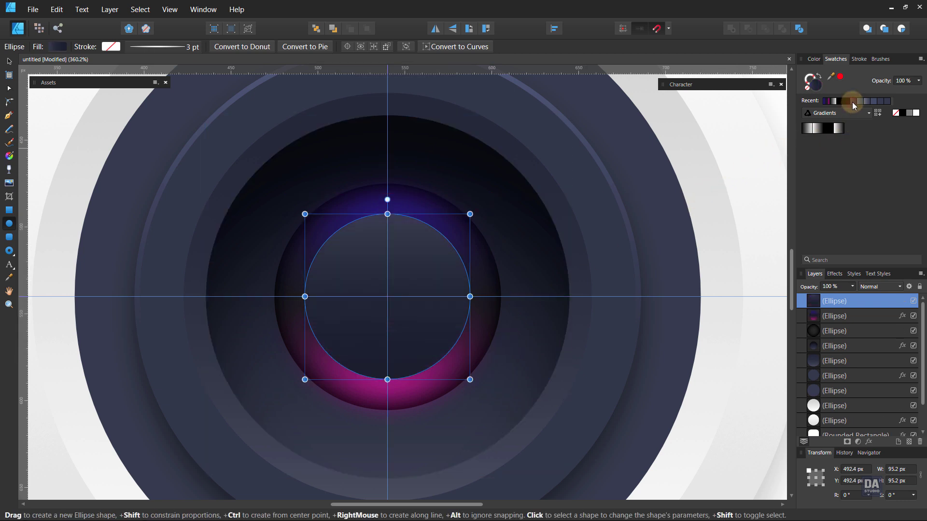
double_click(813, 88)
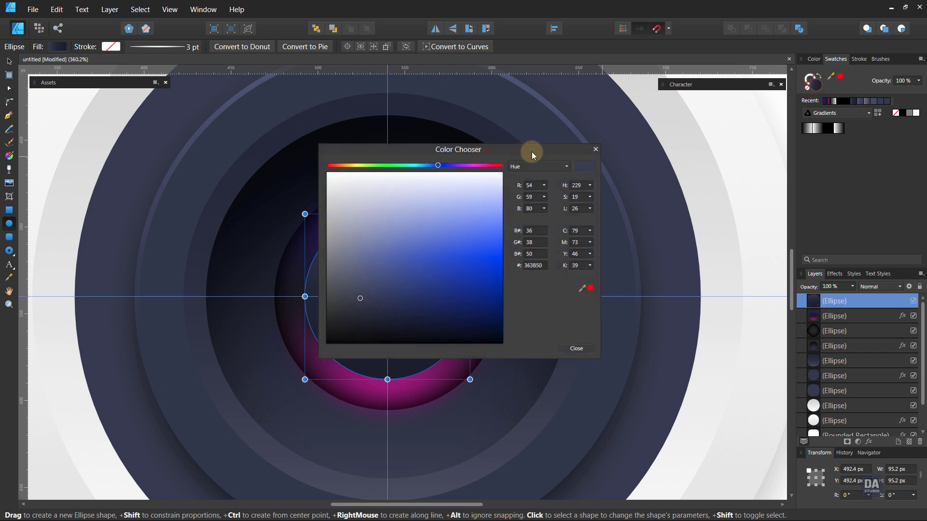
left_click_drag(532, 151, 771, 151)
left_click_drag(638, 281, 618, 334)
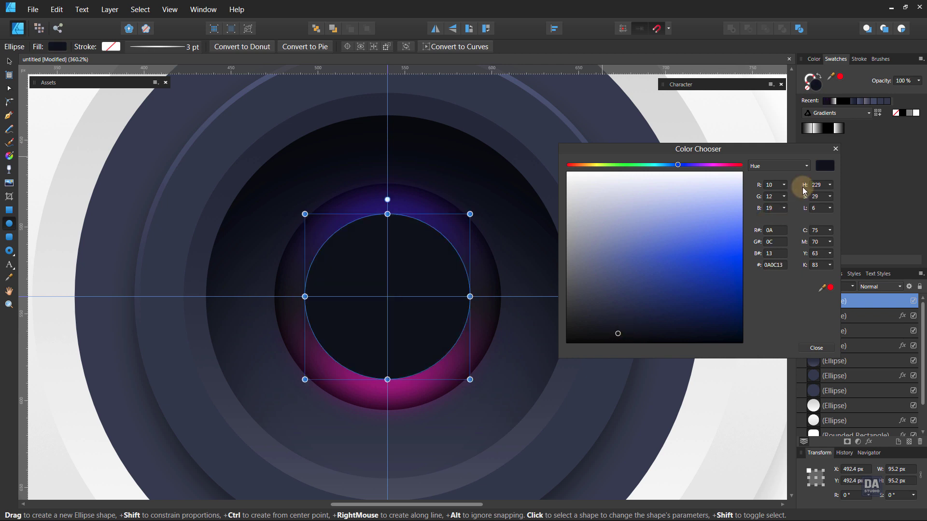
left_click(835, 150)
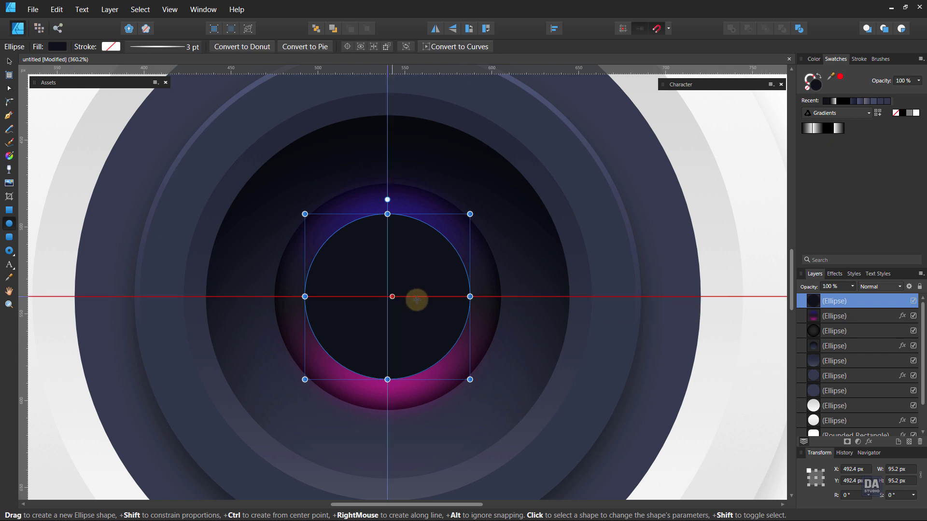
- Duplicate the near-black 95 px circle
right_click(851, 302)
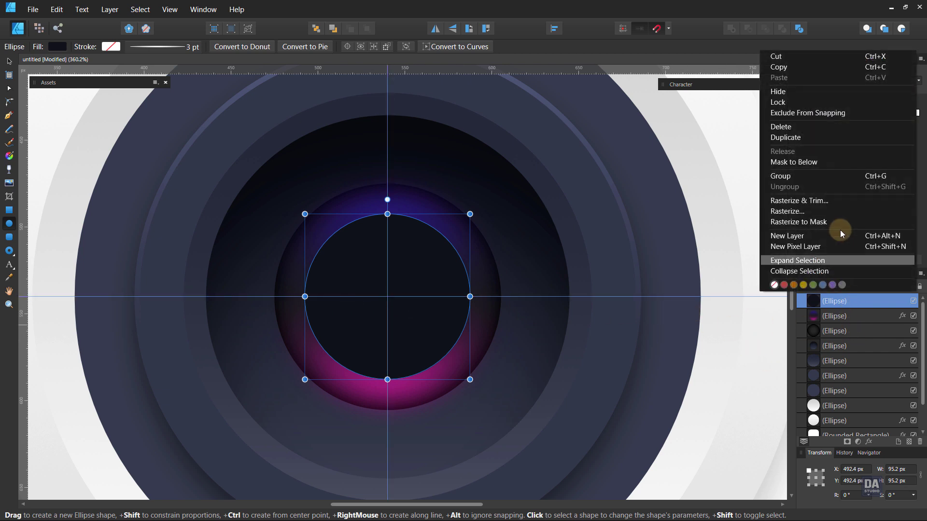
left_click(834, 142)
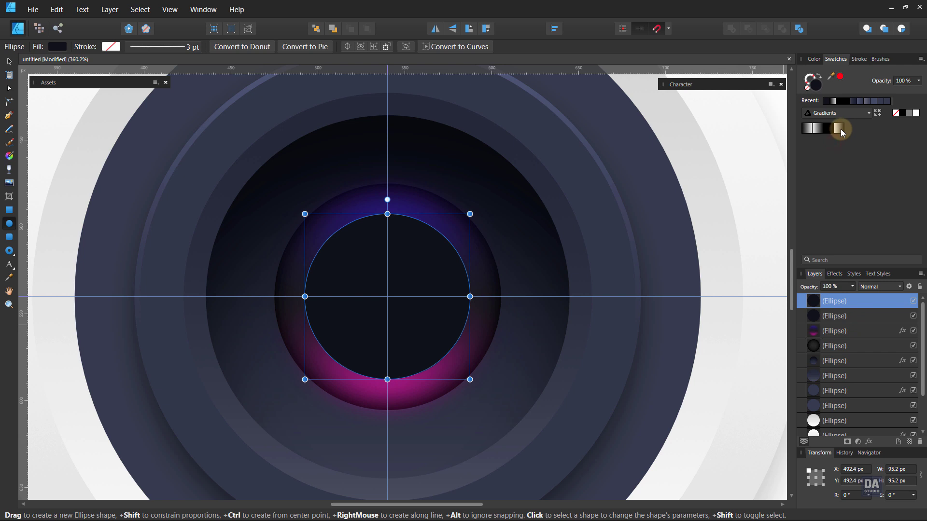
- Fill the duplicate circle with the white-to-transparent gradient and change the gradient type to Elliptical
left_click(841, 129)
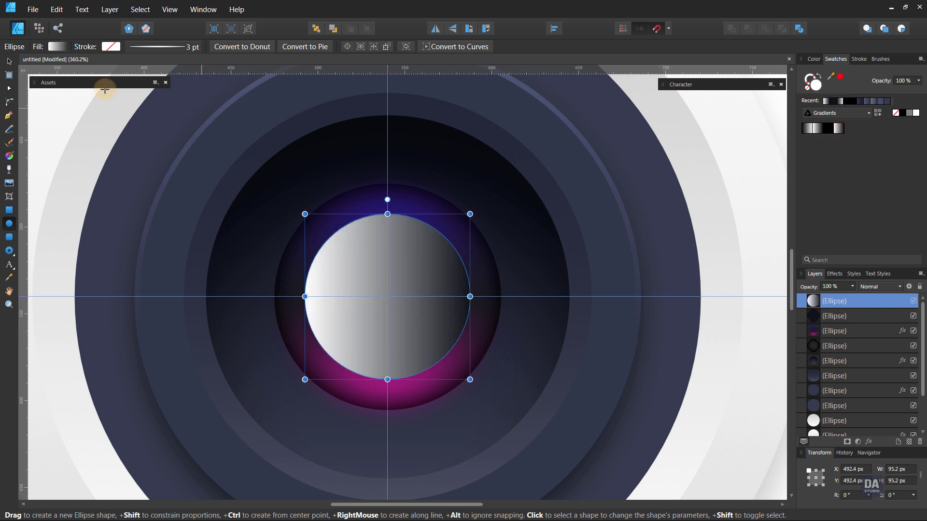
left_click(52, 47)
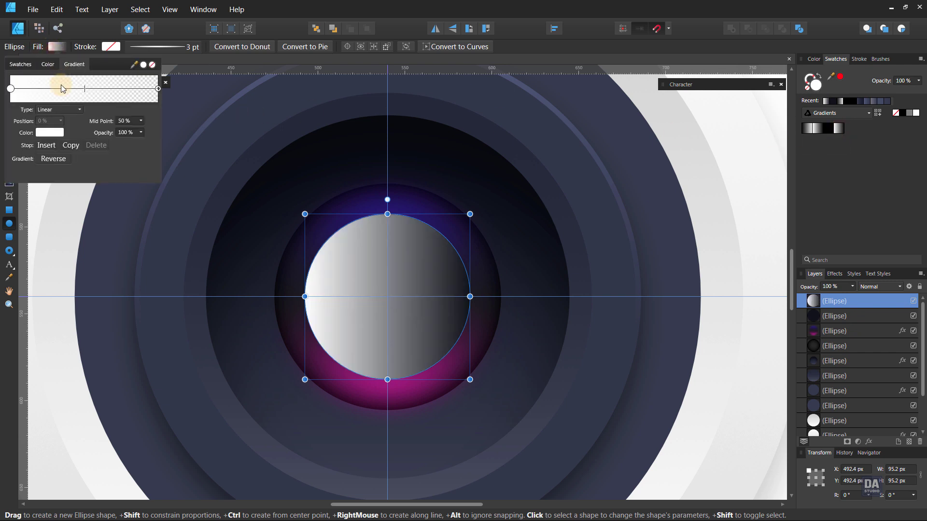
left_click(60, 131)
left_click(408, 329)
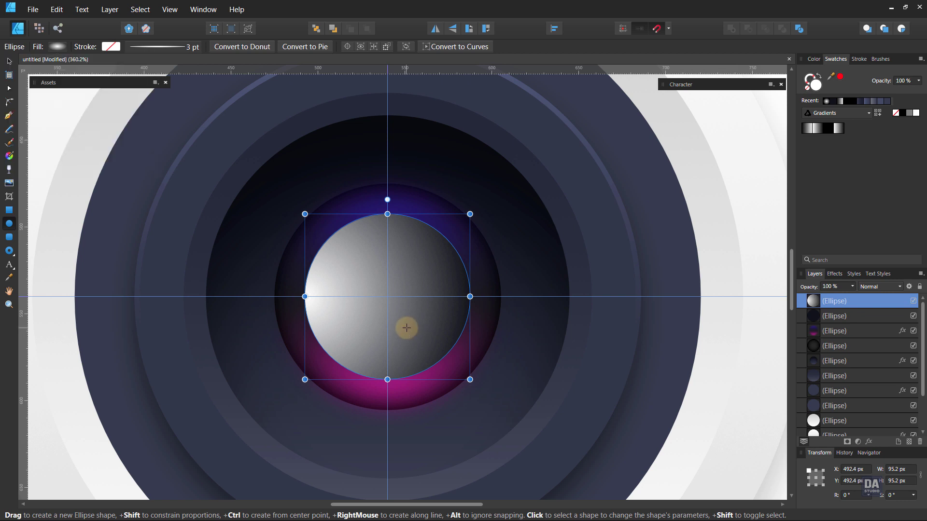
- Centre the elliptical gradient on the guide intersection, extend it to the circle's edge, and shift its midpoint slightly towards the centre
left_click(8, 156)
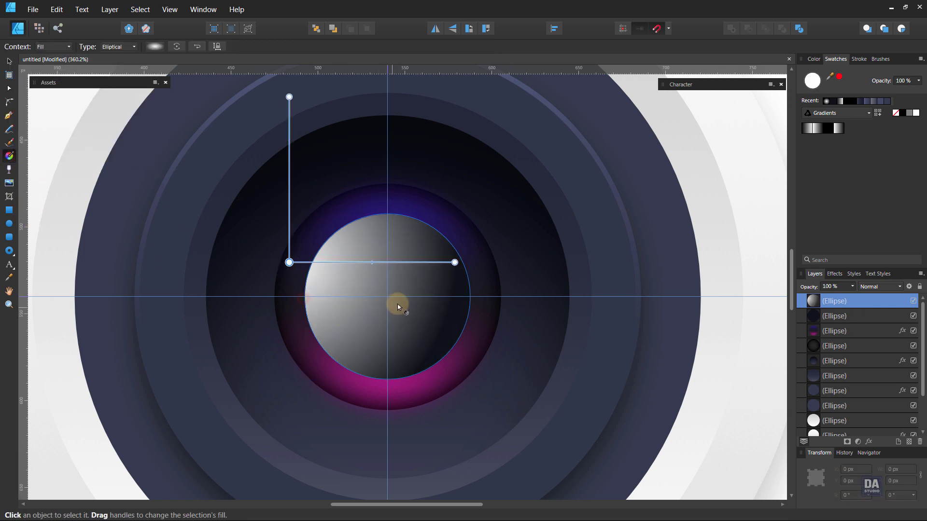
left_click_drag(387, 296, 423, 298)
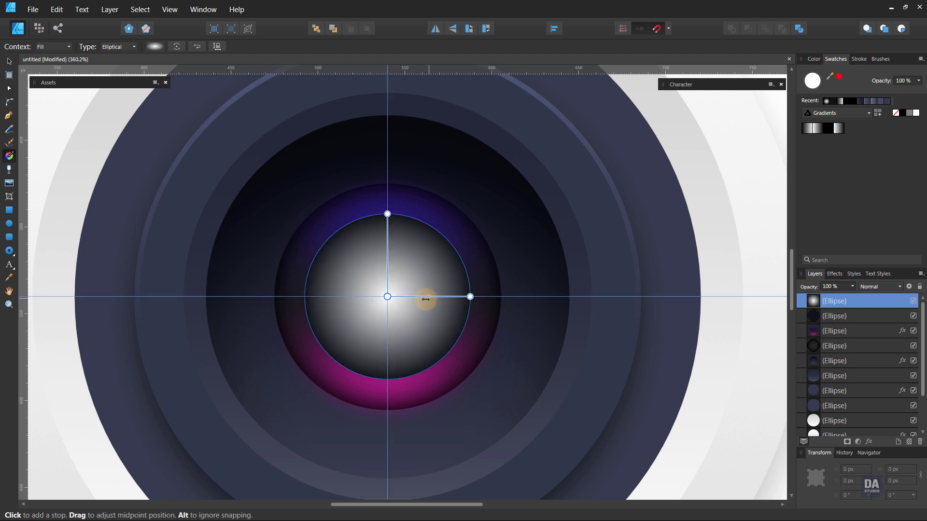
scroll(424, 304, "up", 3)
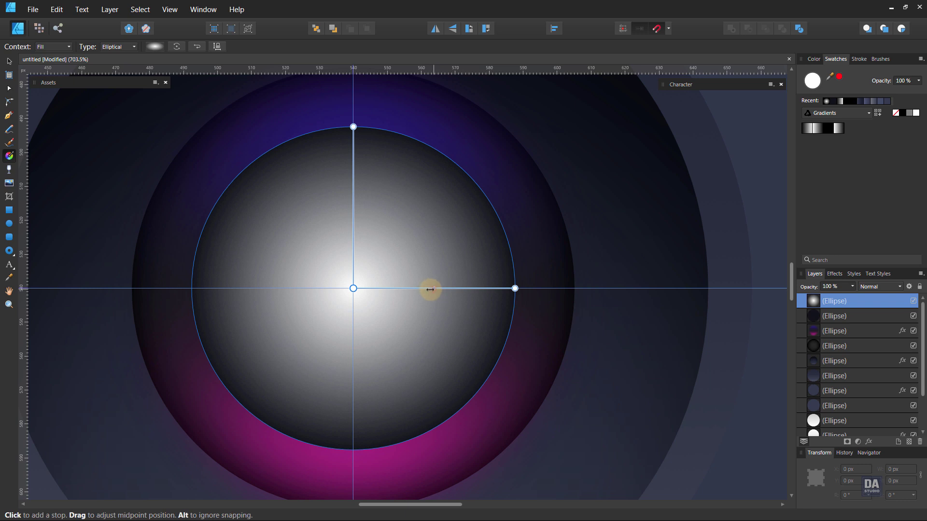
left_click_drag(428, 289, 428, 290)
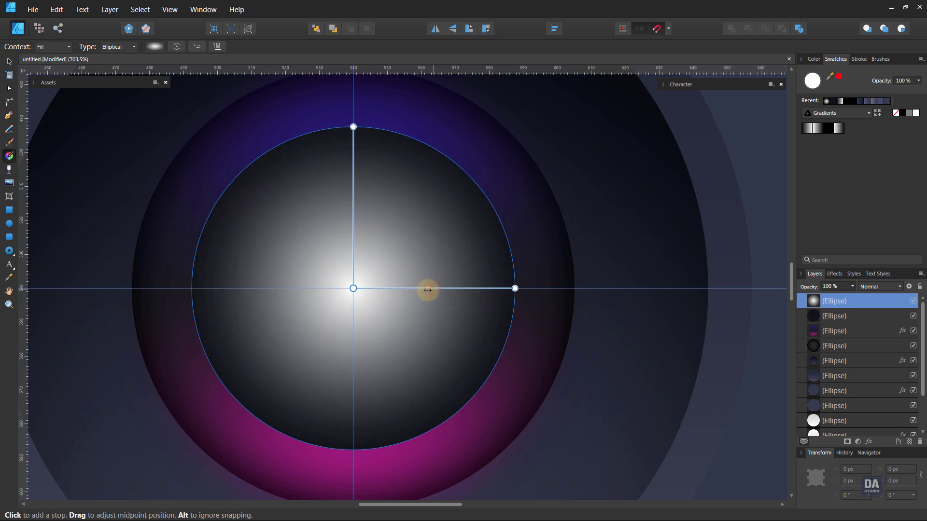
- Apply a Gaussian Blur layer effect with a 0.9 px radius to the white gradient circle
left_click(9, 61)
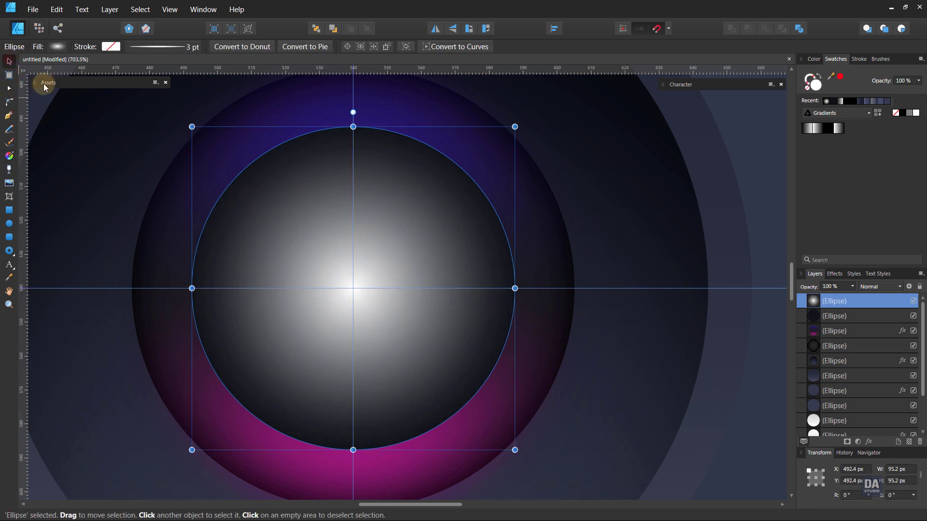
left_click(869, 442)
left_click_drag(688, 163, 711, 160)
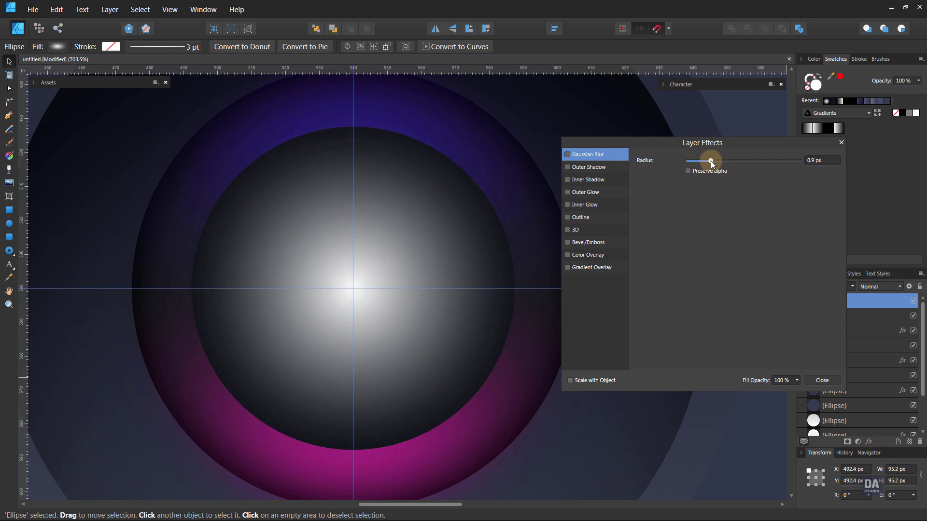
left_click(824, 385)
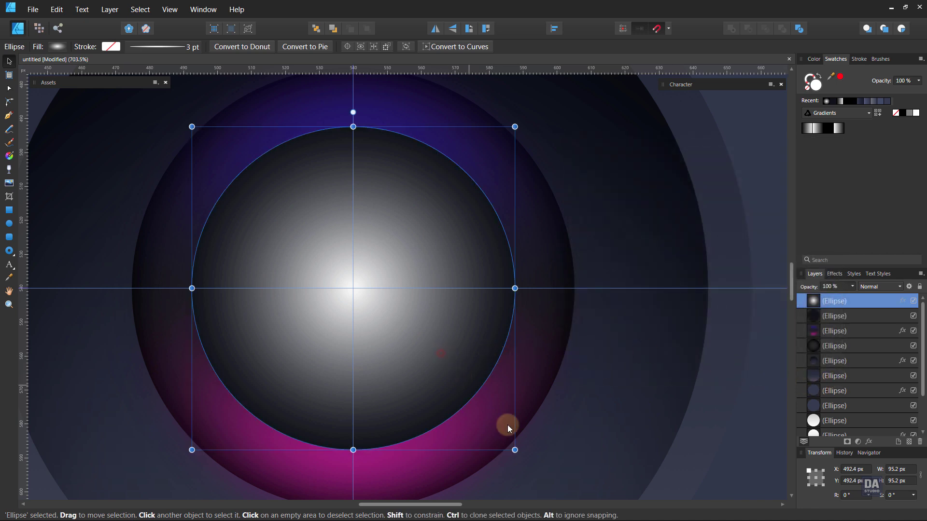
- Scale the blurred gradient circle about its centre to about 89 px and set its layer opacity to 75%
left_click_drag(514, 450, 504, 440)
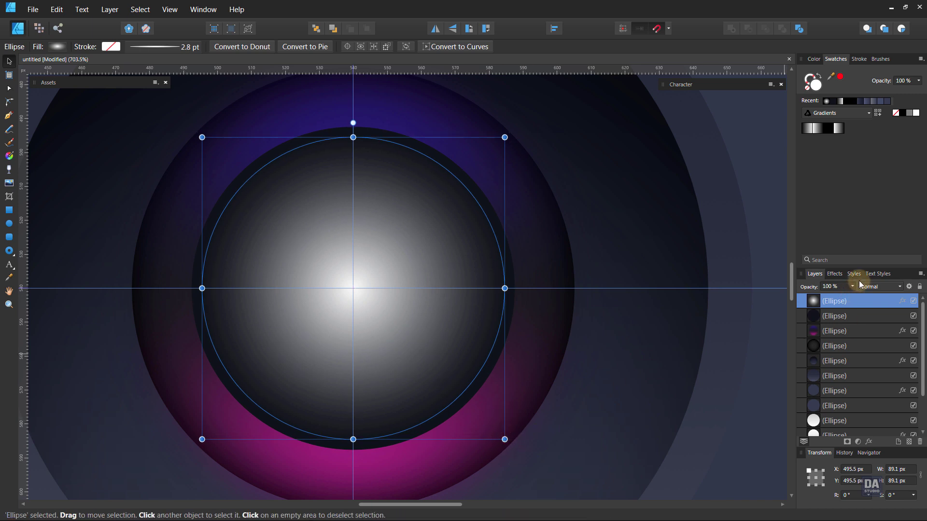
left_click_drag(853, 295, 837, 298)
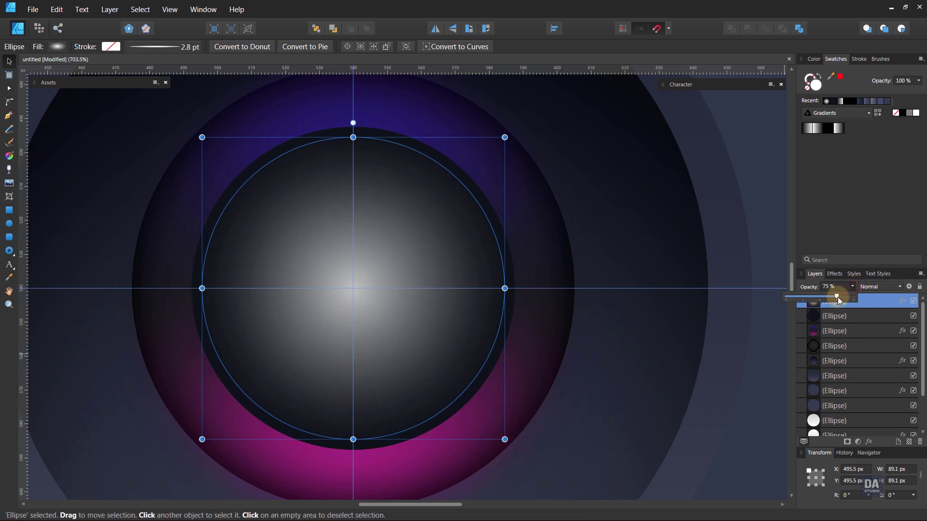
- Draw a donut about 82 px wide centred on the guide intersection and trim it to a segment from about 11.5° to 52°
left_click(9, 251)
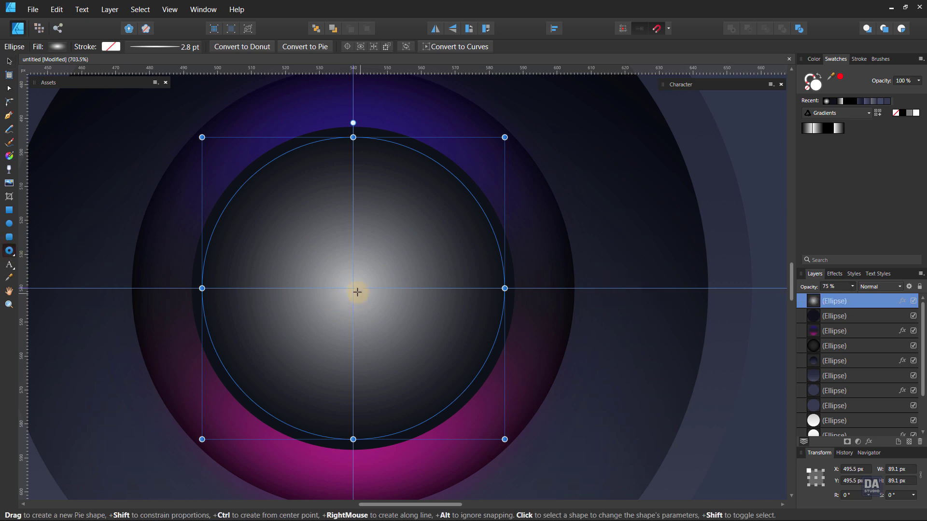
left_click_drag(353, 286, 497, 373)
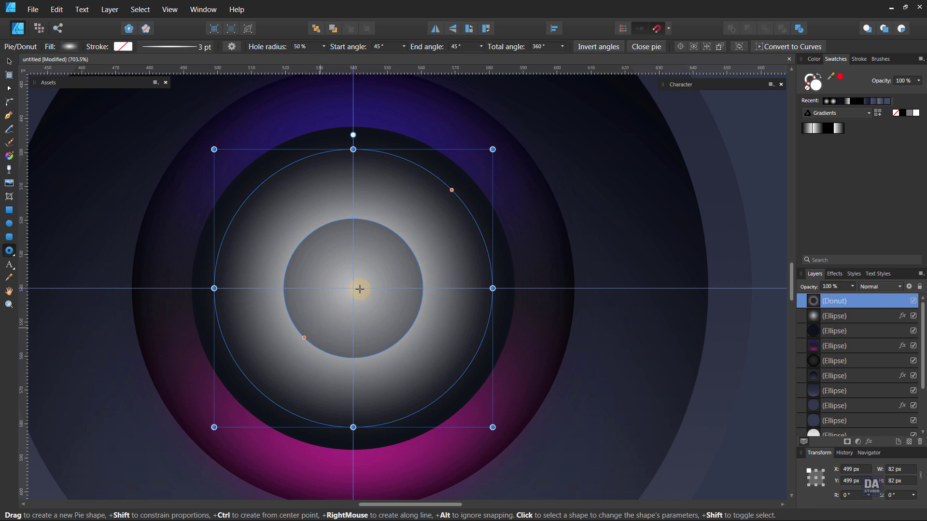
left_click_drag(457, 196, 502, 257)
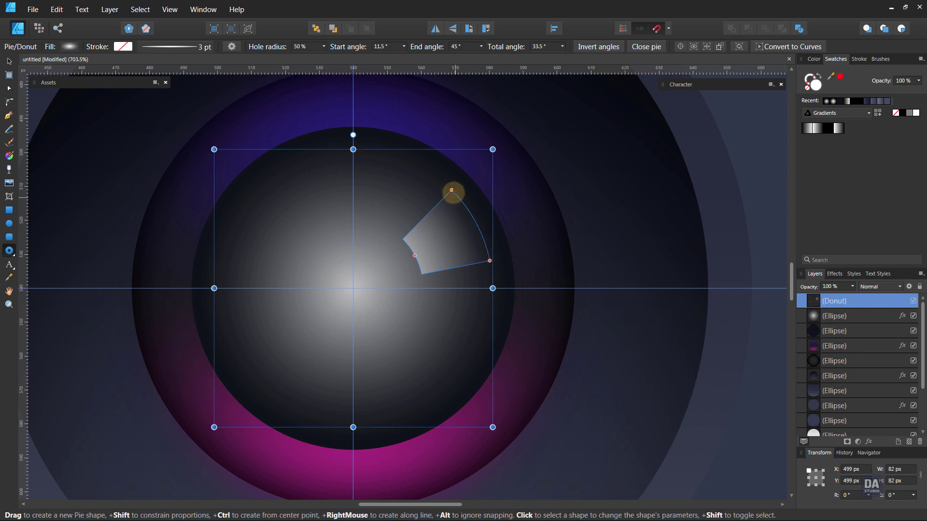
left_click_drag(447, 188, 439, 179)
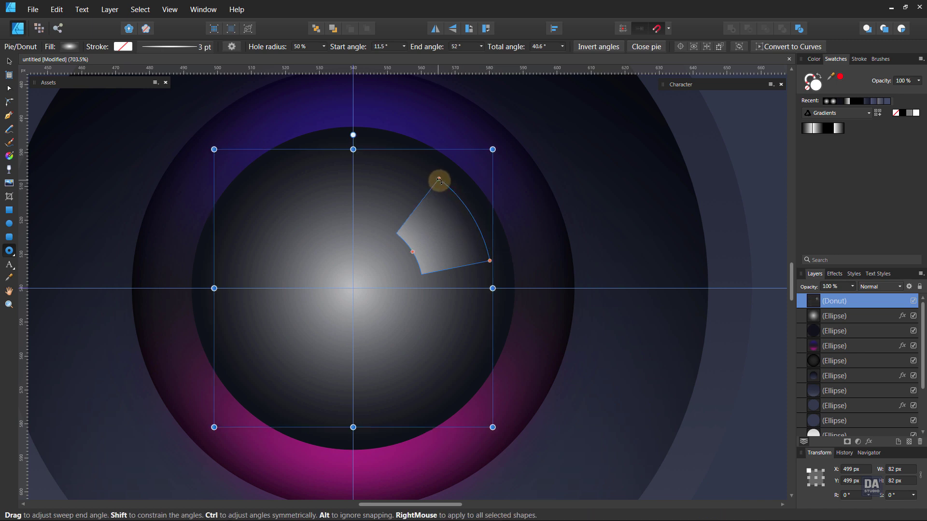
- Duplicate the donut segment and reshape the copy to span from about 55.4° to 117.5°, leaving a narrow gap between the two
right_click(837, 308)
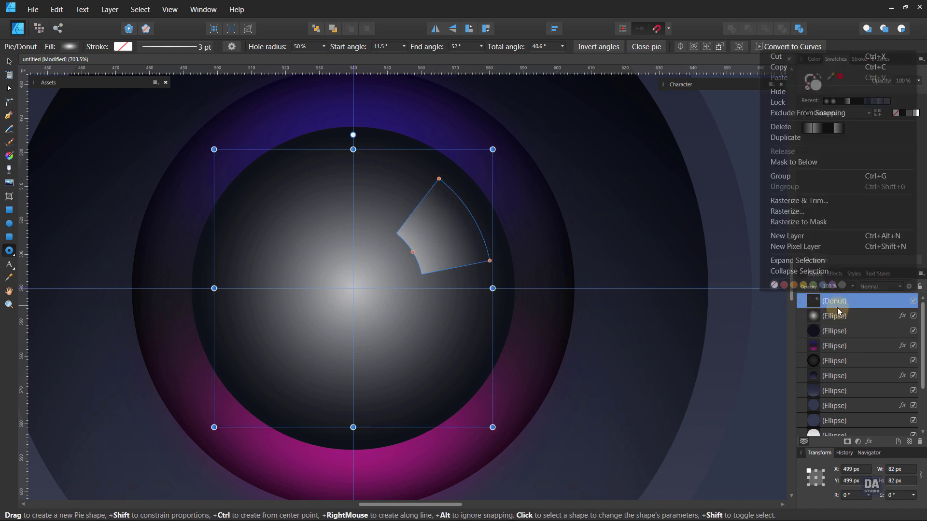
left_click(824, 138)
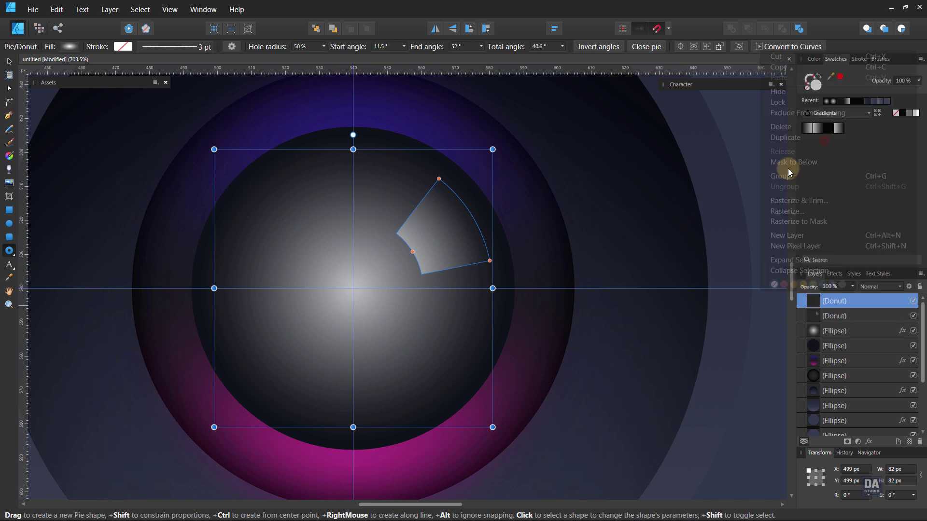
left_click(437, 179)
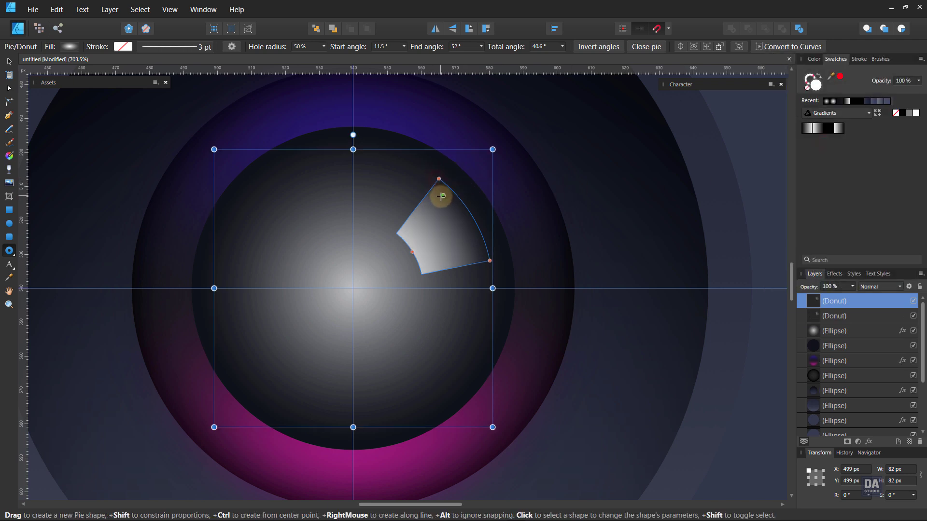
left_click(437, 180)
left_click_drag(438, 179, 317, 158)
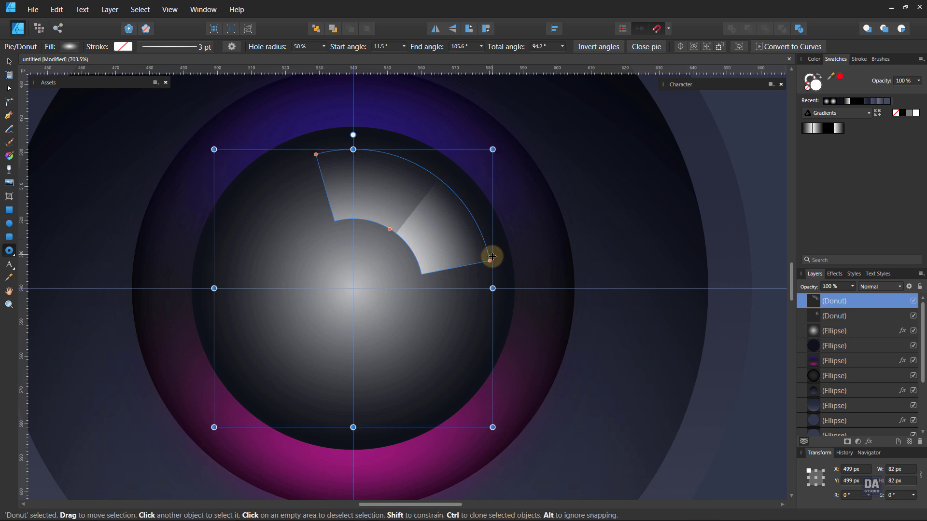
left_click_drag(490, 260, 433, 174)
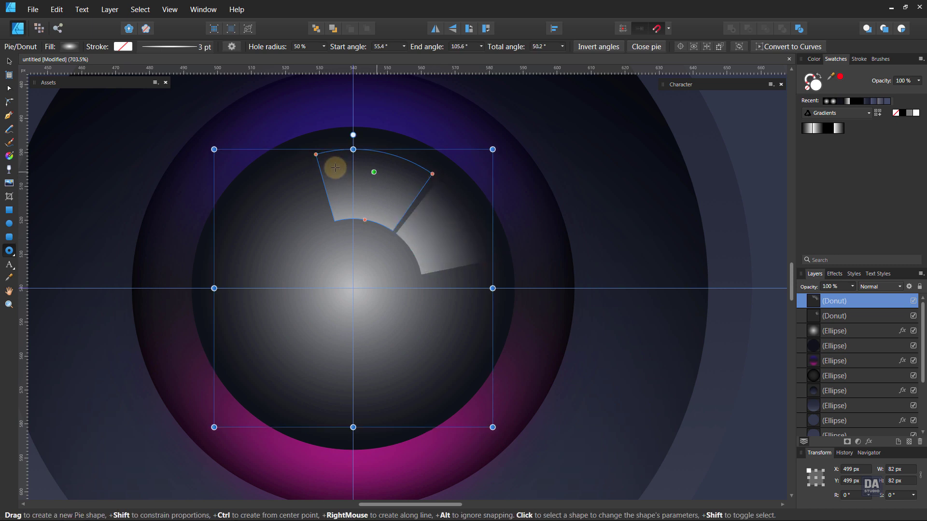
left_click_drag(314, 155, 289, 165)
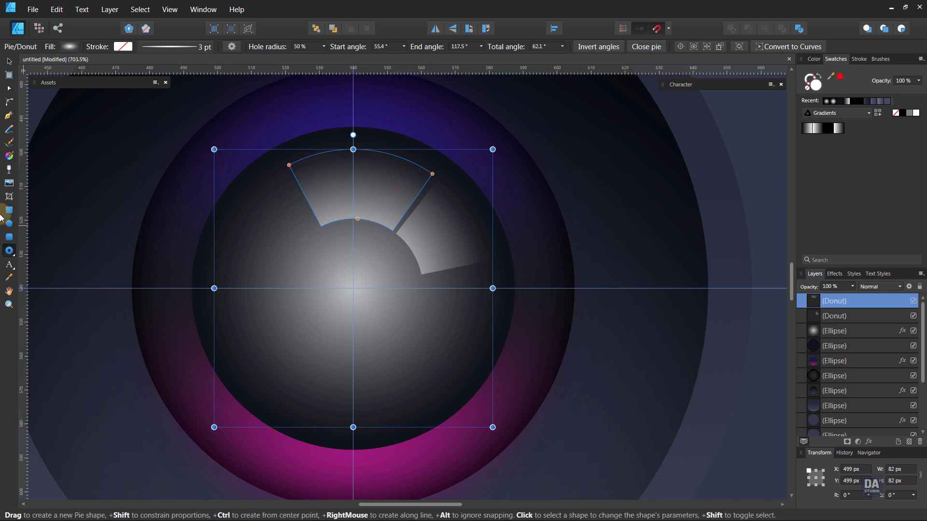
- Change the upper donut segment's fill to a linear white-to-transparent gradient running from above its outer edge down towards the lens centre
left_click(11, 160)
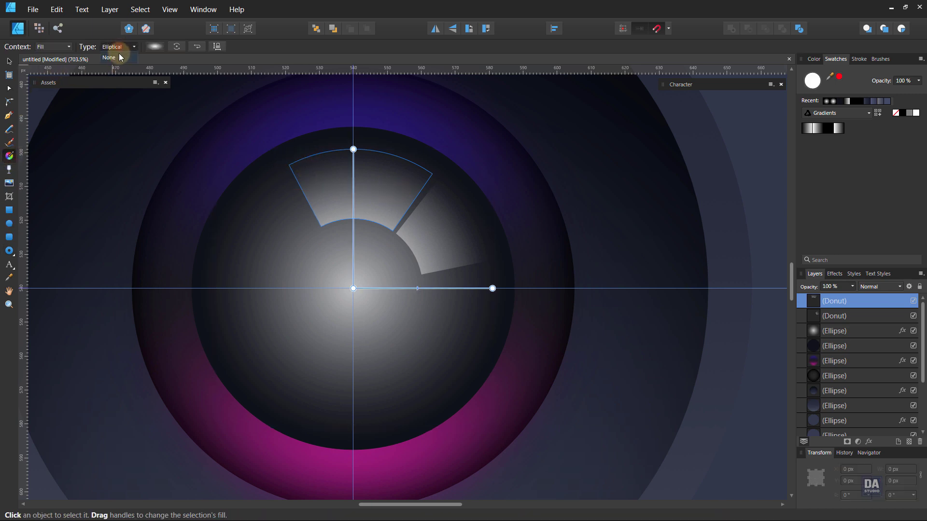
left_click(123, 51)
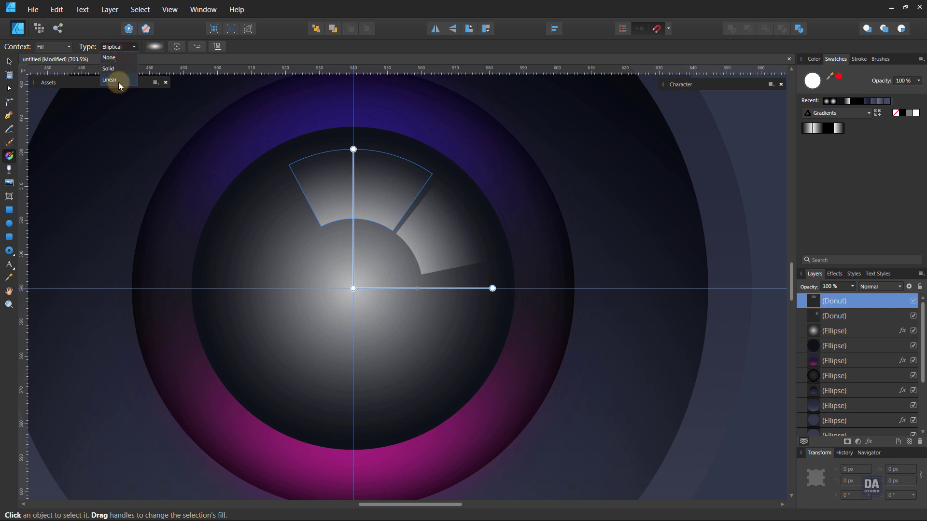
left_click(117, 79)
left_click_drag(371, 127, 360, 281)
- Give the smaller right-hand donut segment a linear white-to-transparent gradient running diagonally from beyond its outer edge to the lens centre
left_click(436, 253)
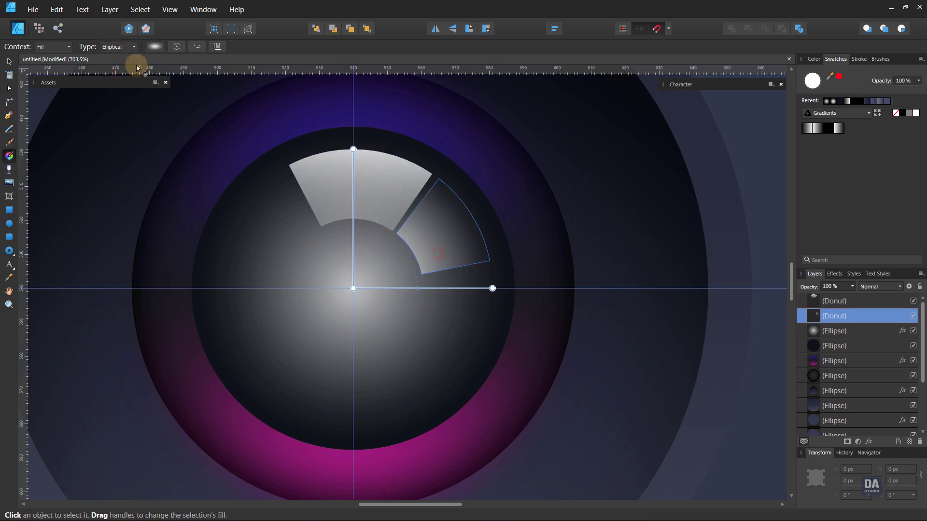
left_click(129, 51)
left_click(123, 84)
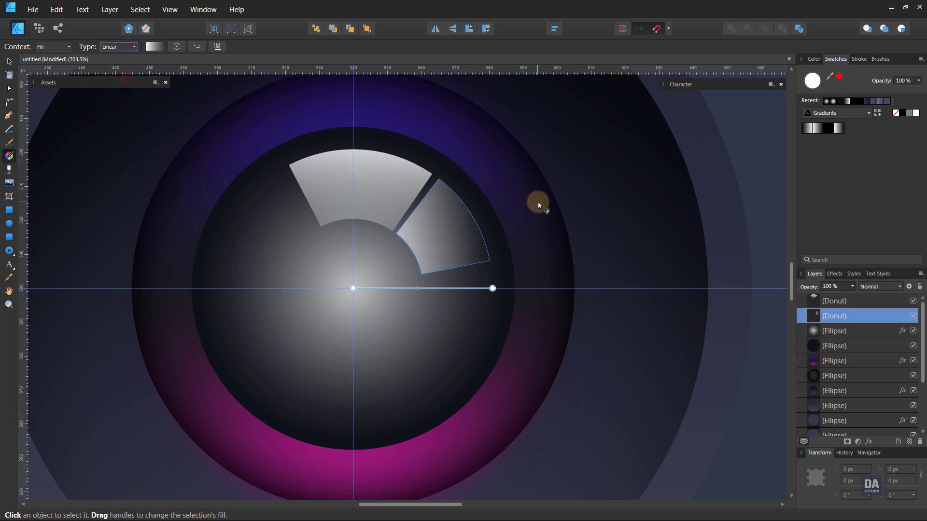
left_click_drag(538, 202, 362, 289)
- Select both donut segments and apply a Gaussian Blur layer effect with a 0.8 px radius
left_click(8, 61)
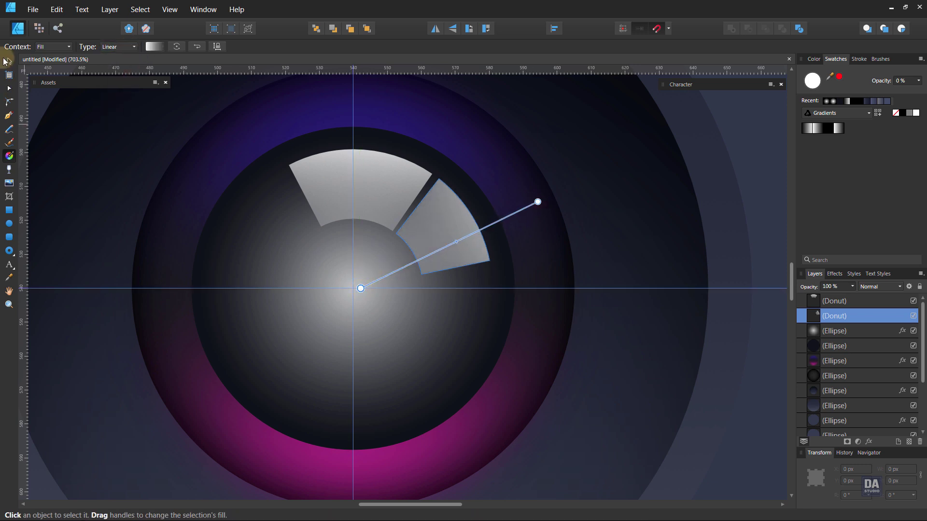
left_click(375, 201, "shift")
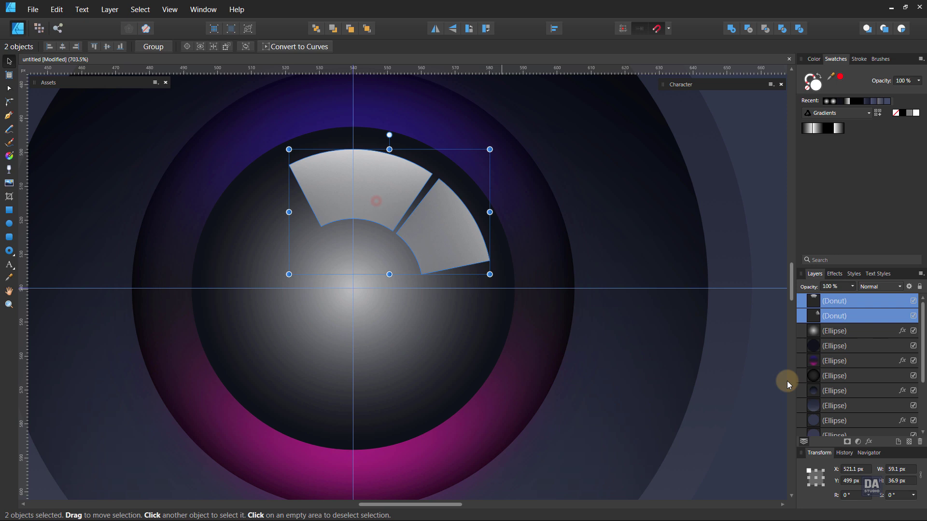
left_click(869, 441)
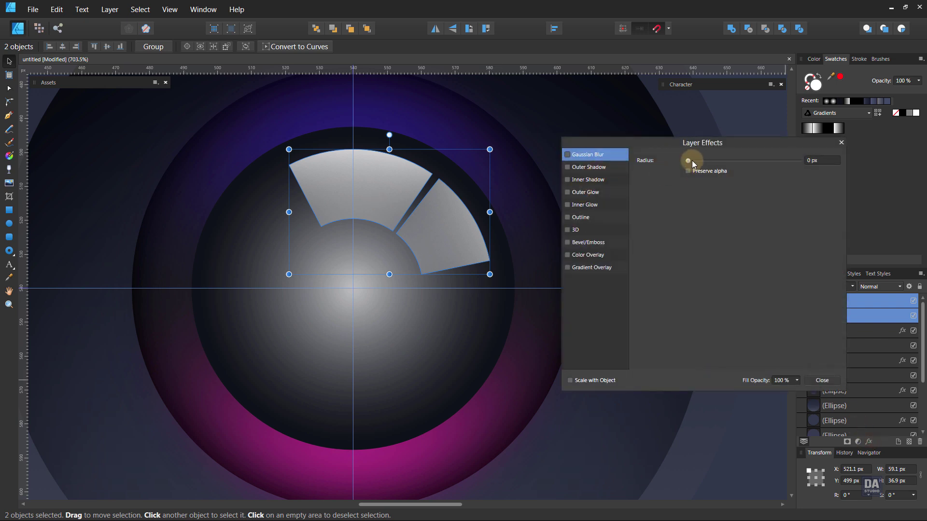
left_click_drag(691, 160, 709, 161)
left_click(811, 381)
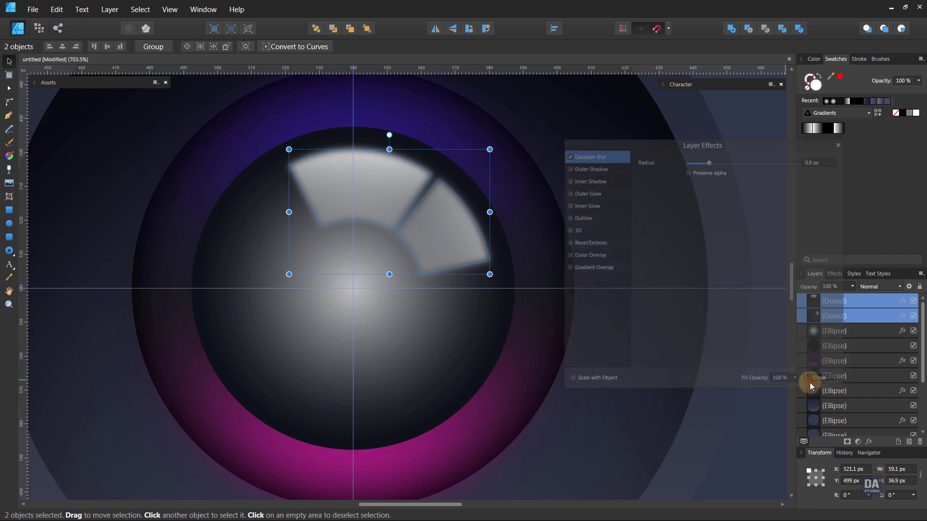
- Scale both reflection segments down slightly about the lens centre, bringing the upper one's full donut size to about 77 px
scroll(308, 281, "down", 5)
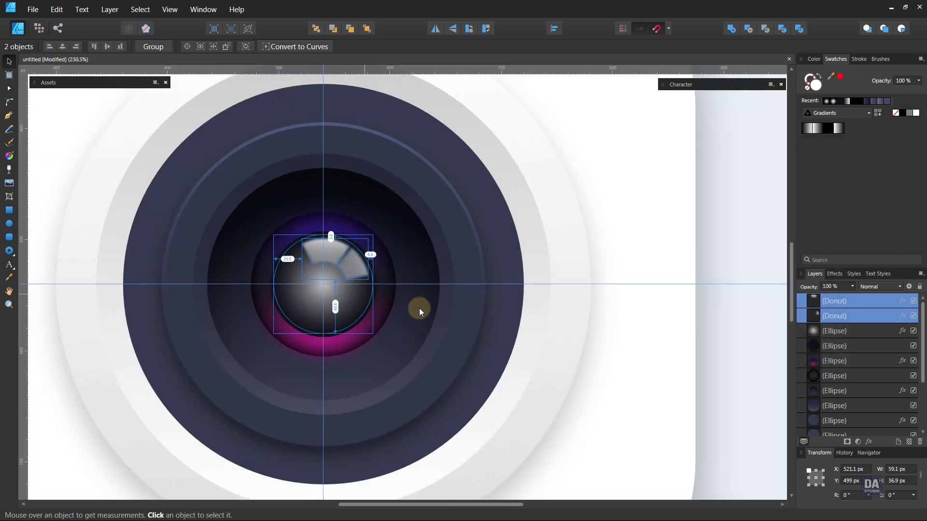
scroll(456, 318, "down", 2)
scroll(384, 281, "up", 5)
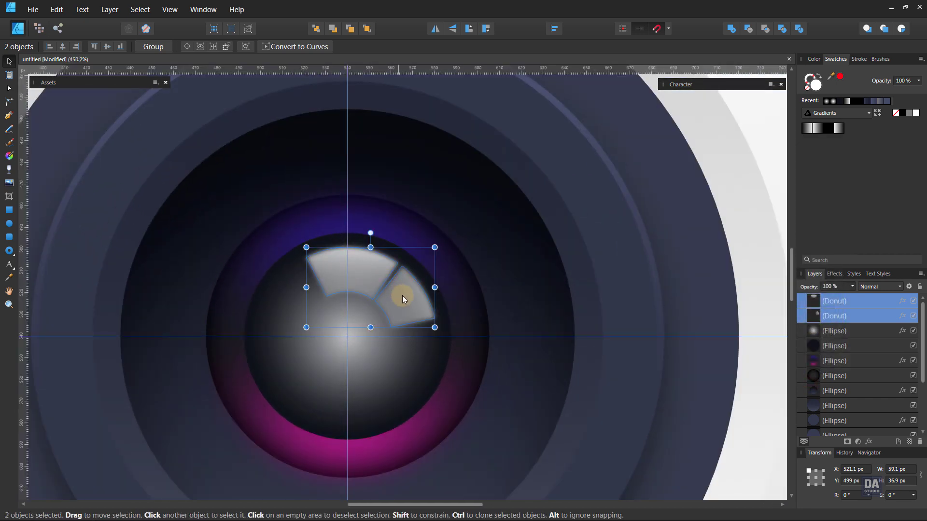
left_click(402, 295)
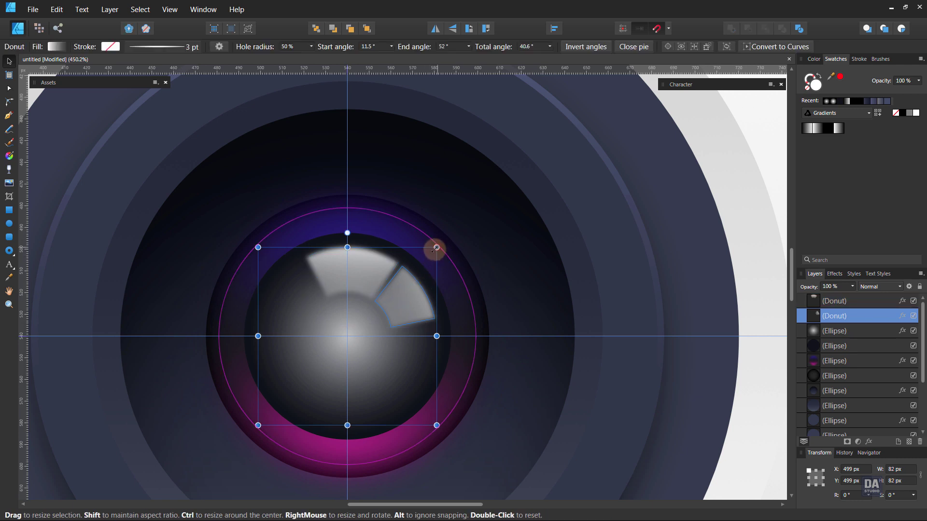
left_click(380, 265)
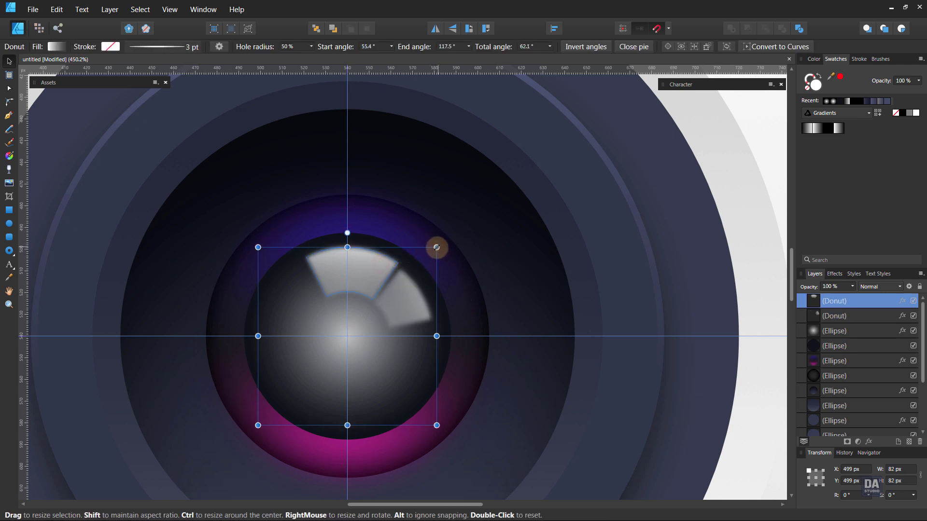
left_click_drag(436, 248, 431, 252)
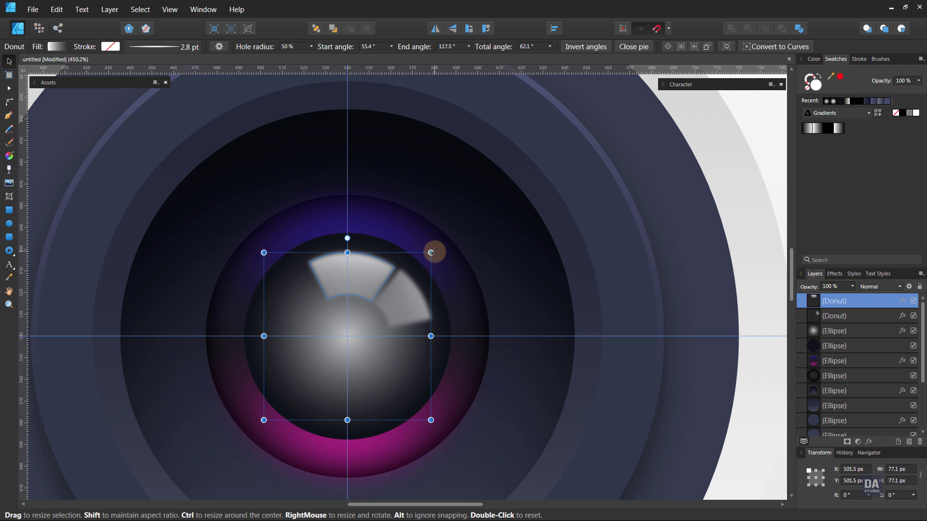
- Scale the smaller right-hand donut segment down about the lens centre so its full donut size is about 77 px
left_click(414, 302)
scroll(413, 290, "up", 4)
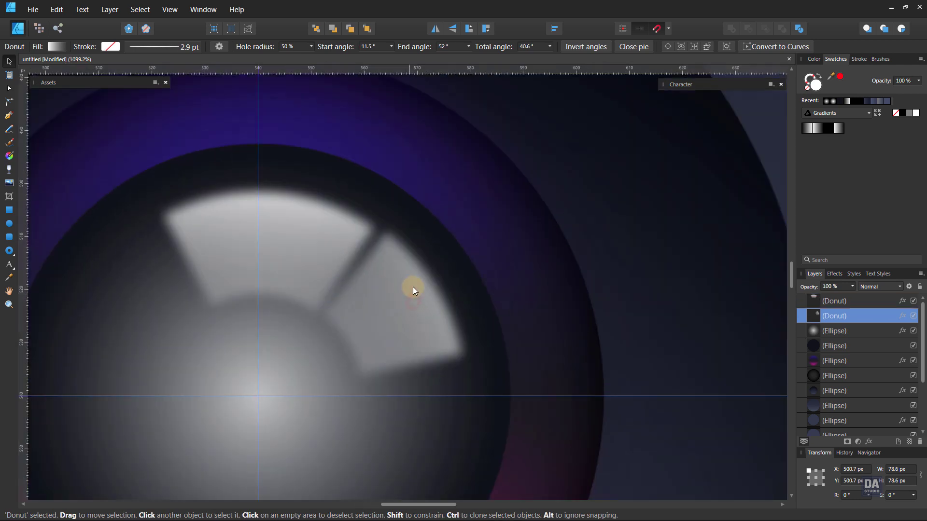
left_click_drag(467, 187, 459, 189)
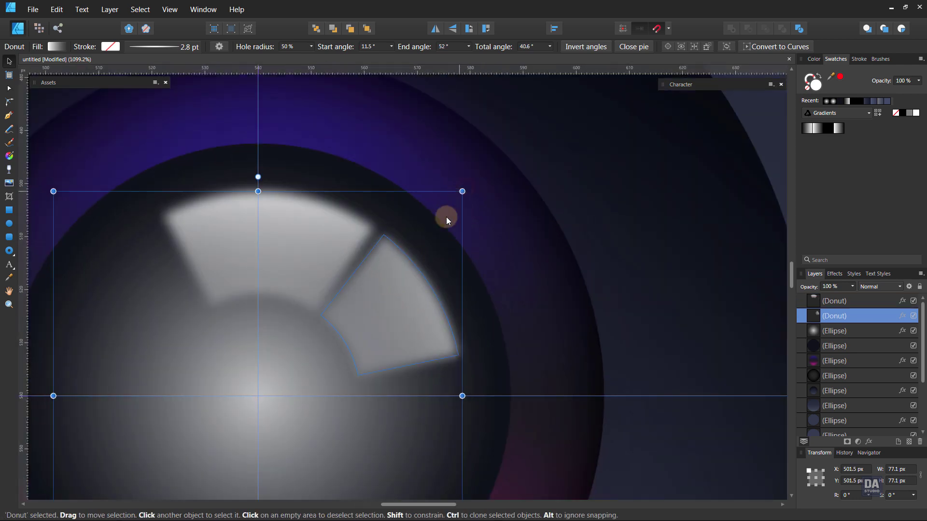
scroll(394, 309, "down", 8)
left_click(722, 357)
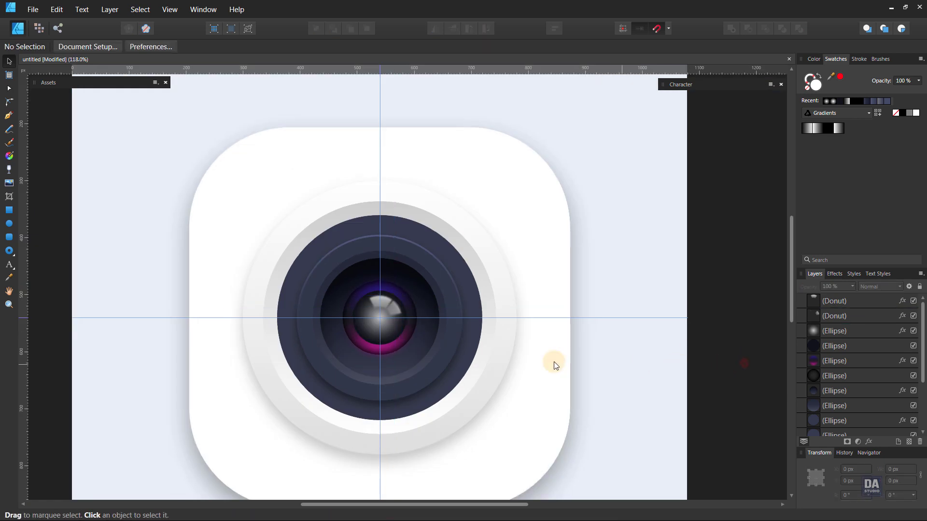
- Enlarge the violet-magenta glow ellipse and the dark ellipse behind it together about the lens centre to about 149 px overall
scroll(408, 350, "down", 2)
scroll(404, 352, "up", 3)
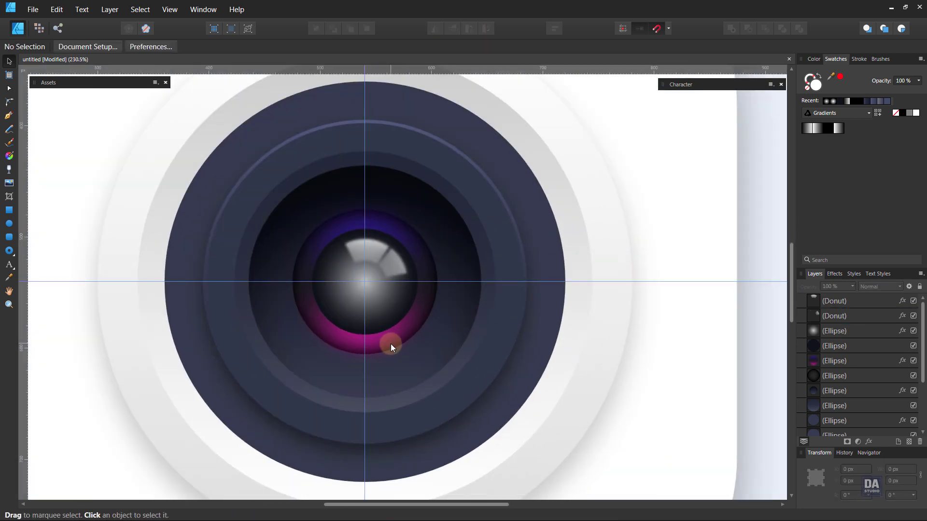
left_click(390, 343)
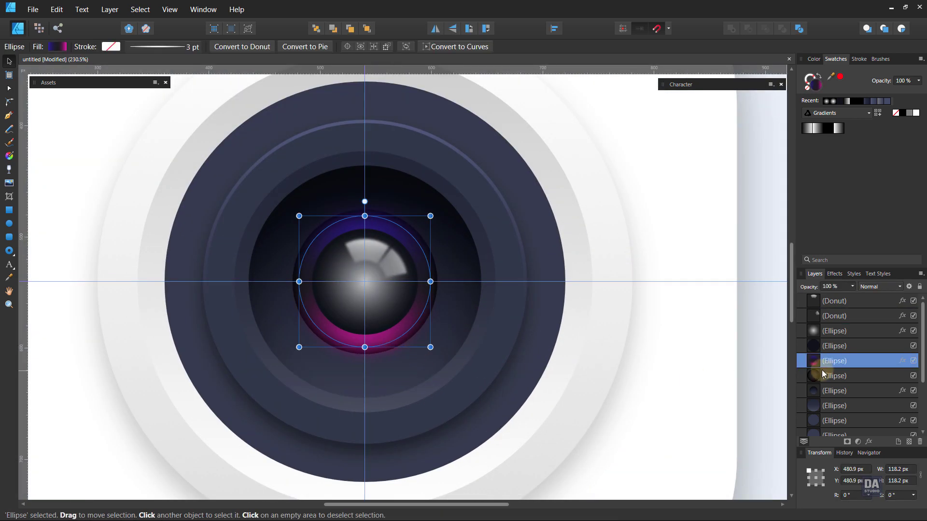
left_click(834, 377, "shift")
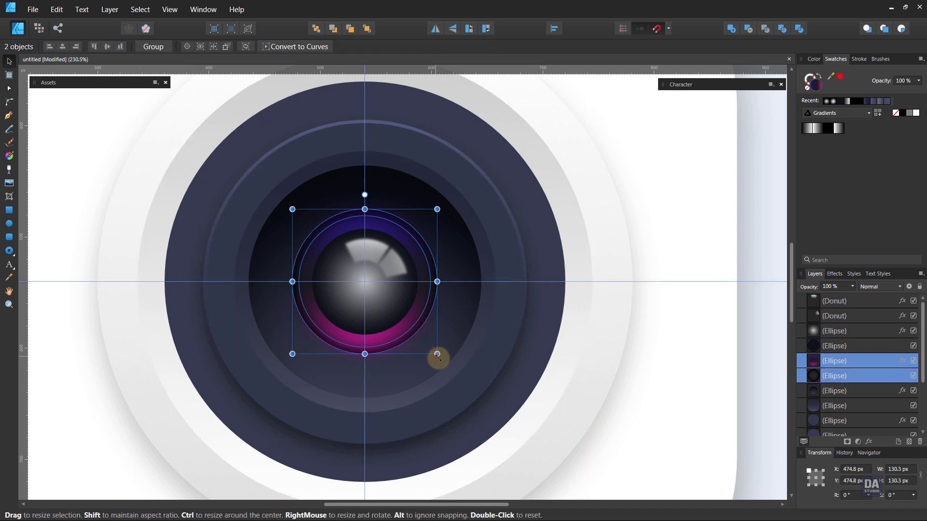
left_click_drag(437, 354, 440, 366)
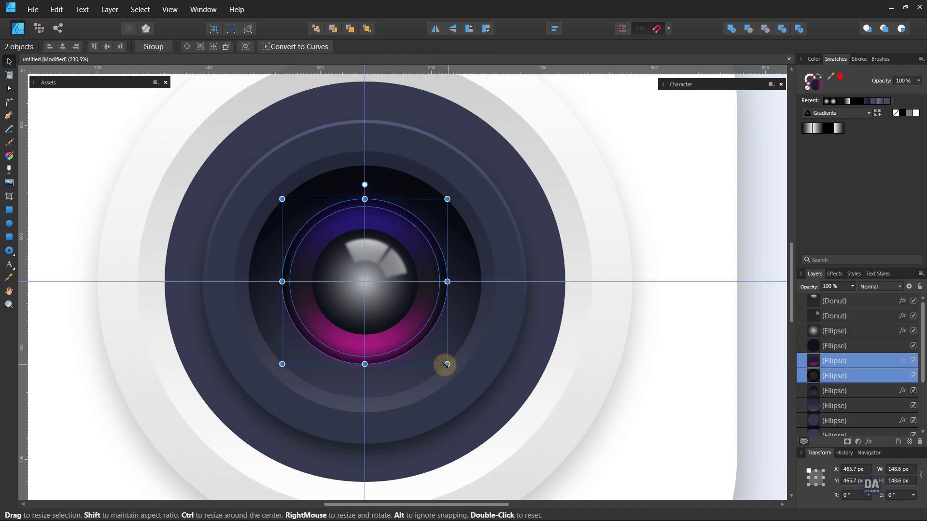
scroll(379, 349, "down", 3)
left_click(709, 367)
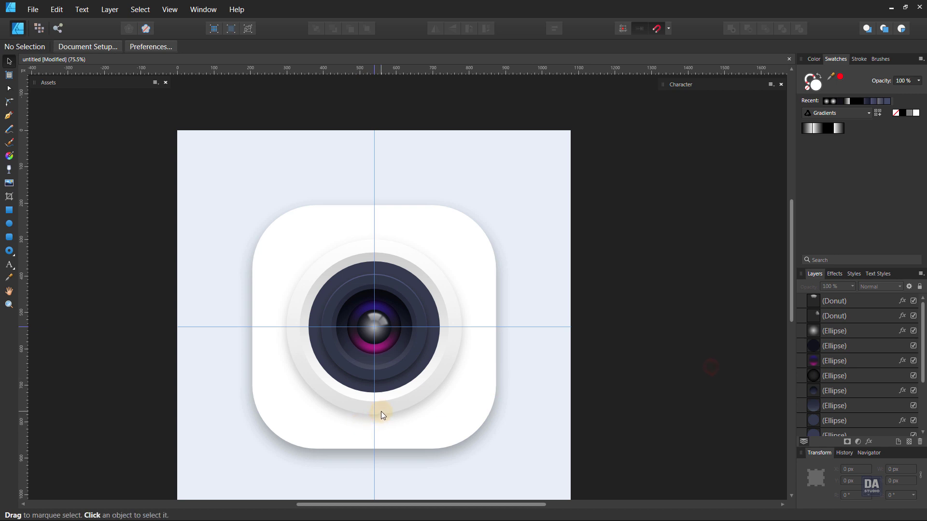
- Draw a tall rounded rectangle about 35.5 × 290 px against the left edge of the white base, level with the lens
scroll(381, 412, "up", 1)
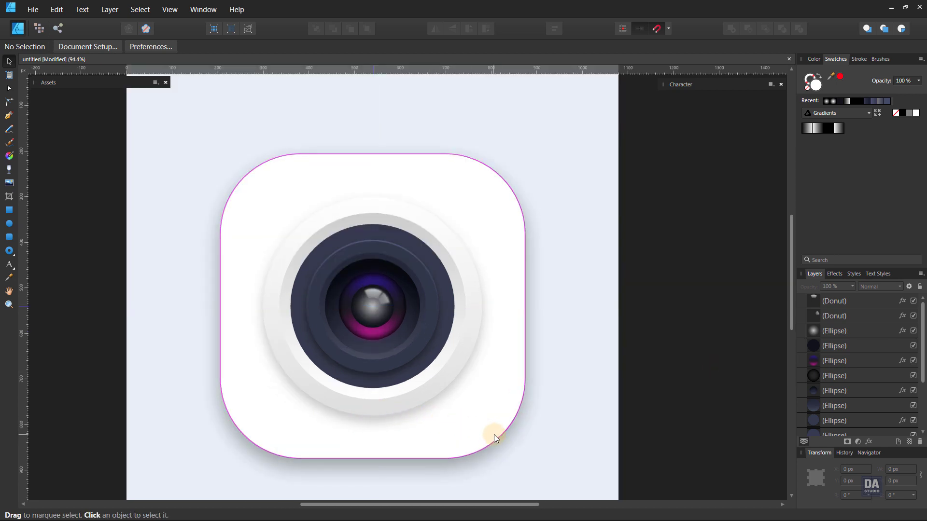
scroll(622, 375, "down", 1)
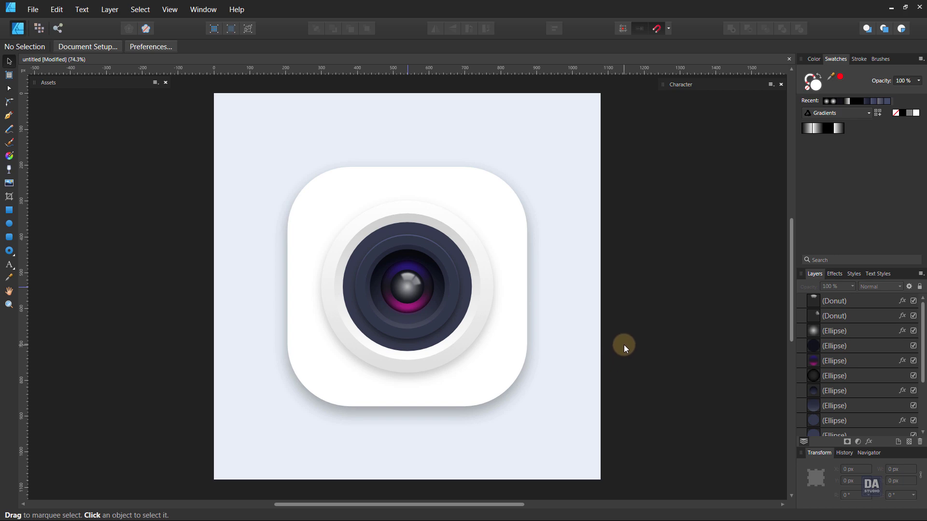
key("z")
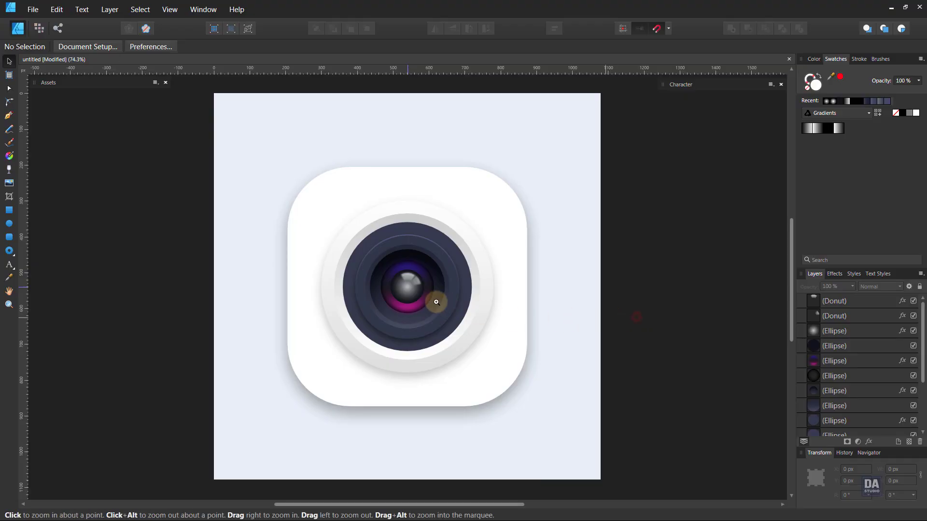
left_click(387, 279)
left_click_drag(423, 279, 490, 279)
key("h")
left_click_drag(299, 310, 267, 303)
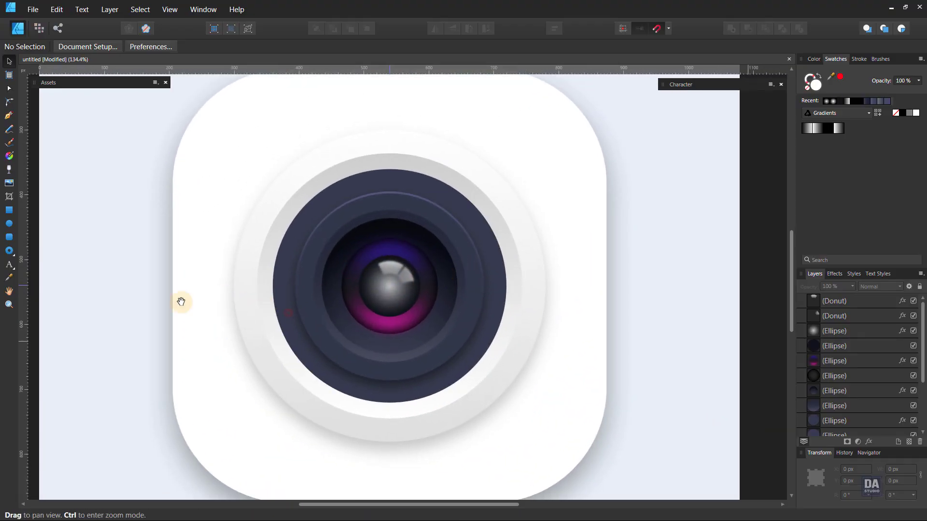
left_click(9, 237)
left_click_drag(174, 211, 193, 360)
- Fill the side bar with the recently used dark navy gradient and place a copy against the base's right edge
key("v")
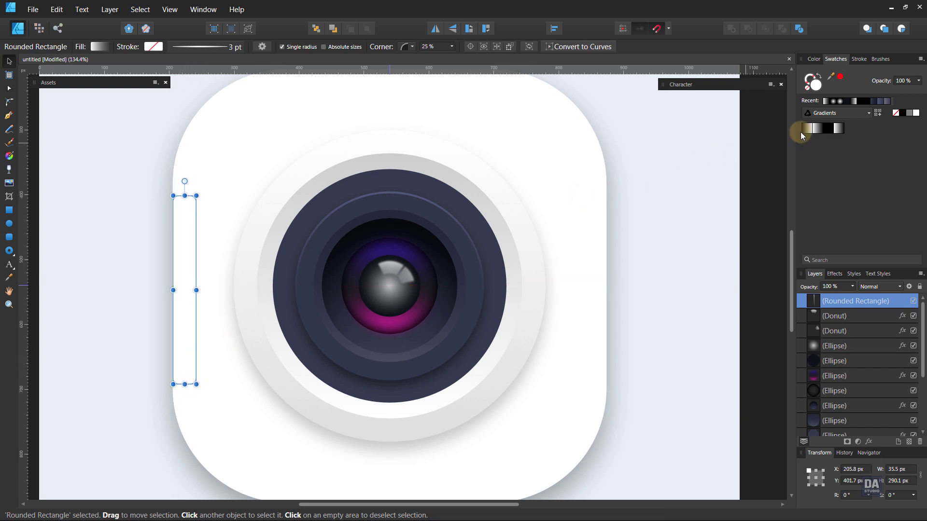
left_click(879, 101)
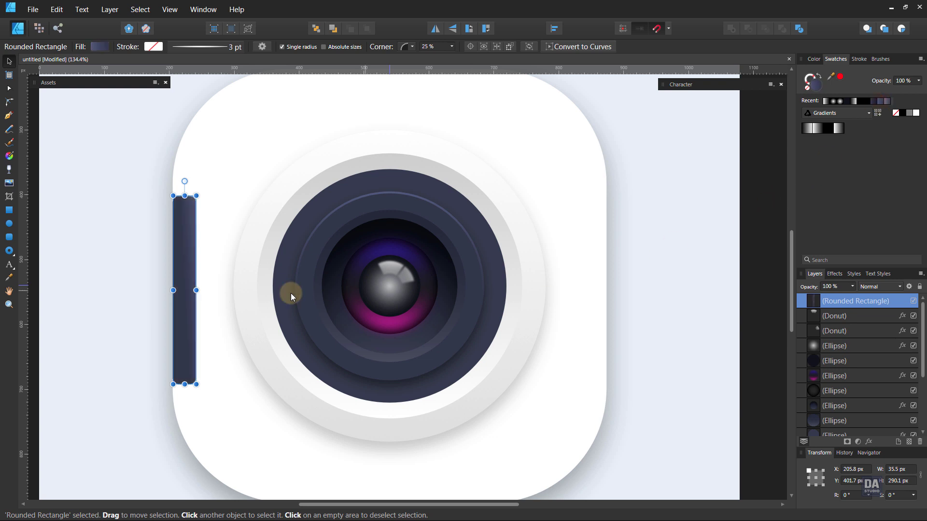
left_click_drag(184, 309, 594, 314)
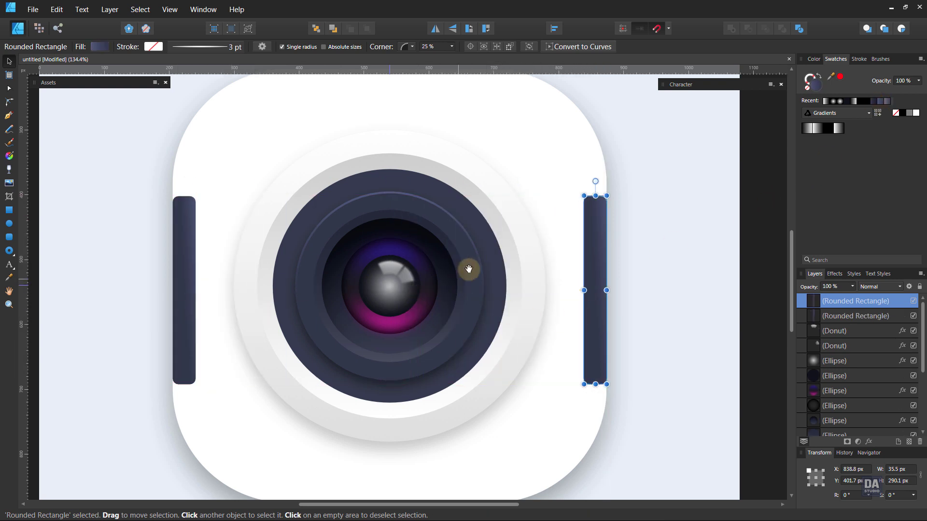
- Draw a dark navy circle about 63 px wide in the upper right corner area of the white base
scroll(468, 269, "down", 2)
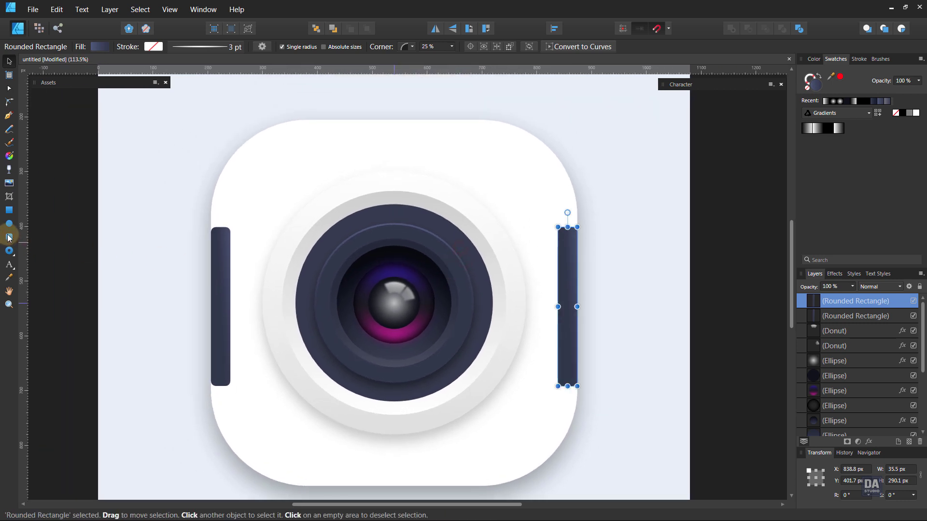
left_click(9, 224)
left_click_drag(511, 180, 532, 194)
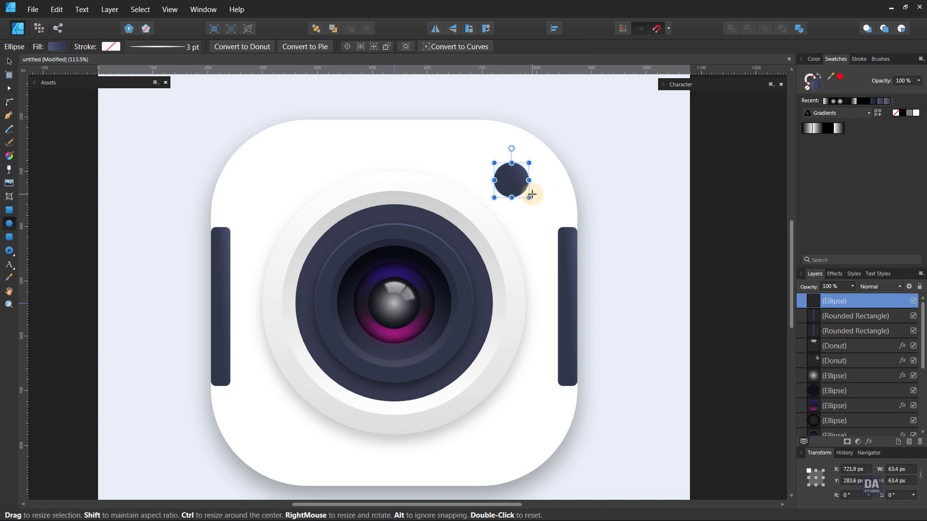
- Duplicate the small navy circle, fill the copy white and shrink it about its centre to about 23 px
right_click(843, 300)
left_click(799, 138)
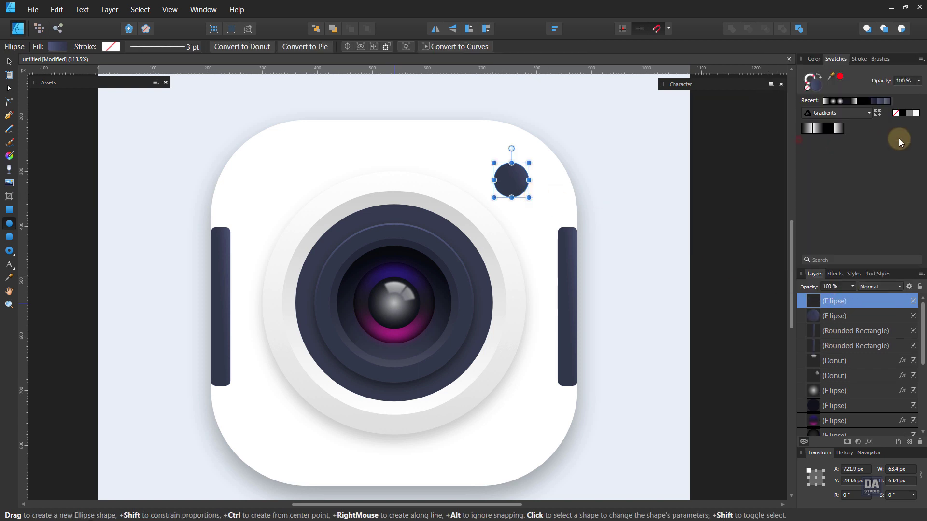
left_click(916, 114)
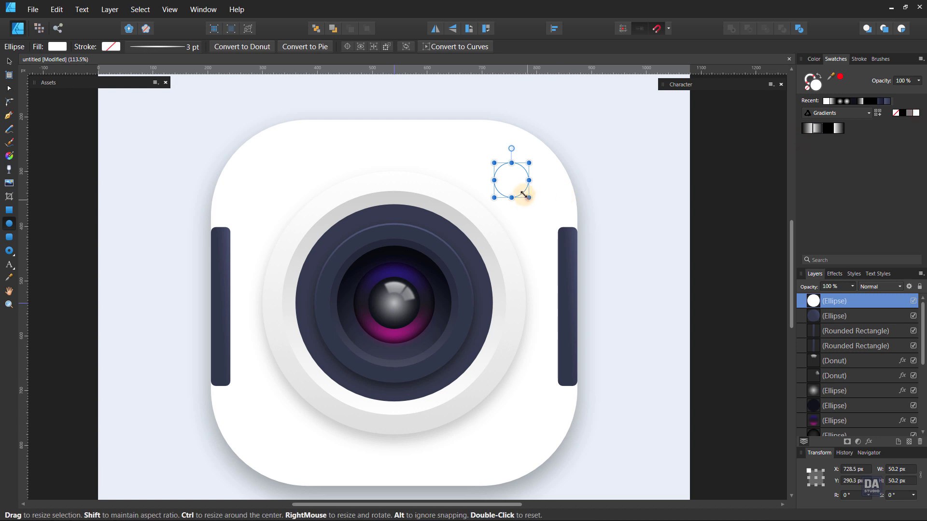
left_click_drag(523, 194, 518, 189)
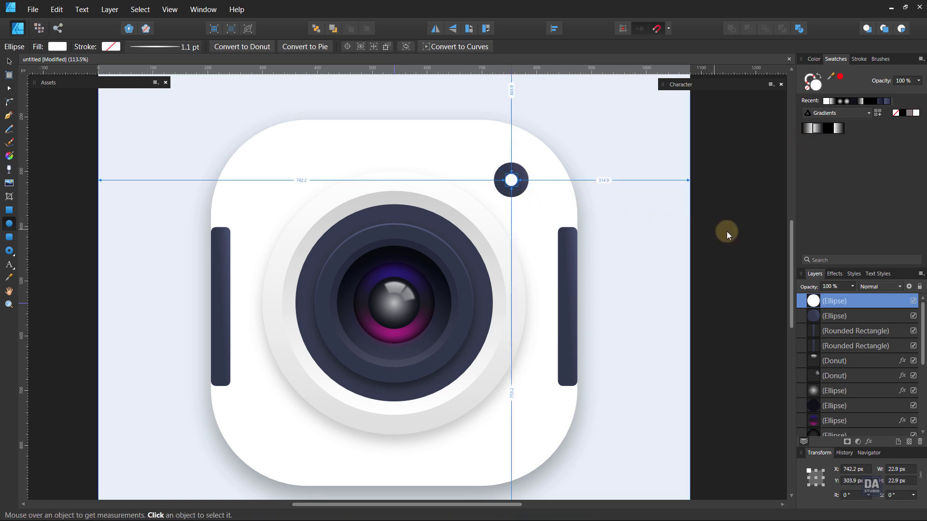
left_click(735, 233)
key("ctrl+0")
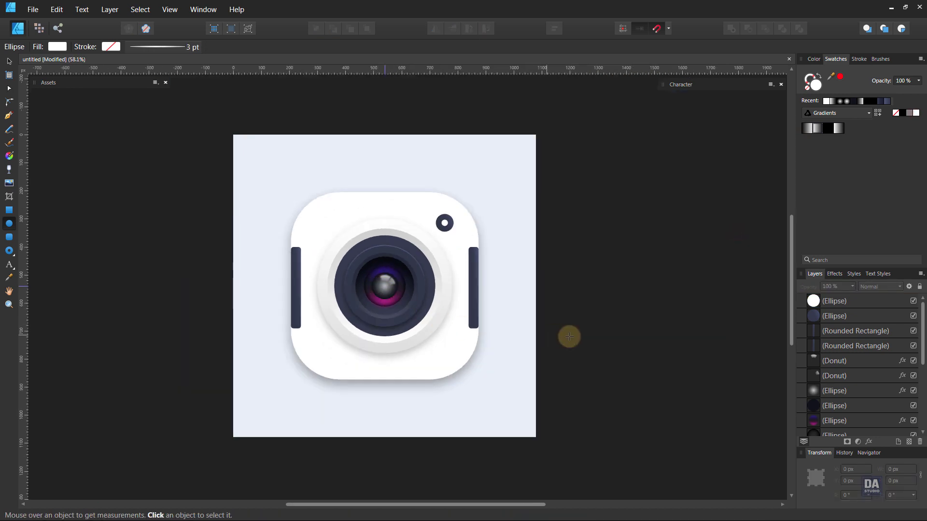
key("ctrl+0")
key("v")
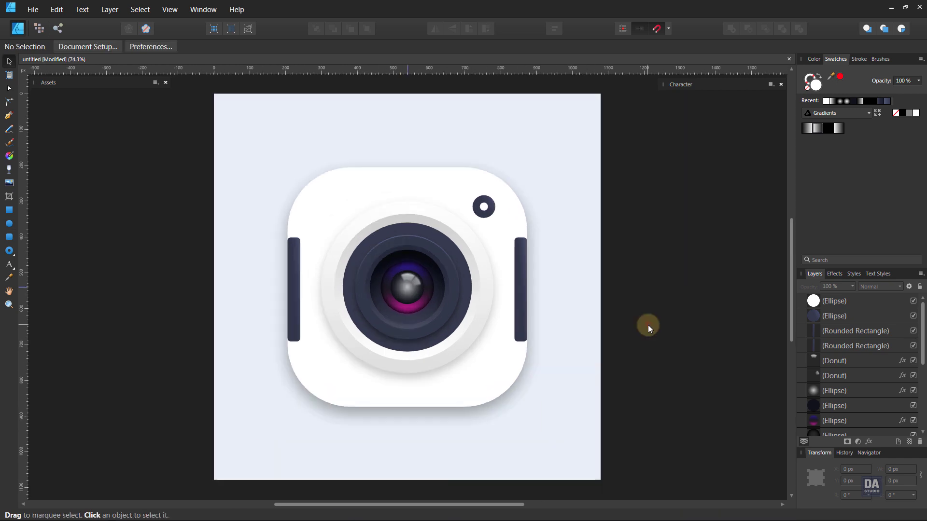
- Draw a circle about 510 px wide over the lower lens and fill it with an elliptical black-to-transparent gradient
left_click(9, 223)
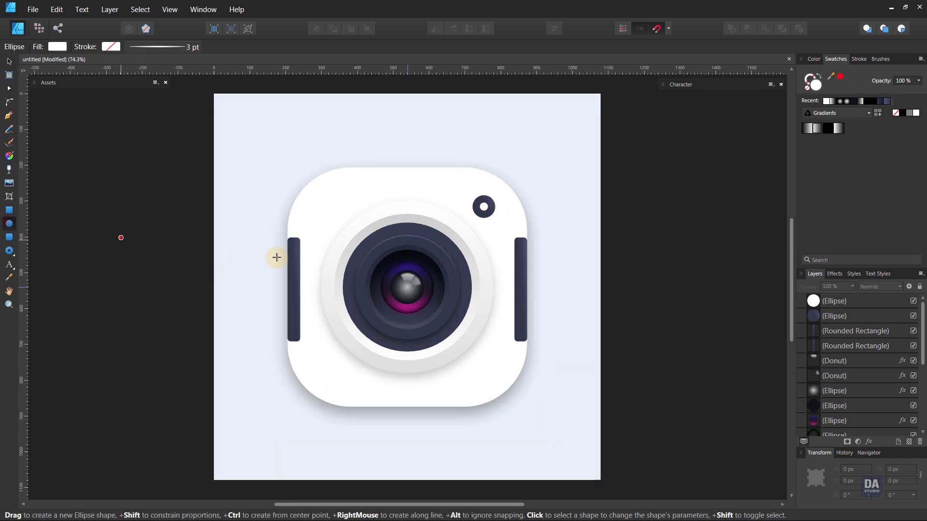
mouse_move(317, 229)
left_mouse_down()
mouse_move(506, 379)
mouse_move(502, 410)
left_mouse_up()
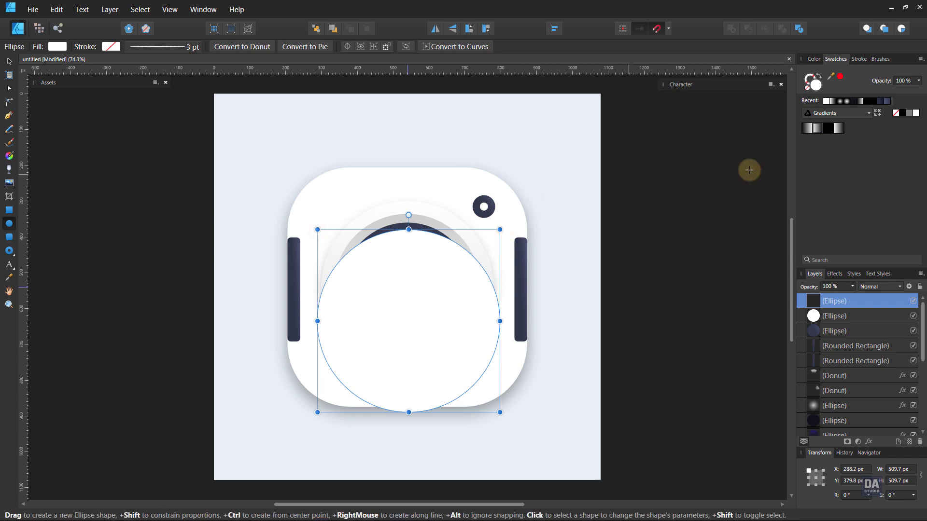
left_click(825, 130)
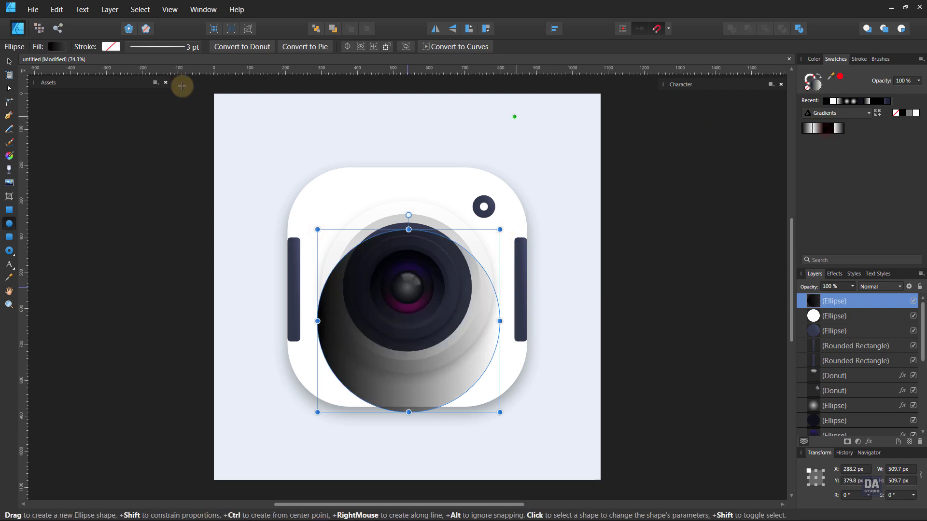
left_click(55, 47)
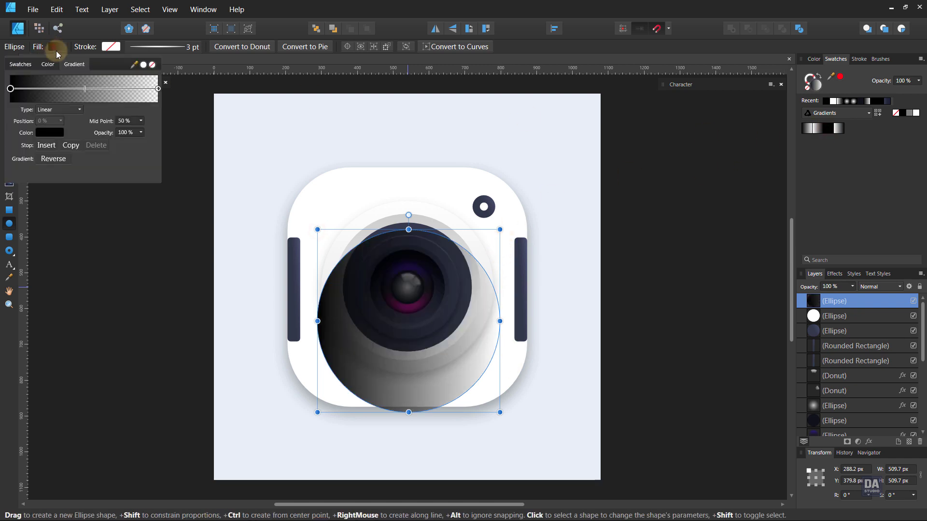
left_click(58, 110)
left_click(54, 129)
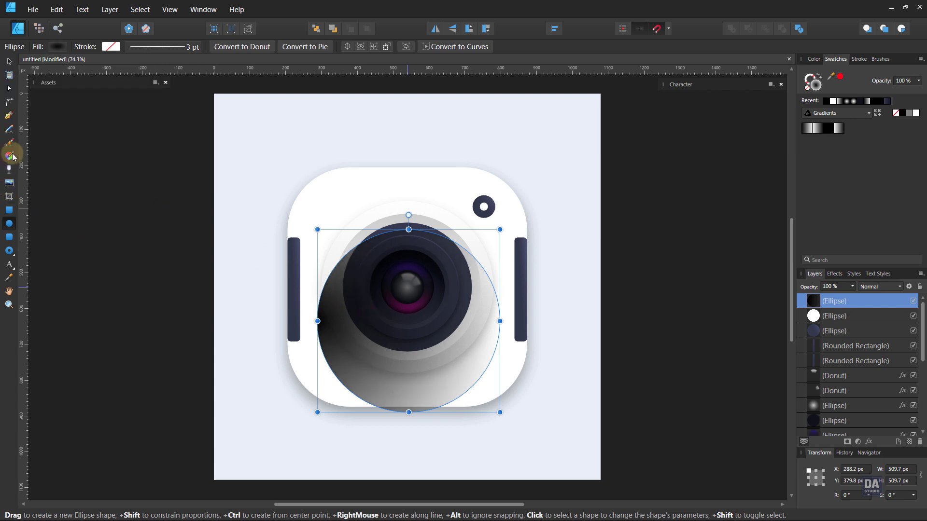
- Reposition the shadow circle's elliptical gradient so it starts at the circle's centre and fades out at its right edge
left_click(9, 155)
left_click_drag(317, 321, 311, 264)
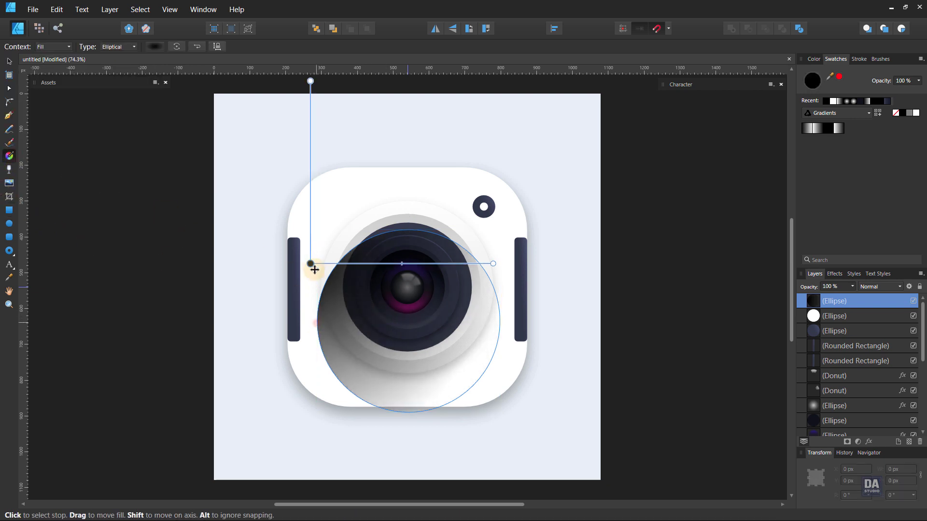
left_click_drag(409, 323, 502, 323)
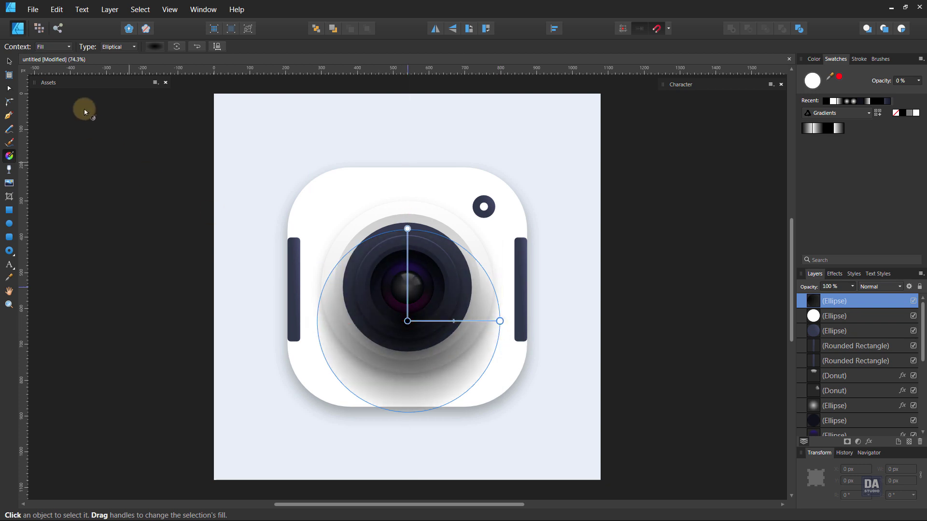
- Reshape the shadow circle into a wide, flat ellipse about 421 px high, spanning nearly from one side bar to the other
left_click(7, 63)
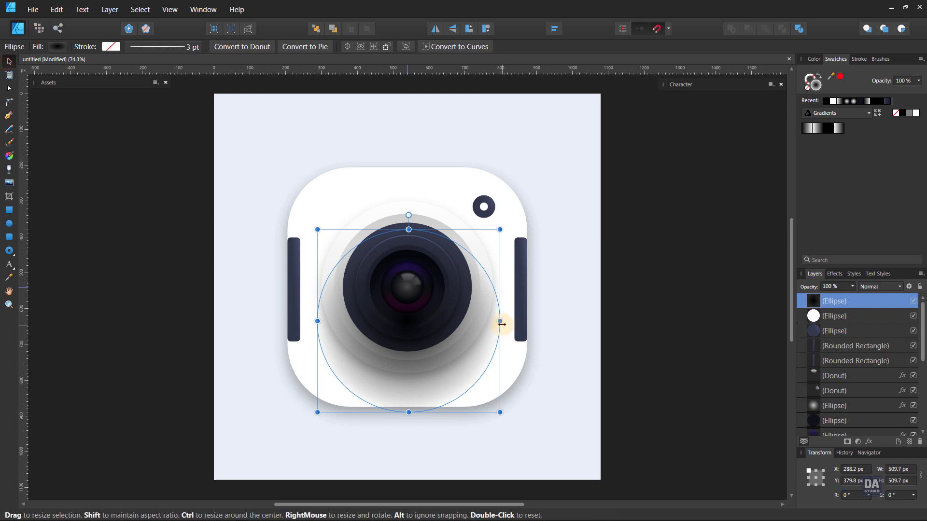
left_click_drag(500, 321, 521, 321)
mouse_move(438, 296)
left_mouse_down()
mouse_move(433, 307)
mouse_move(410, 221)
mouse_move(410, 249)
left_mouse_up()
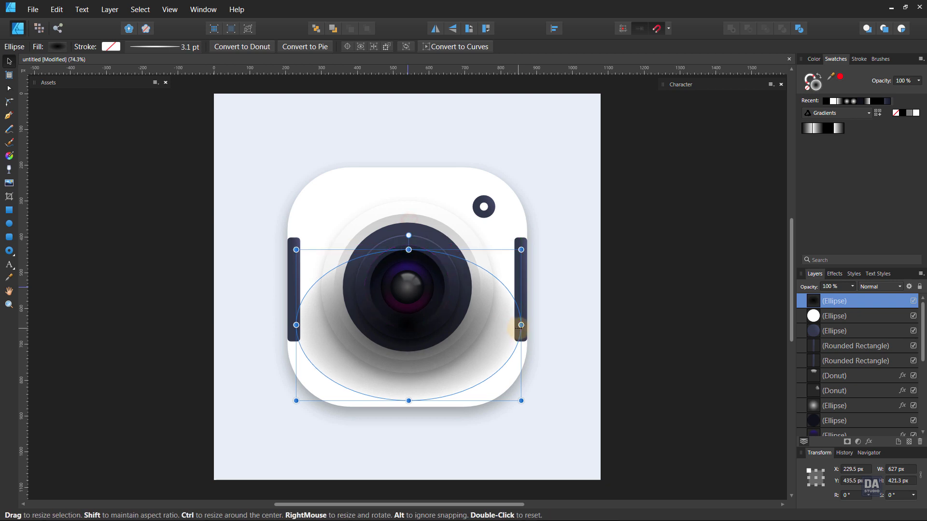
- Shift the shadow ellipse's gradient centre down to the dark lens ring's lower edge and push the gradient midpoint slightly outwards
left_click(12, 159)
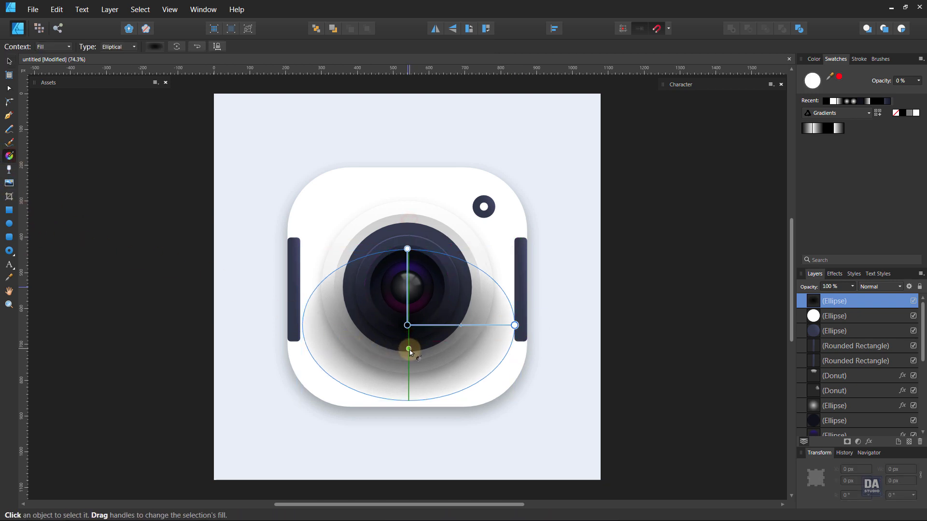
left_click_drag(410, 355, 509, 352)
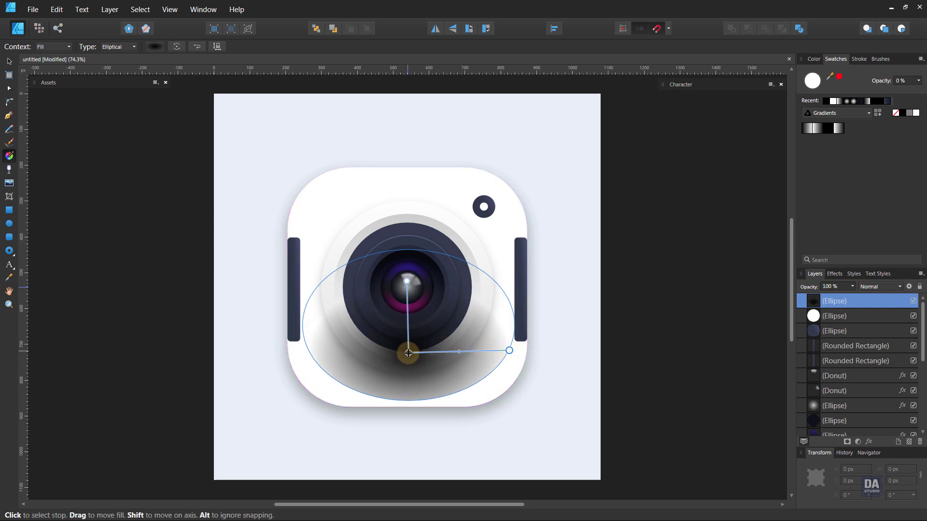
left_click_drag(408, 354, 408, 342)
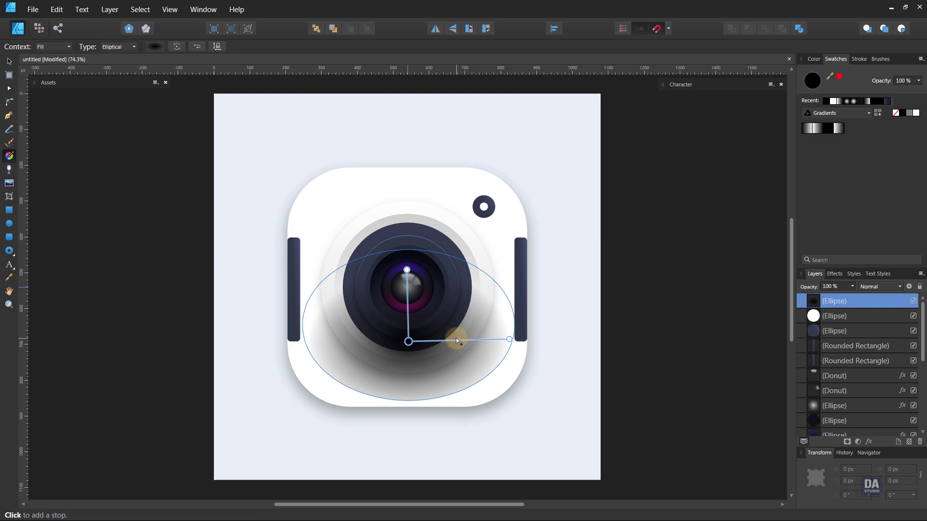
left_click_drag(459, 340, 468, 340)
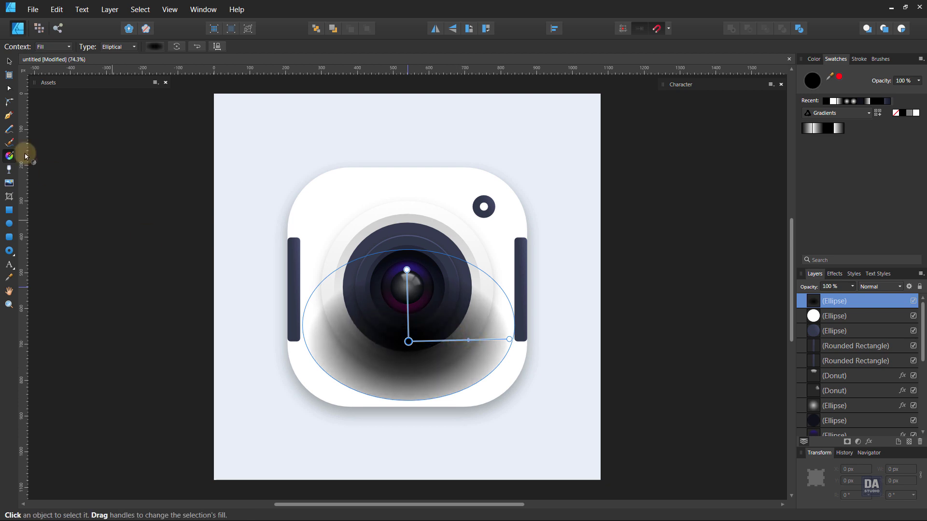
- Apply a Gaussian Blur of 22.7 px to the lens shadow ellipse
left_click(8, 62)
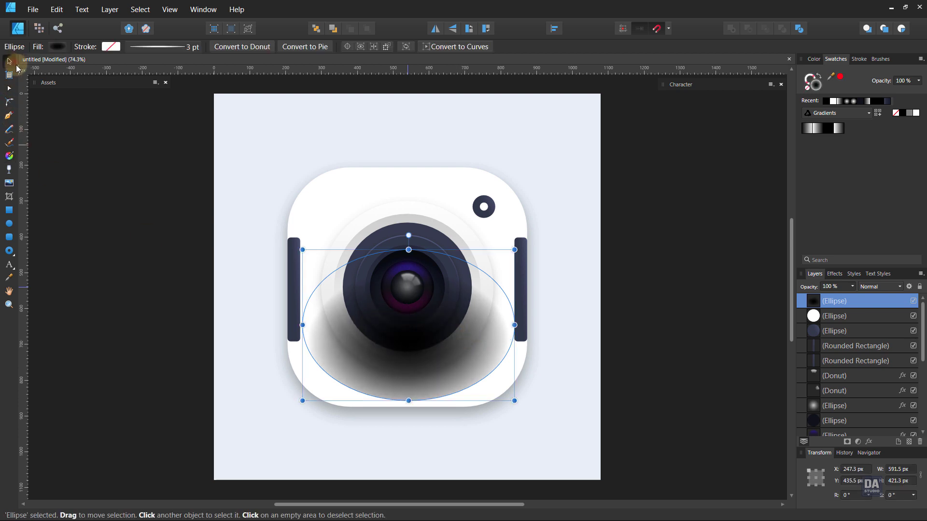
left_click(869, 442)
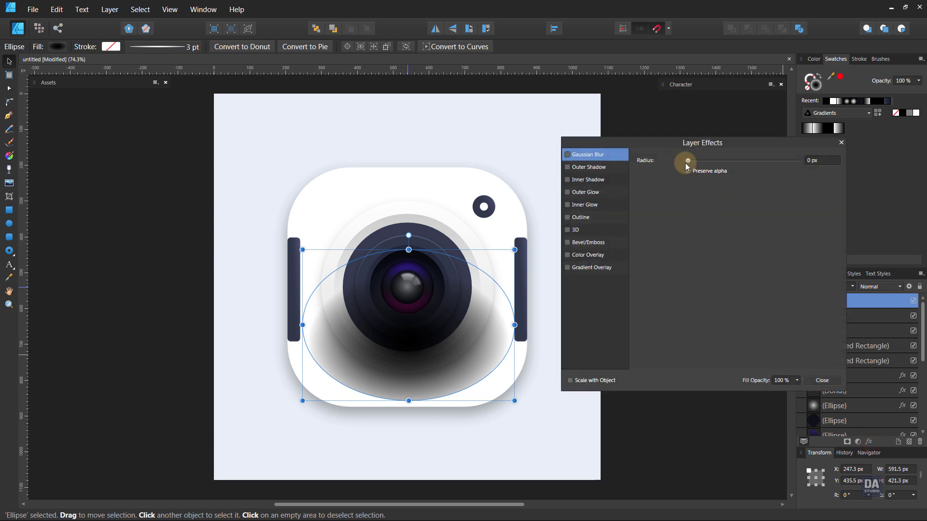
left_click_drag(686, 165, 751, 161)
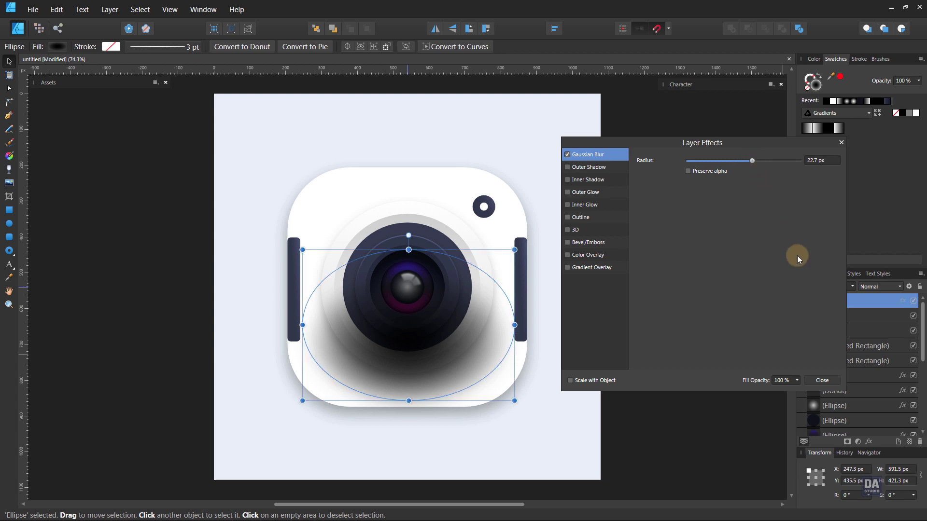
left_click(822, 381)
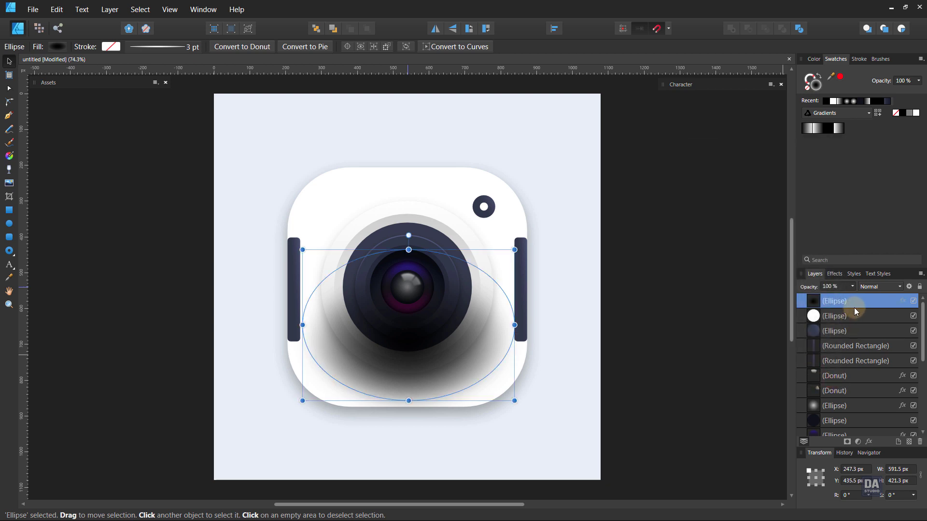
- Move the blurred shadow ellipse down the stacking order, behind all lens rings and directly above the white rounded body
key("ctrl+bracketleft")
key("ctrl+bracketleft")
key("ctrl+bracketleft")
key("ctrl+bracketleft")
key("ctrl+bracketleft")
key("ctrl+bracketleft")
key("ctrl+bracketleft")
key("ctrl+bracketleft")
key("ctrl+bracketleft")
key("ctrl+bracketleft")
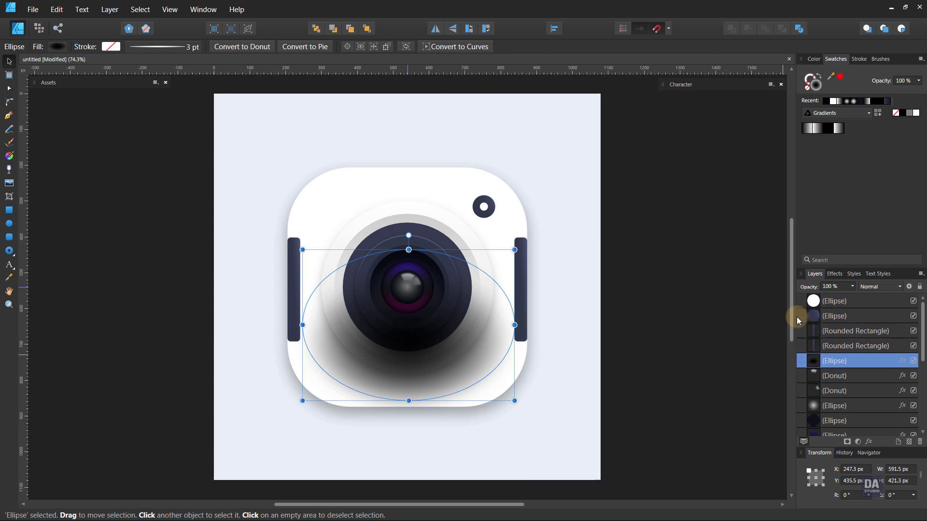
key("ctrl+bracketleft")
key("ctrl+bracketleft")
key("ctrl+bracketleft")
key("ctrl+bracketleft")
key("ctrl+bracketleft")
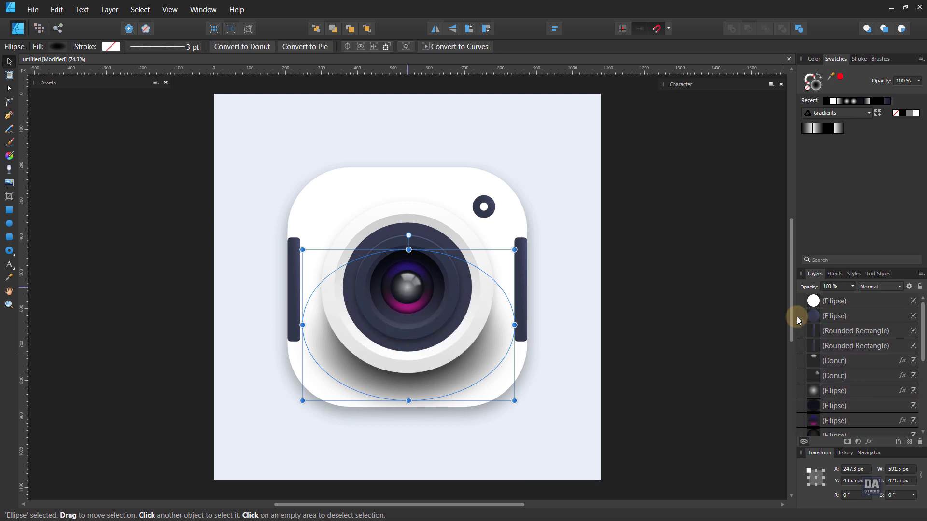
key("ctrl+bracketright")
- Clip the shadow ellipse inside the white rounded rectangle body and reduce the ellipse's opacity to 50%
scroll(855, 418, "down", 5)
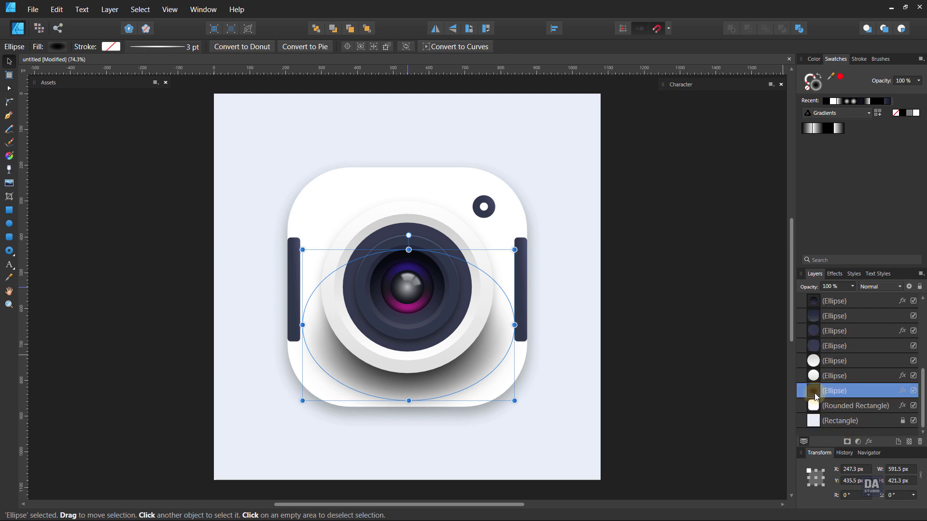
left_click_drag(815, 393, 832, 408)
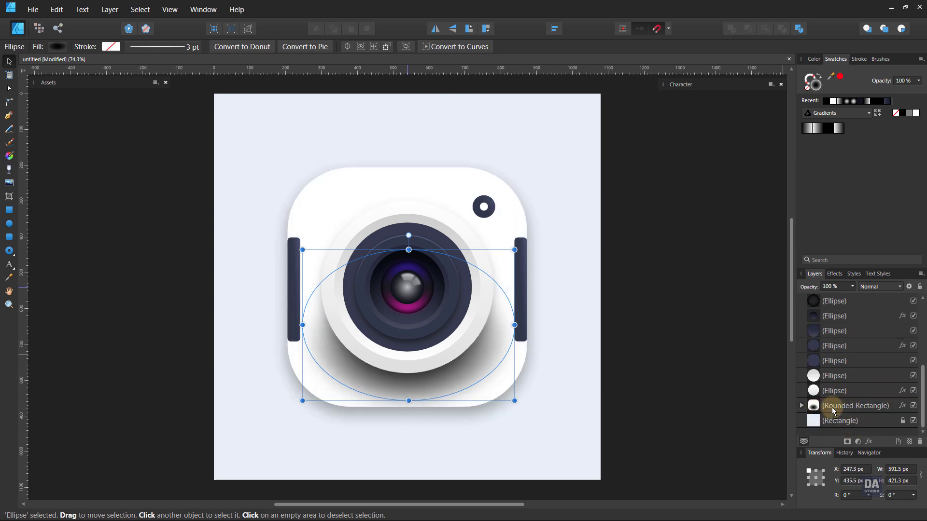
left_click(801, 405)
left_click(852, 286)
left_click_drag(849, 295, 821, 299)
left_click(724, 356)
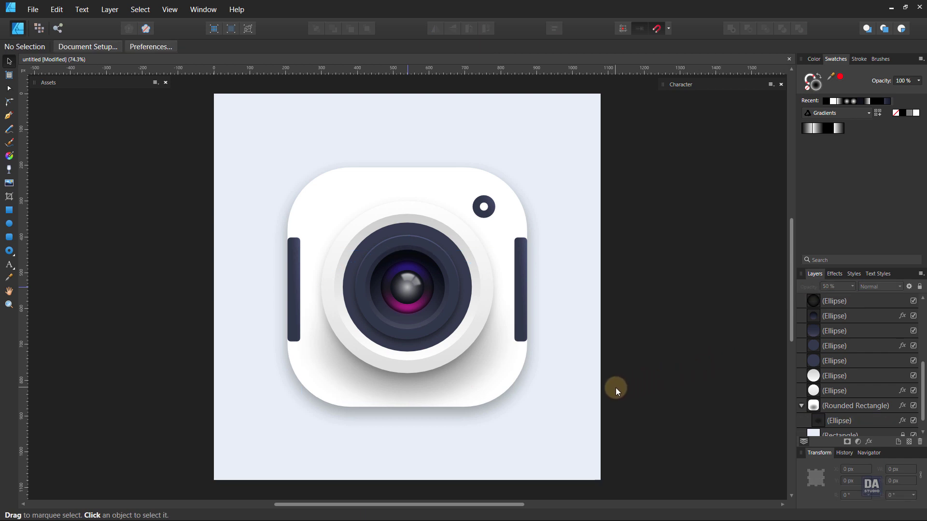
scroll(616, 388, "down", 1)
left_click_drag(615, 388, 581, 401)
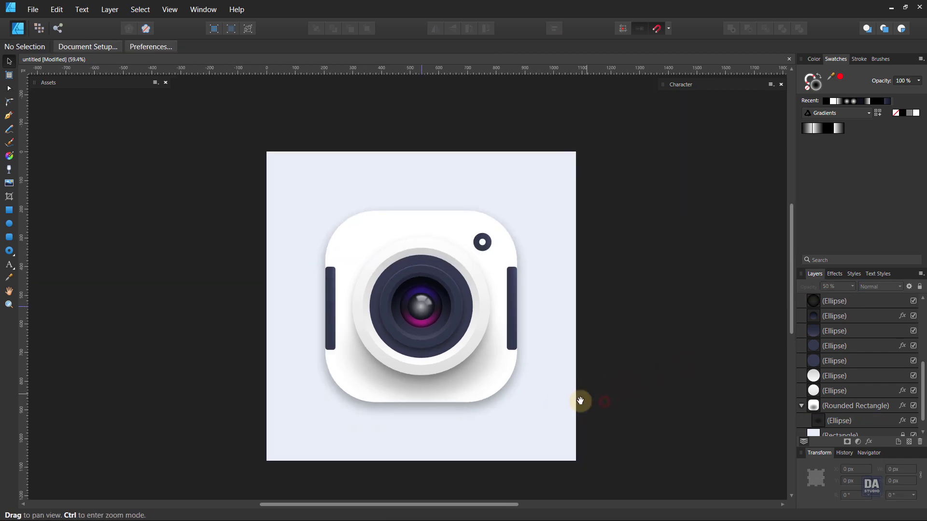